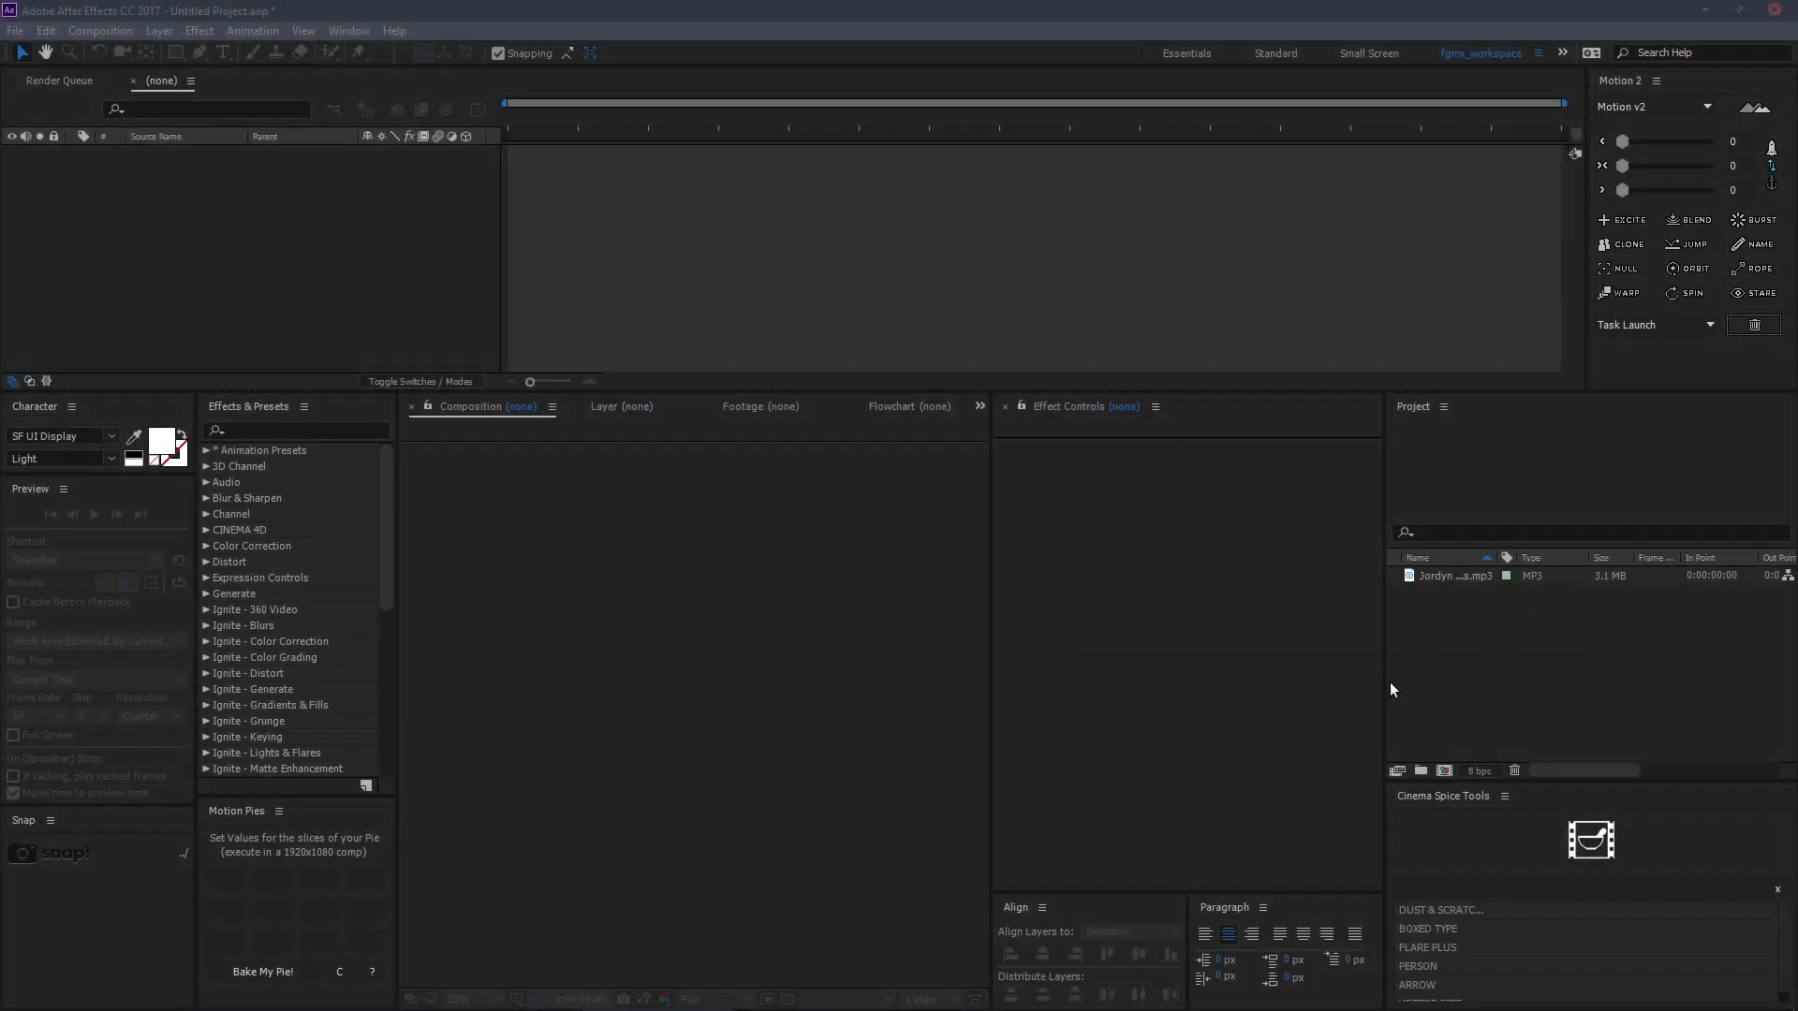
Create a 1920 × 1080, 60 fps composition lasting 10 seconds and add the imported MP3 music track to it.
{"action": "left_click", "coordinate": [1445, 771]}
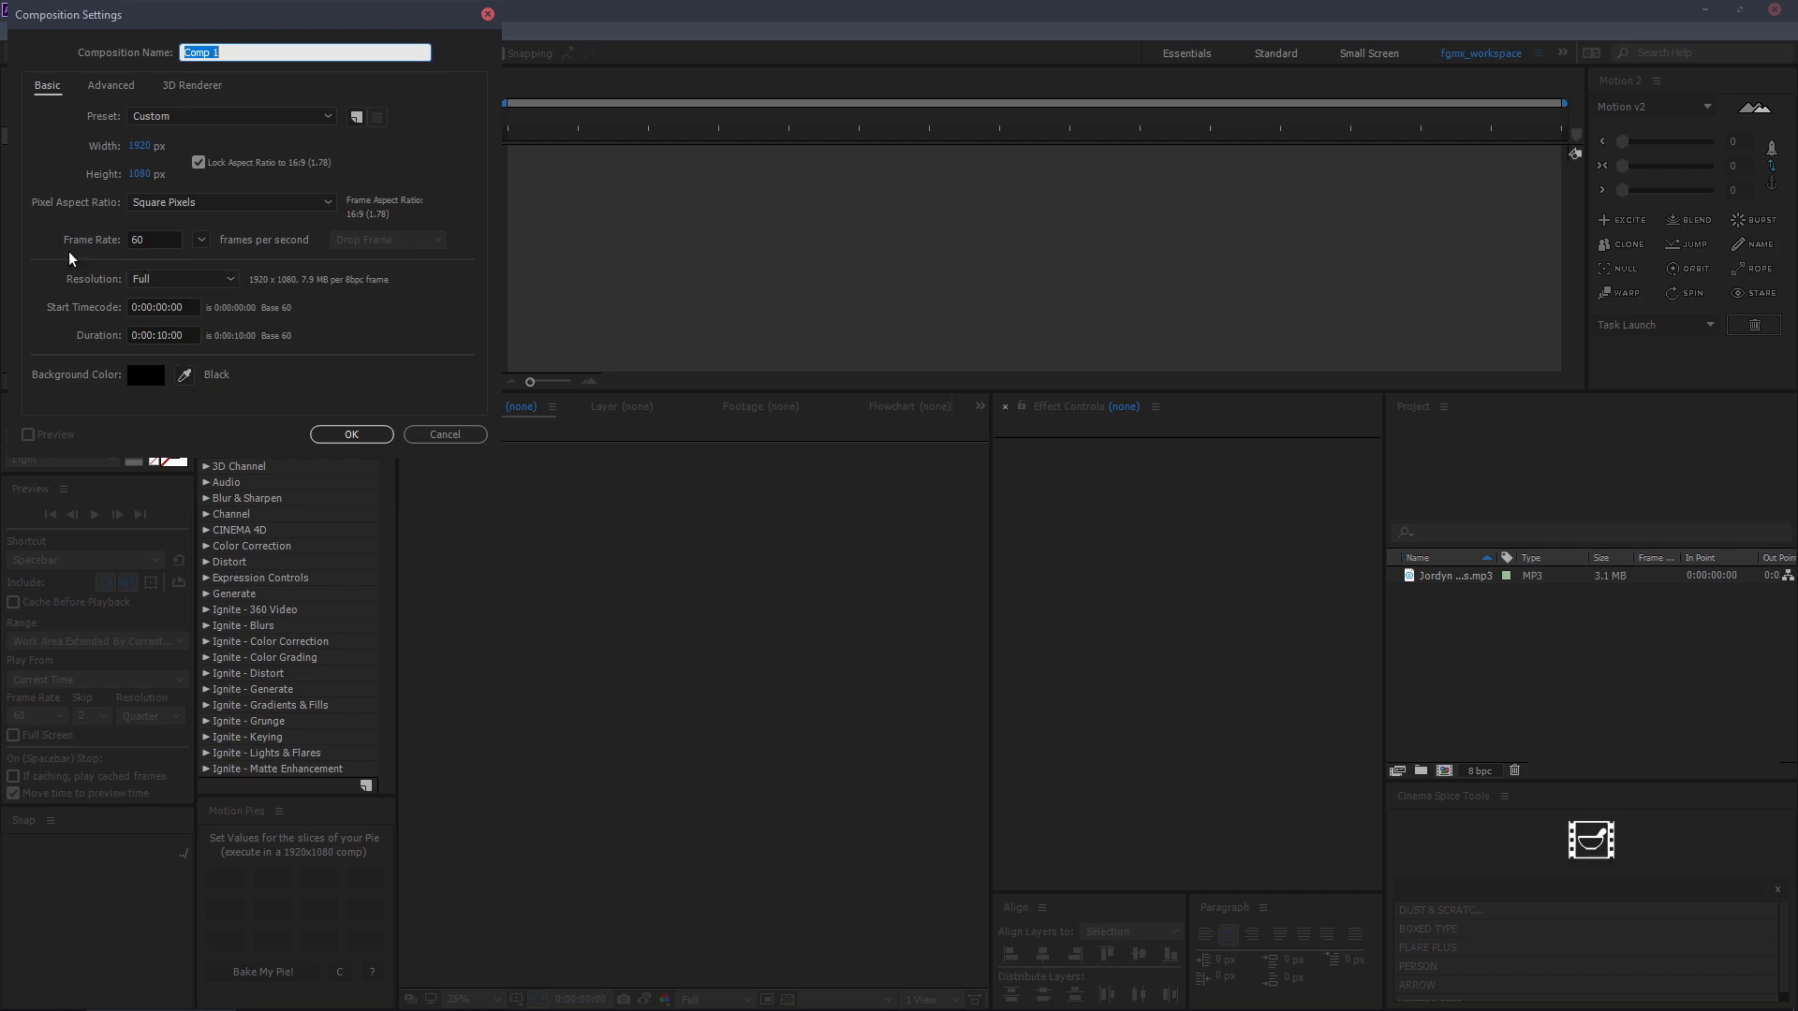
{"action": "left_click", "coordinate": [351, 438]}
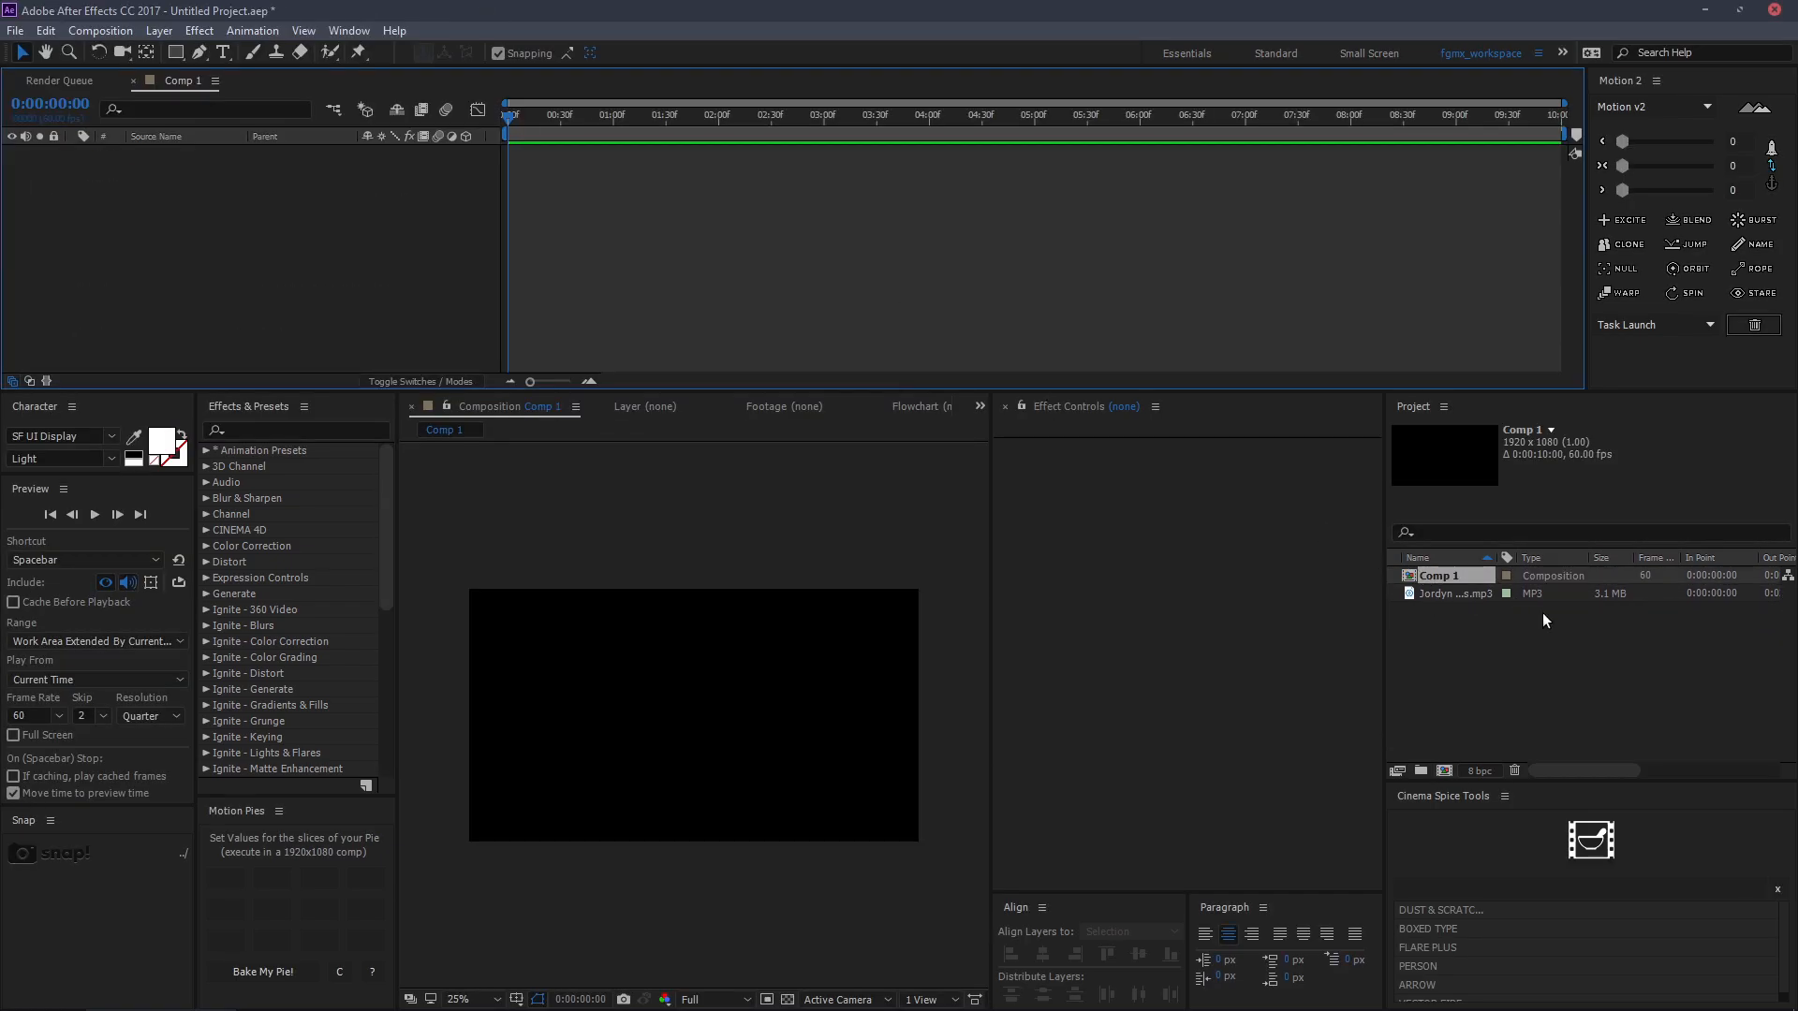
{"action": "left_click", "coordinate": [1442, 592]}
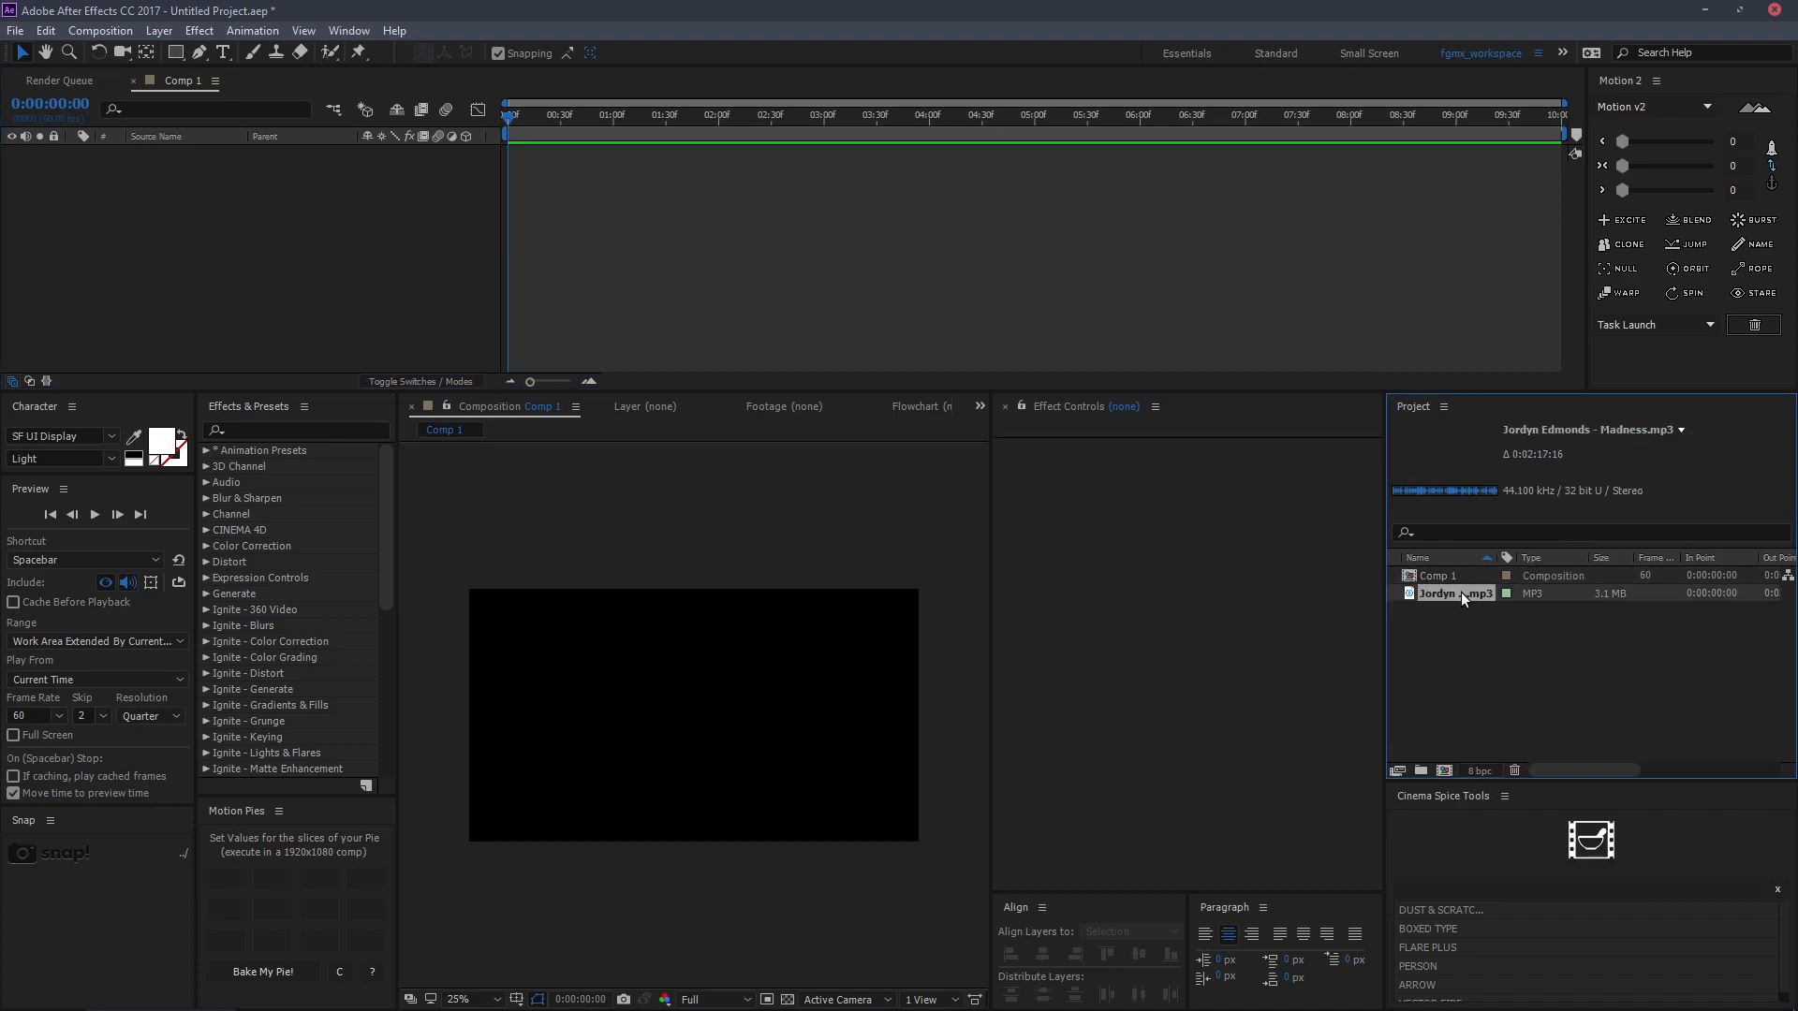
{"action": "left_click_drag", "start_coordinate": [1453, 588], "coordinate": [30, 193]}
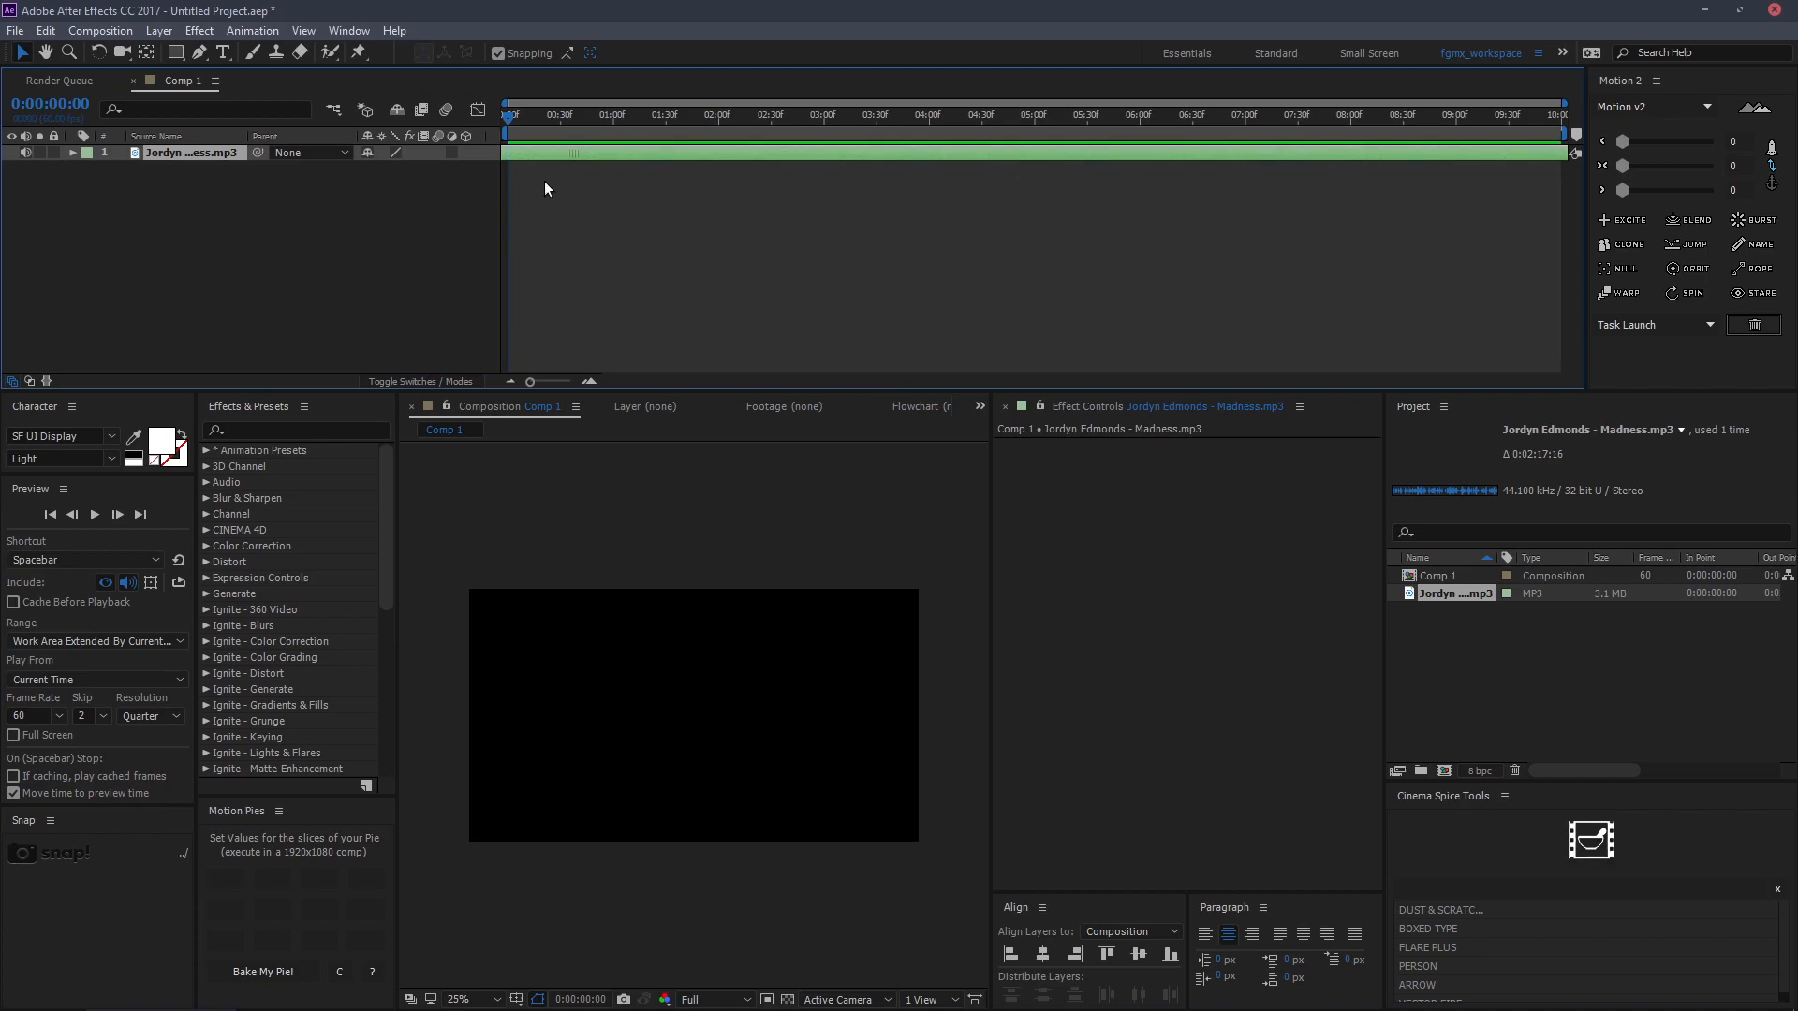
Play through the music track and trim its start to 0:00:06:21.
{"action": "key", "text": "space"}
{"action": "left_click", "coordinate": [854, 120]}
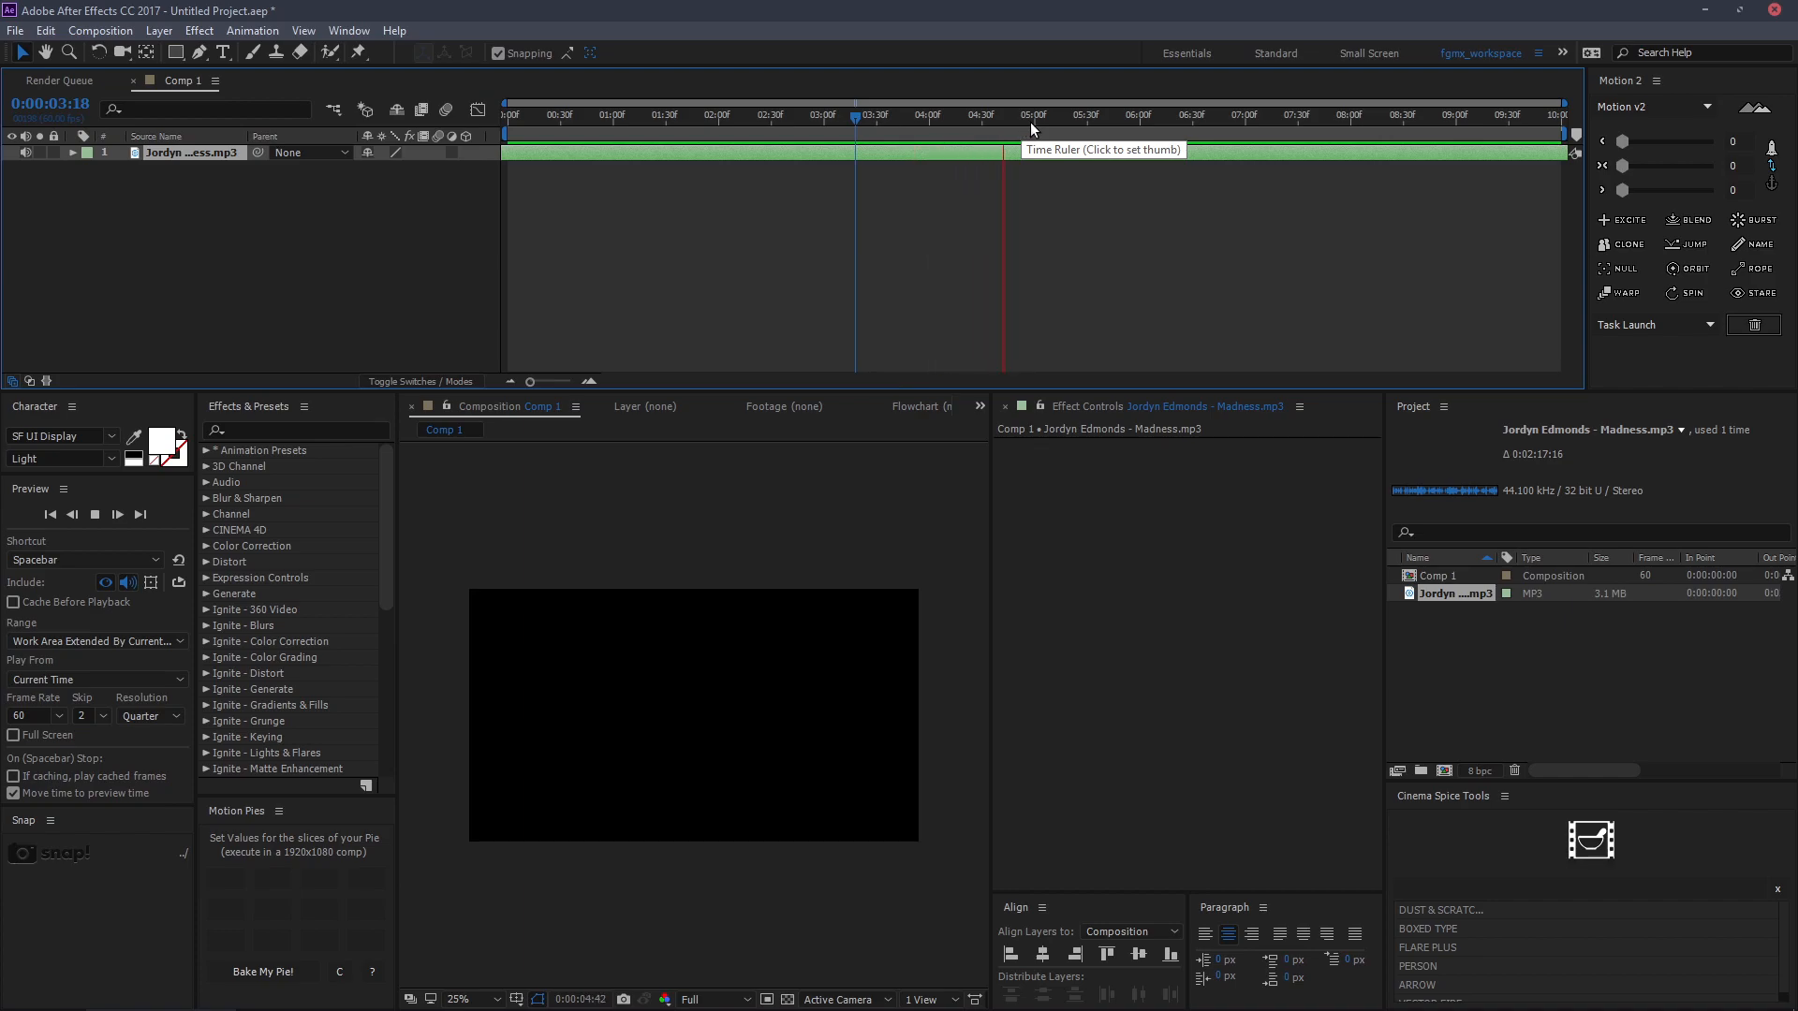
{"action": "key", "text": "space"}
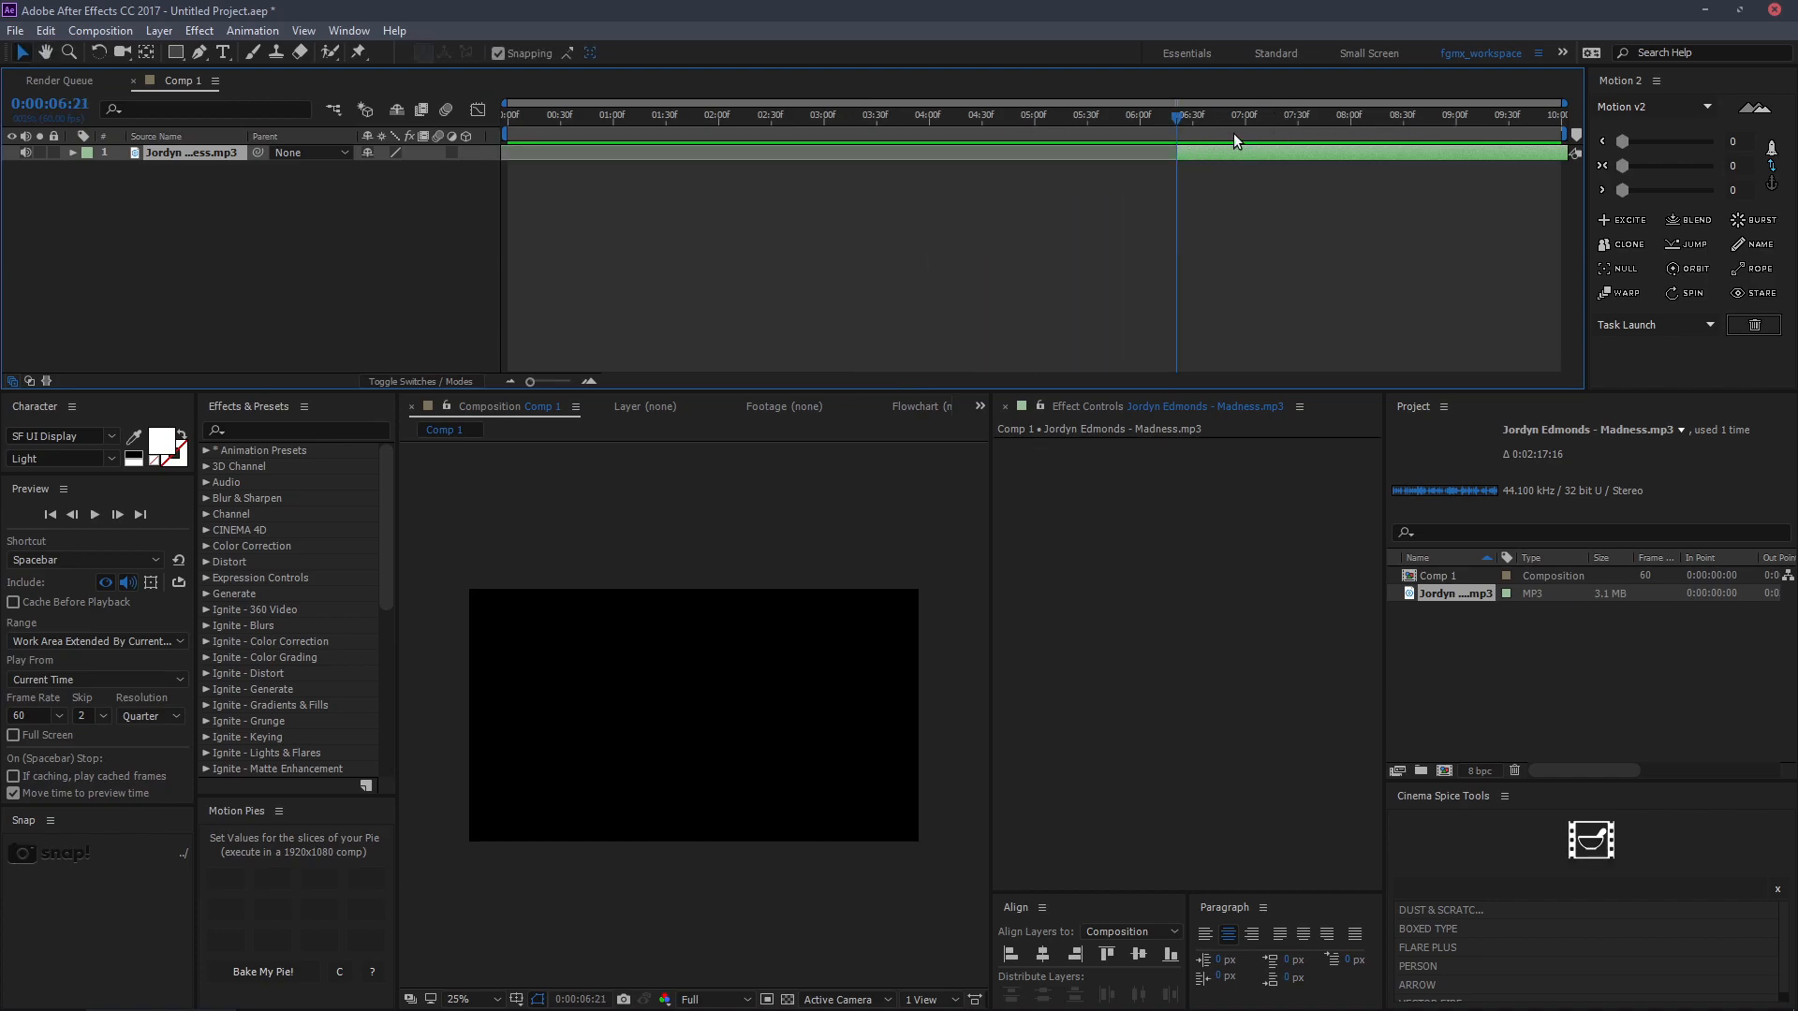
Move the trimmed music track to the beginning of the composition and play it back.
{"action": "key", "text": "Home"}
{"action": "key", "text": "space"}
{"action": "key", "text": "space"}
{"action": "scroll", "coordinate": [561, 197], "scroll_direction": "up", "scroll_amount": 5}
{"action": "left_click_drag", "start_coordinate": [562, 197], "coordinate": [1786, 269]}
{"action": "mouse_move", "coordinate": [661, 118]}
{"action": "left_mouse_down"}
{"action": "mouse_move", "coordinate": [493, 115]}
{"action": "mouse_move", "coordinate": [618, 118]}
{"action": "mouse_move", "coordinate": [586, 120]}
{"action": "mouse_move", "coordinate": [586, 148]}
{"action": "mouse_move", "coordinate": [532, 155]}
{"action": "mouse_move", "coordinate": [591, 148]}
{"action": "mouse_move", "coordinate": [374, 111]}
{"action": "left_mouse_up"}
{"action": "key", "text": "ctrl+z"}
{"action": "key", "text": "semicolon"}
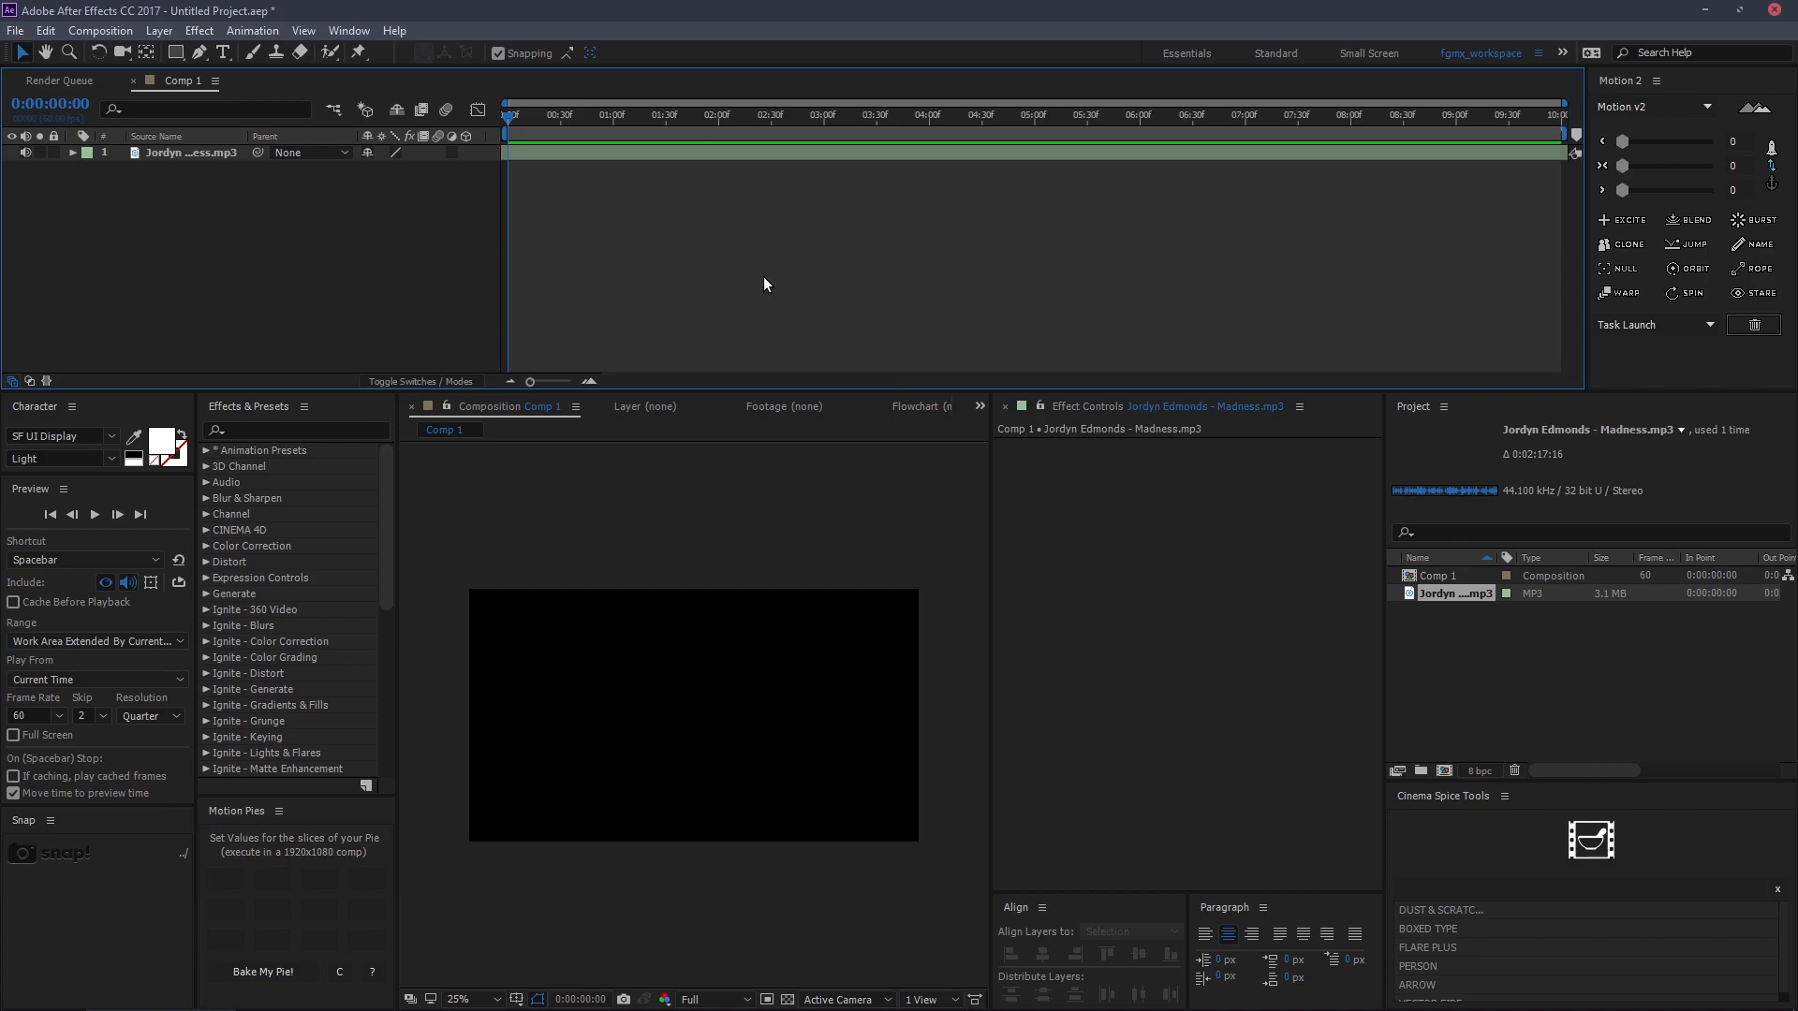
{"action": "key", "text": "space"}
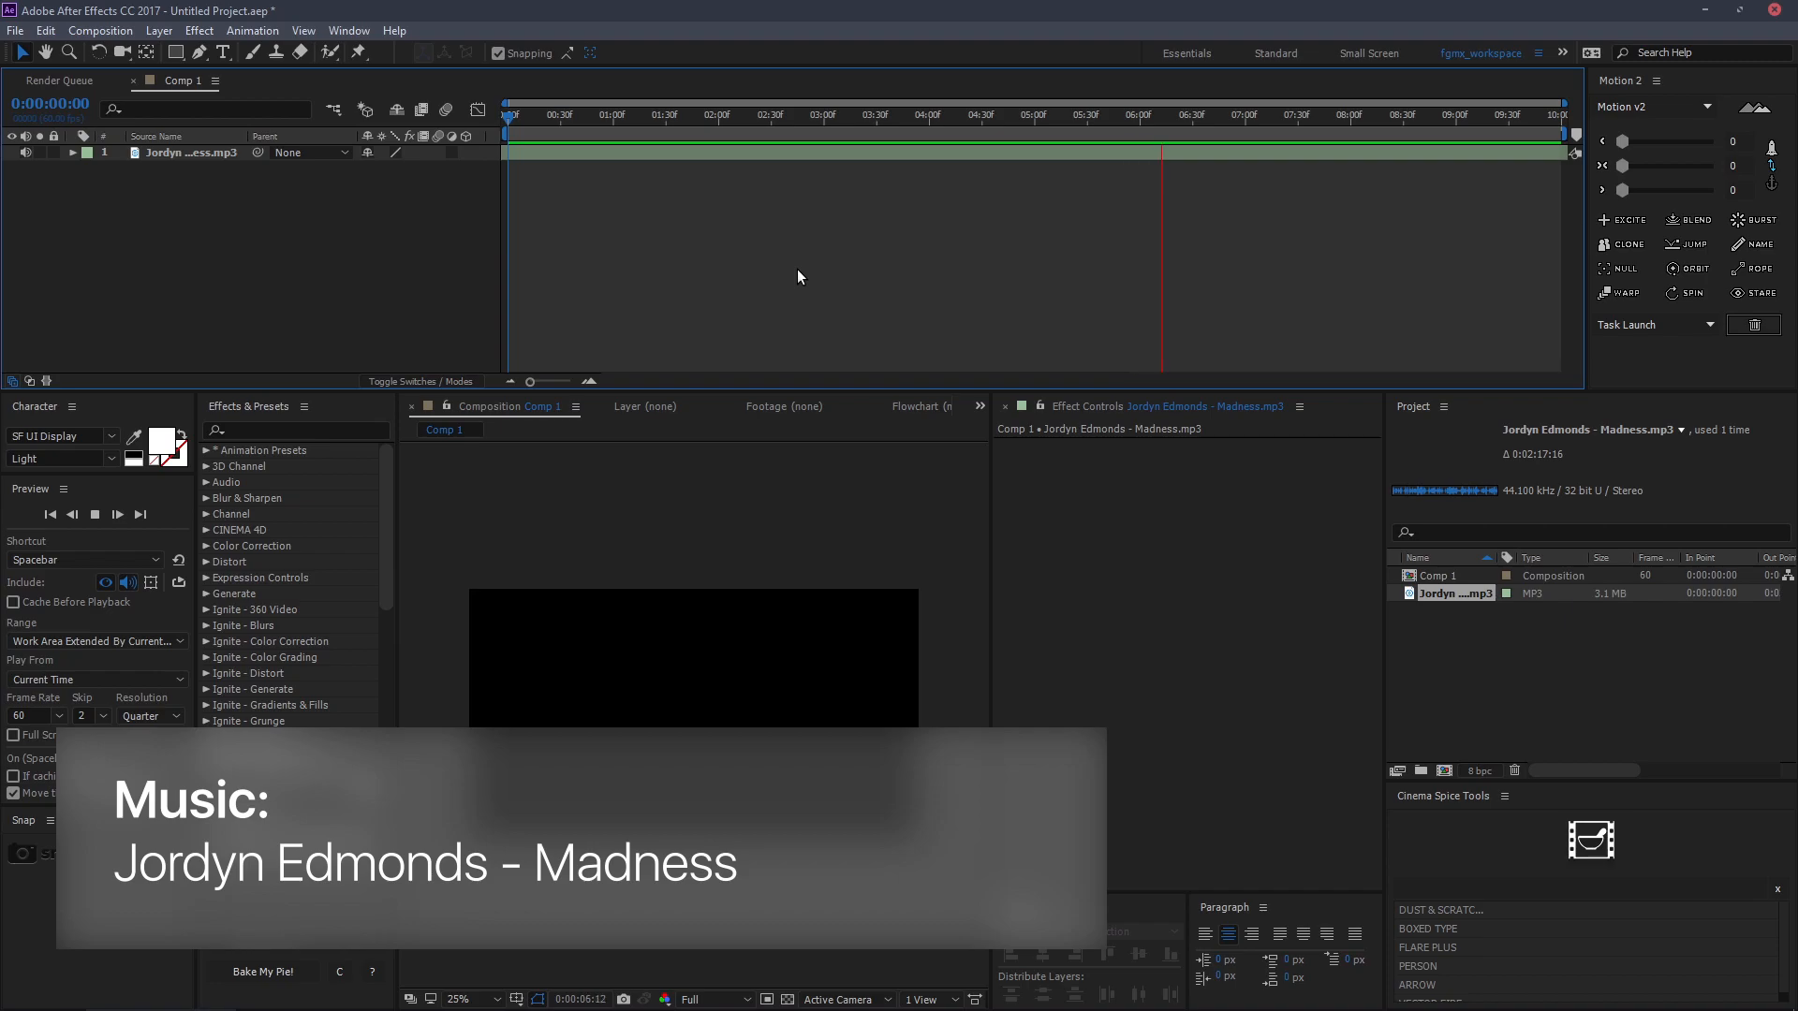
{"action": "left_click", "coordinate": [508, 112]}
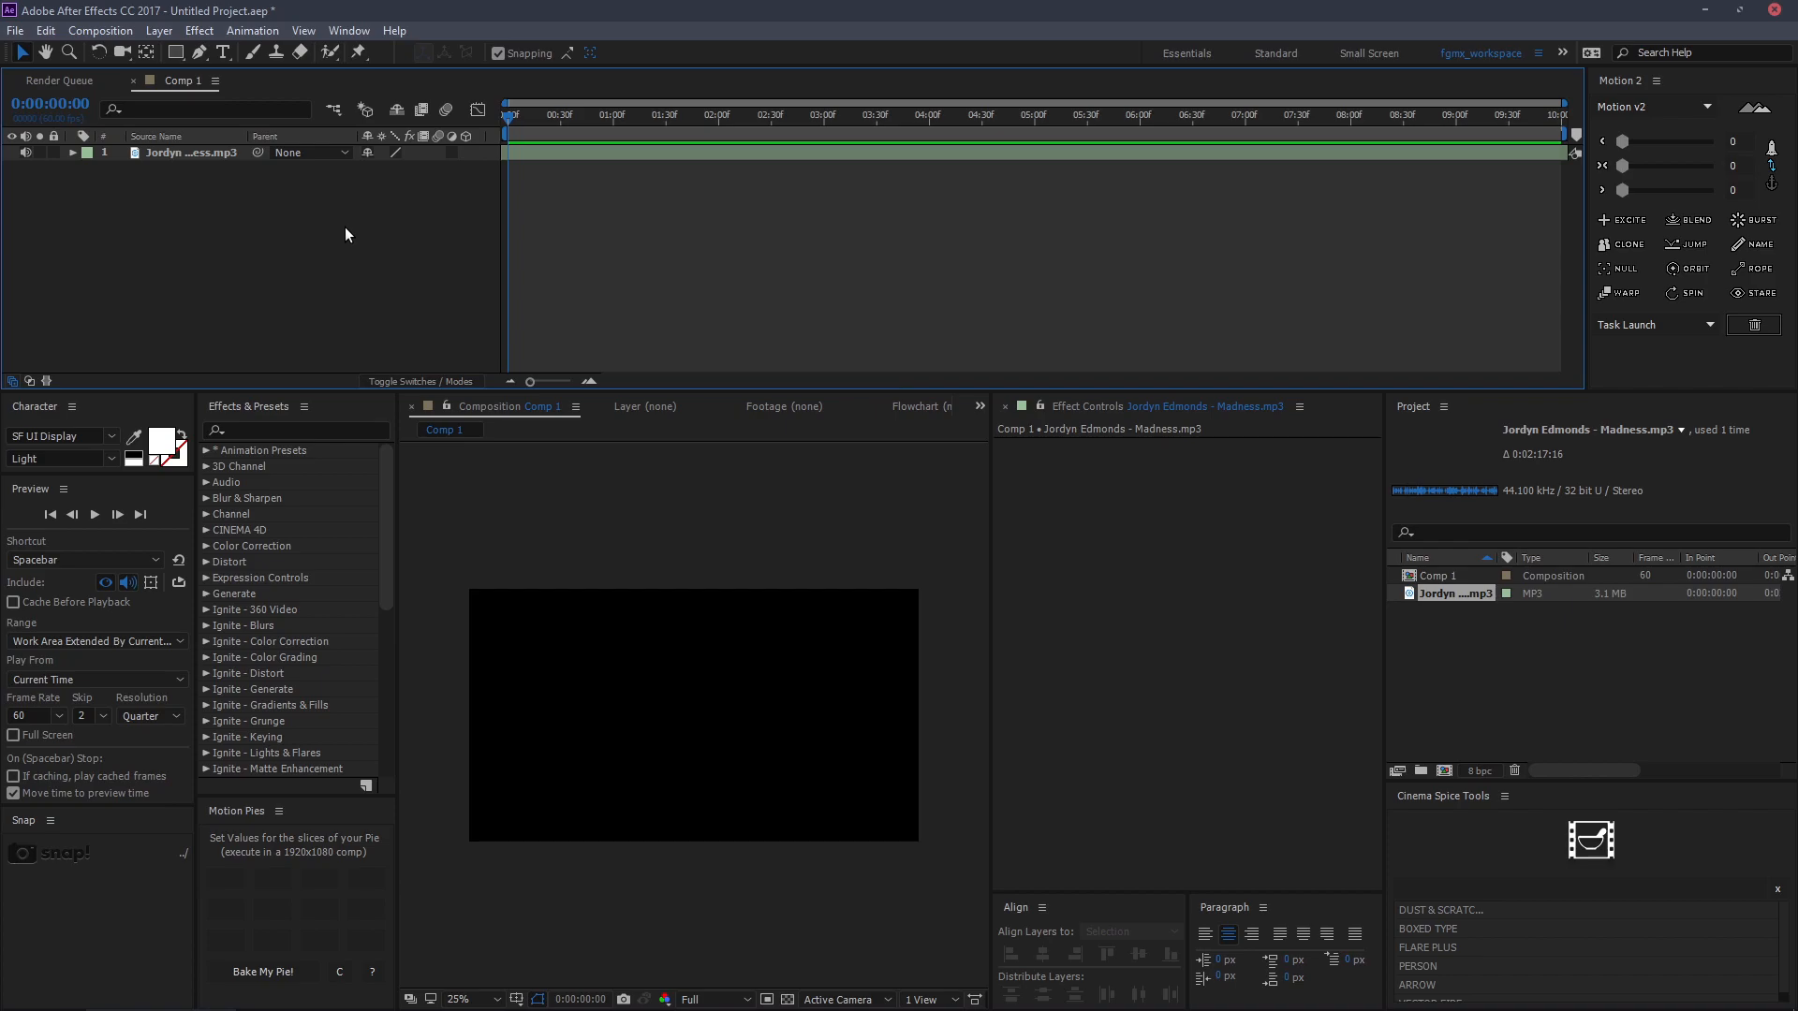
Create a white composition-size solid named Audio Spectrum.
{"action": "key", "text": "ctrl+y"}
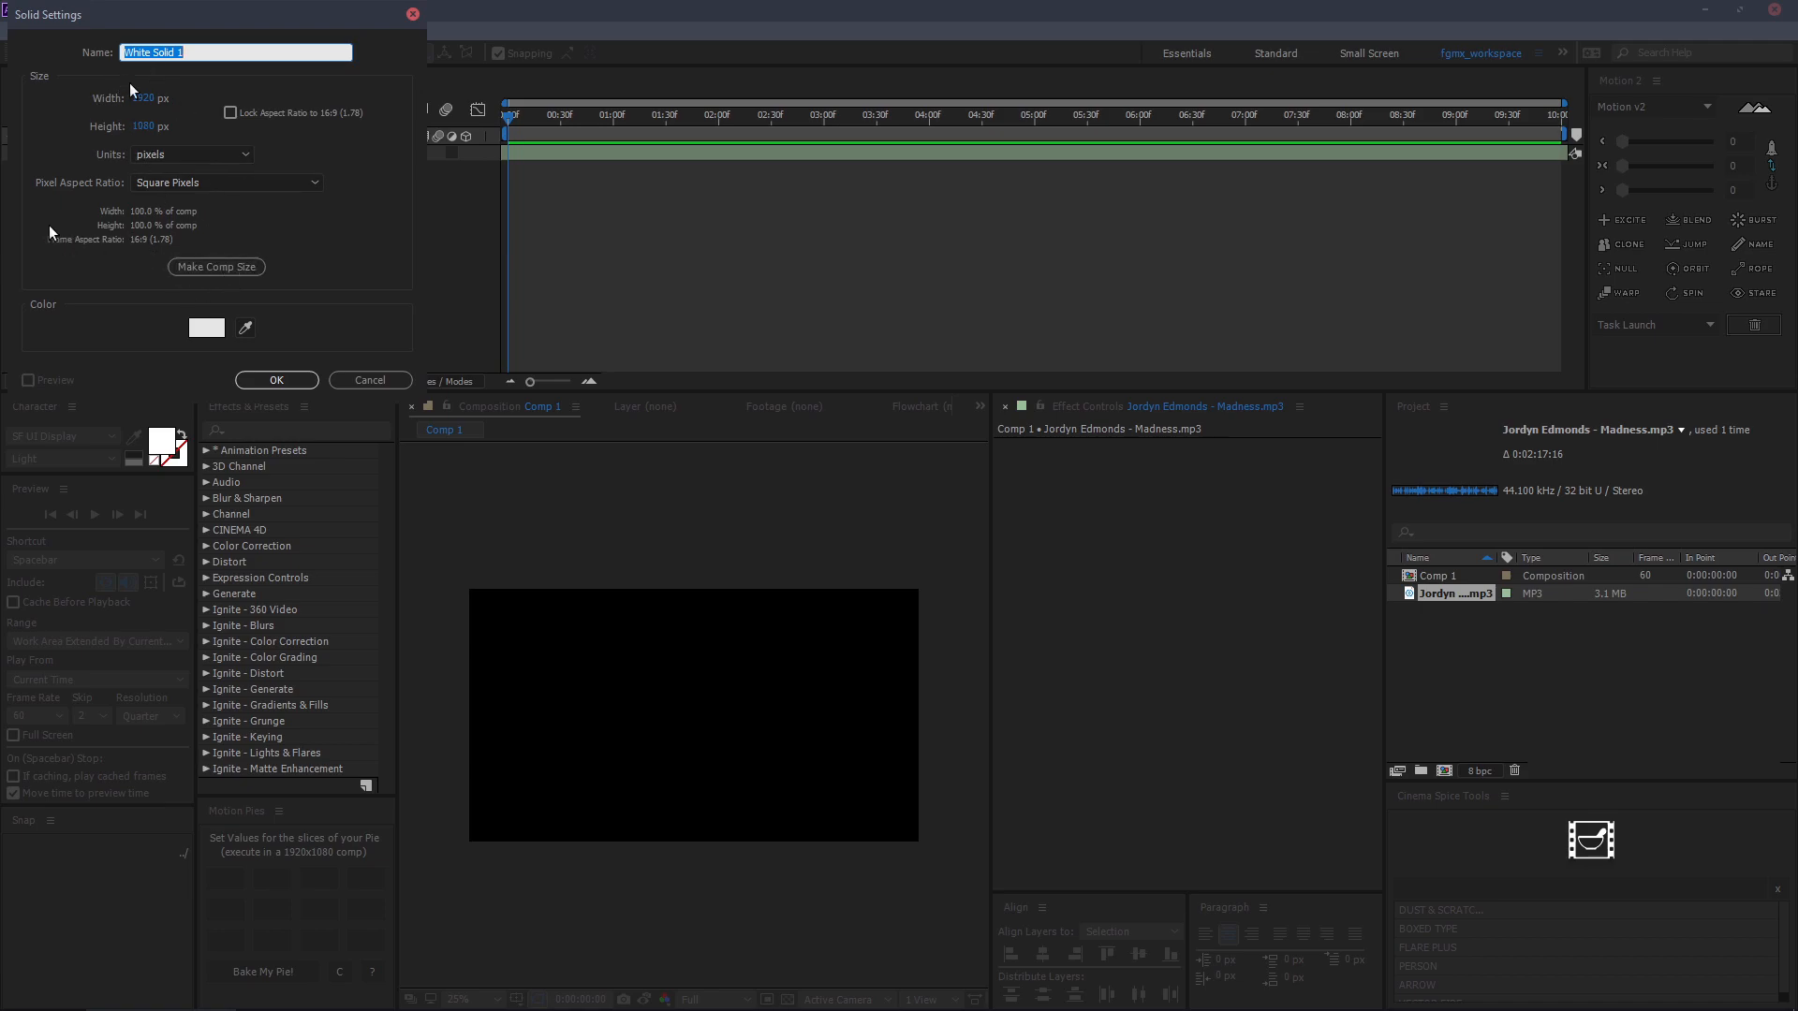
{"action": "left_click", "coordinate": [203, 264]}
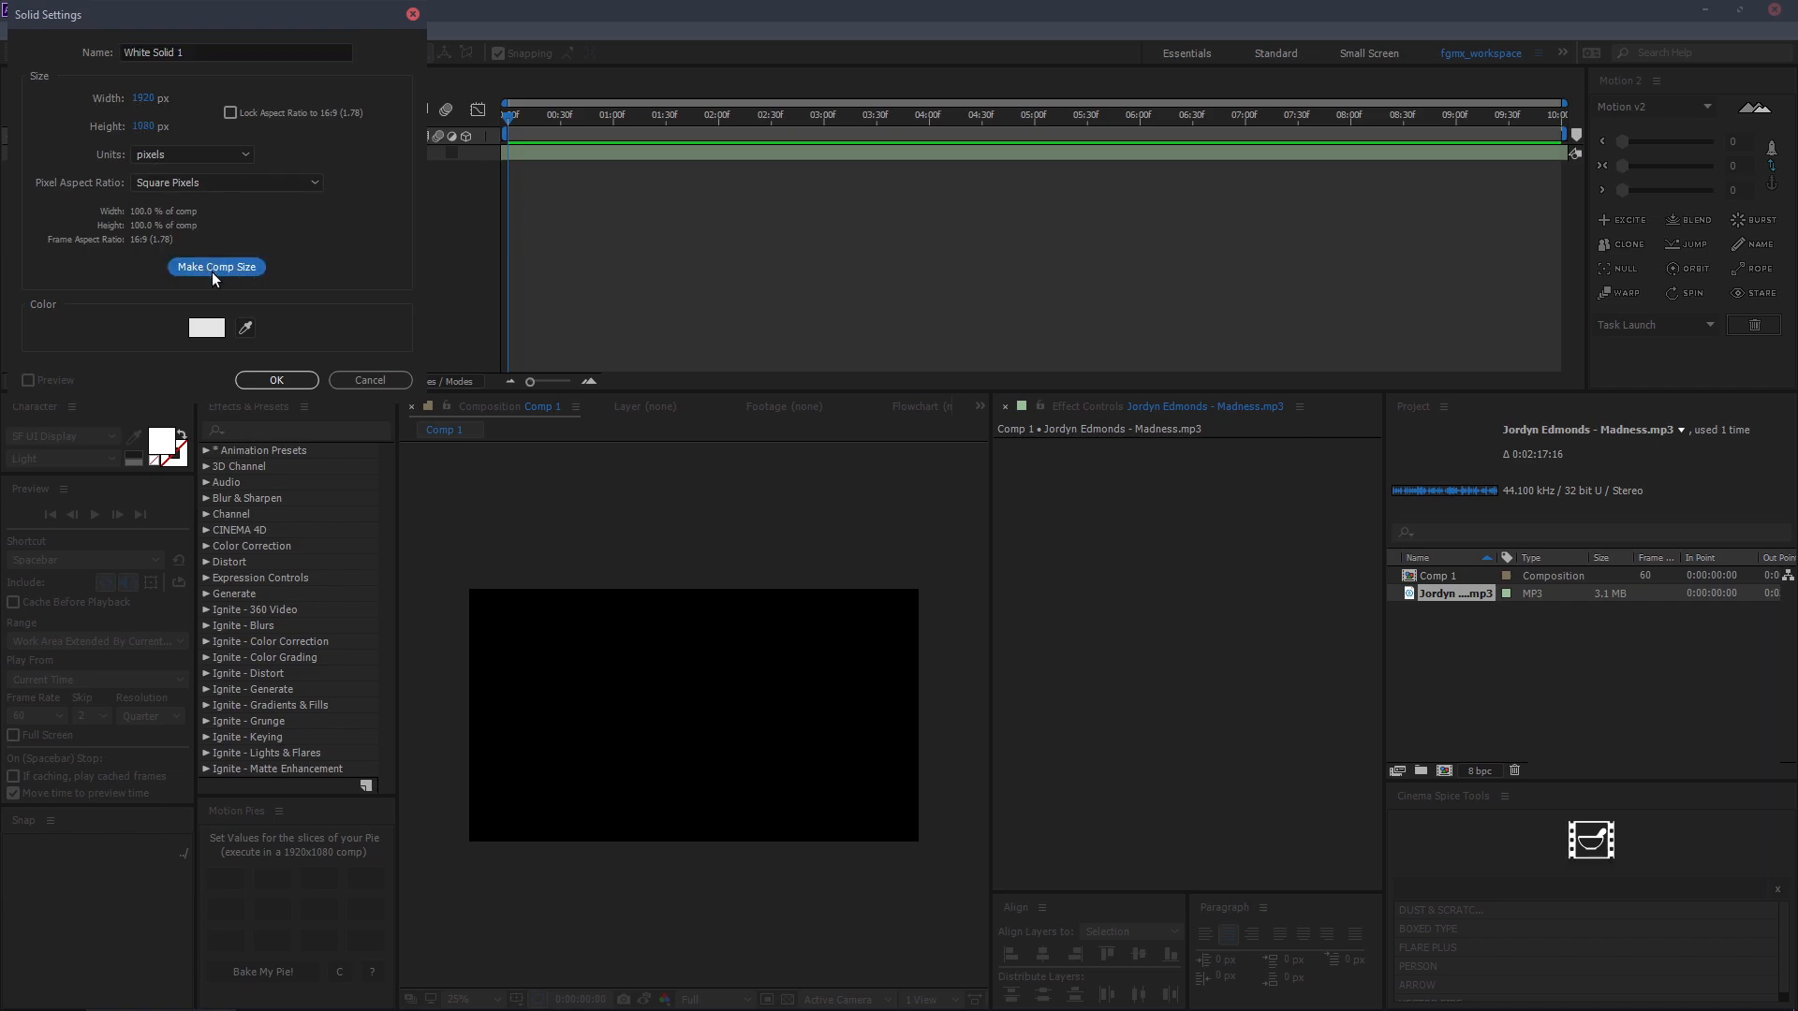
{"action": "left_click", "coordinate": [210, 51]}
{"action": "type", "text": "Audio "}
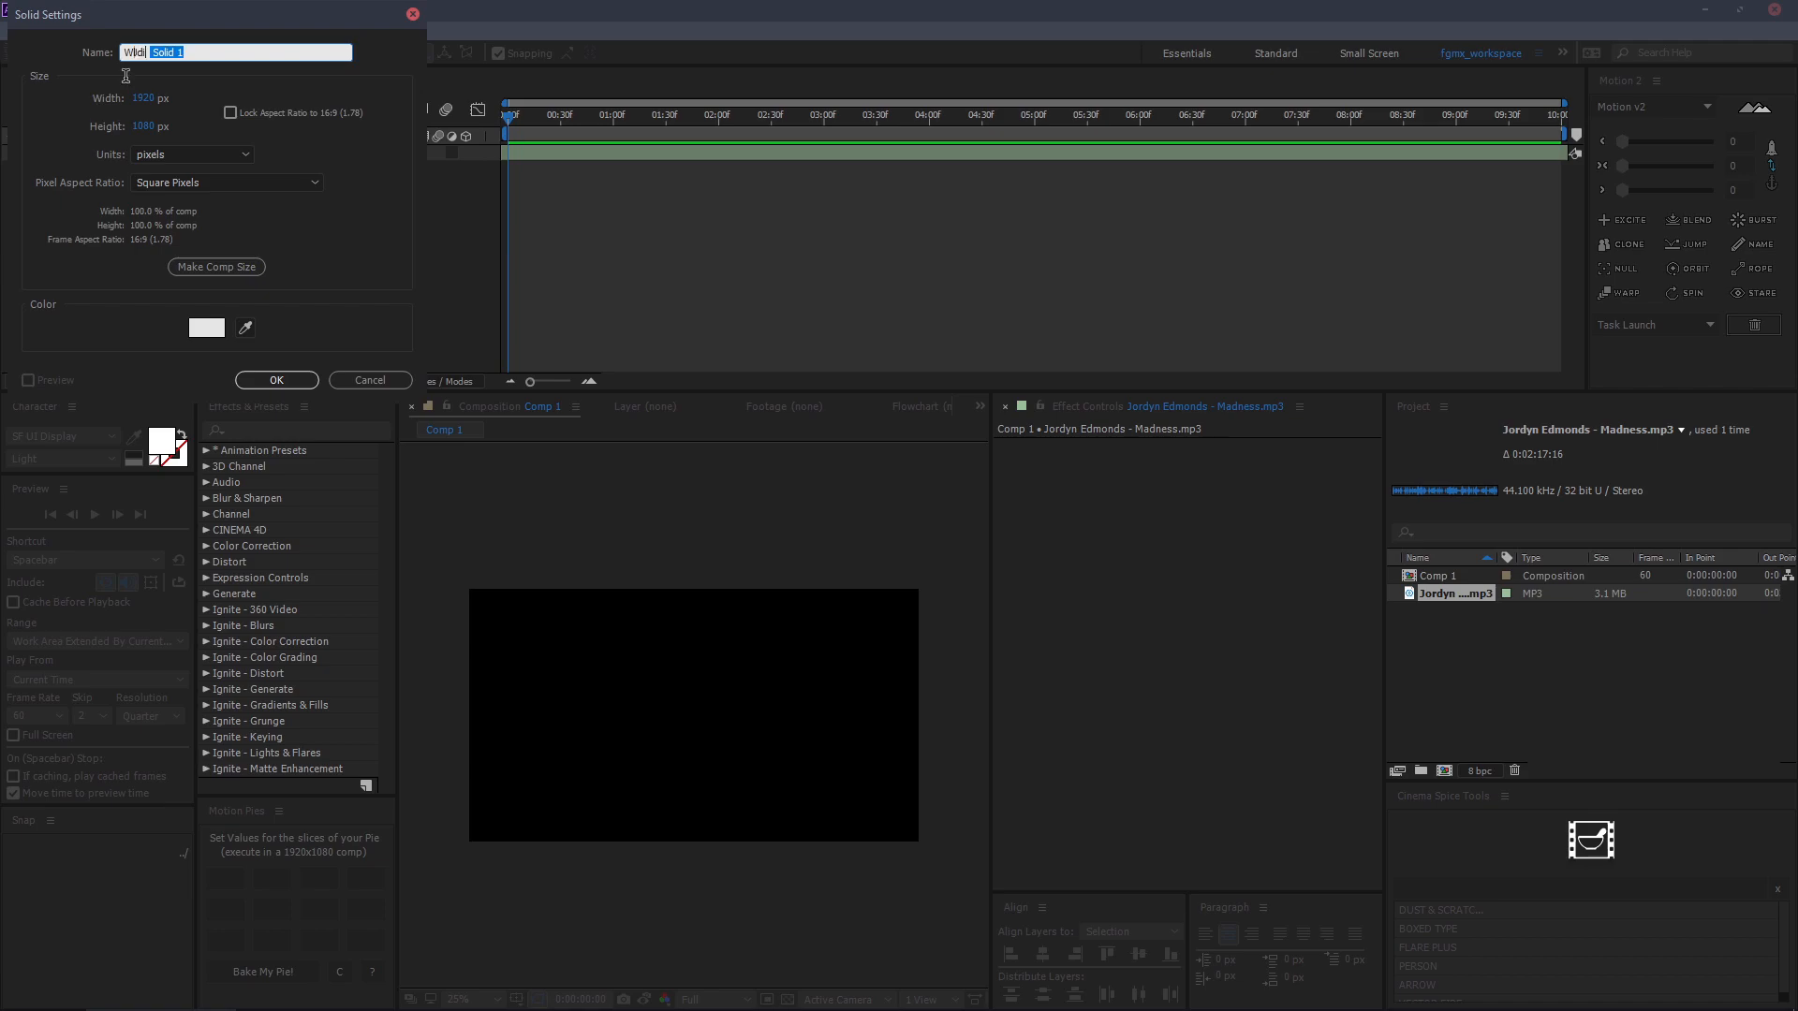
{"action": "type", "text": "Spectrum"}
{"action": "key", "text": "Return"}
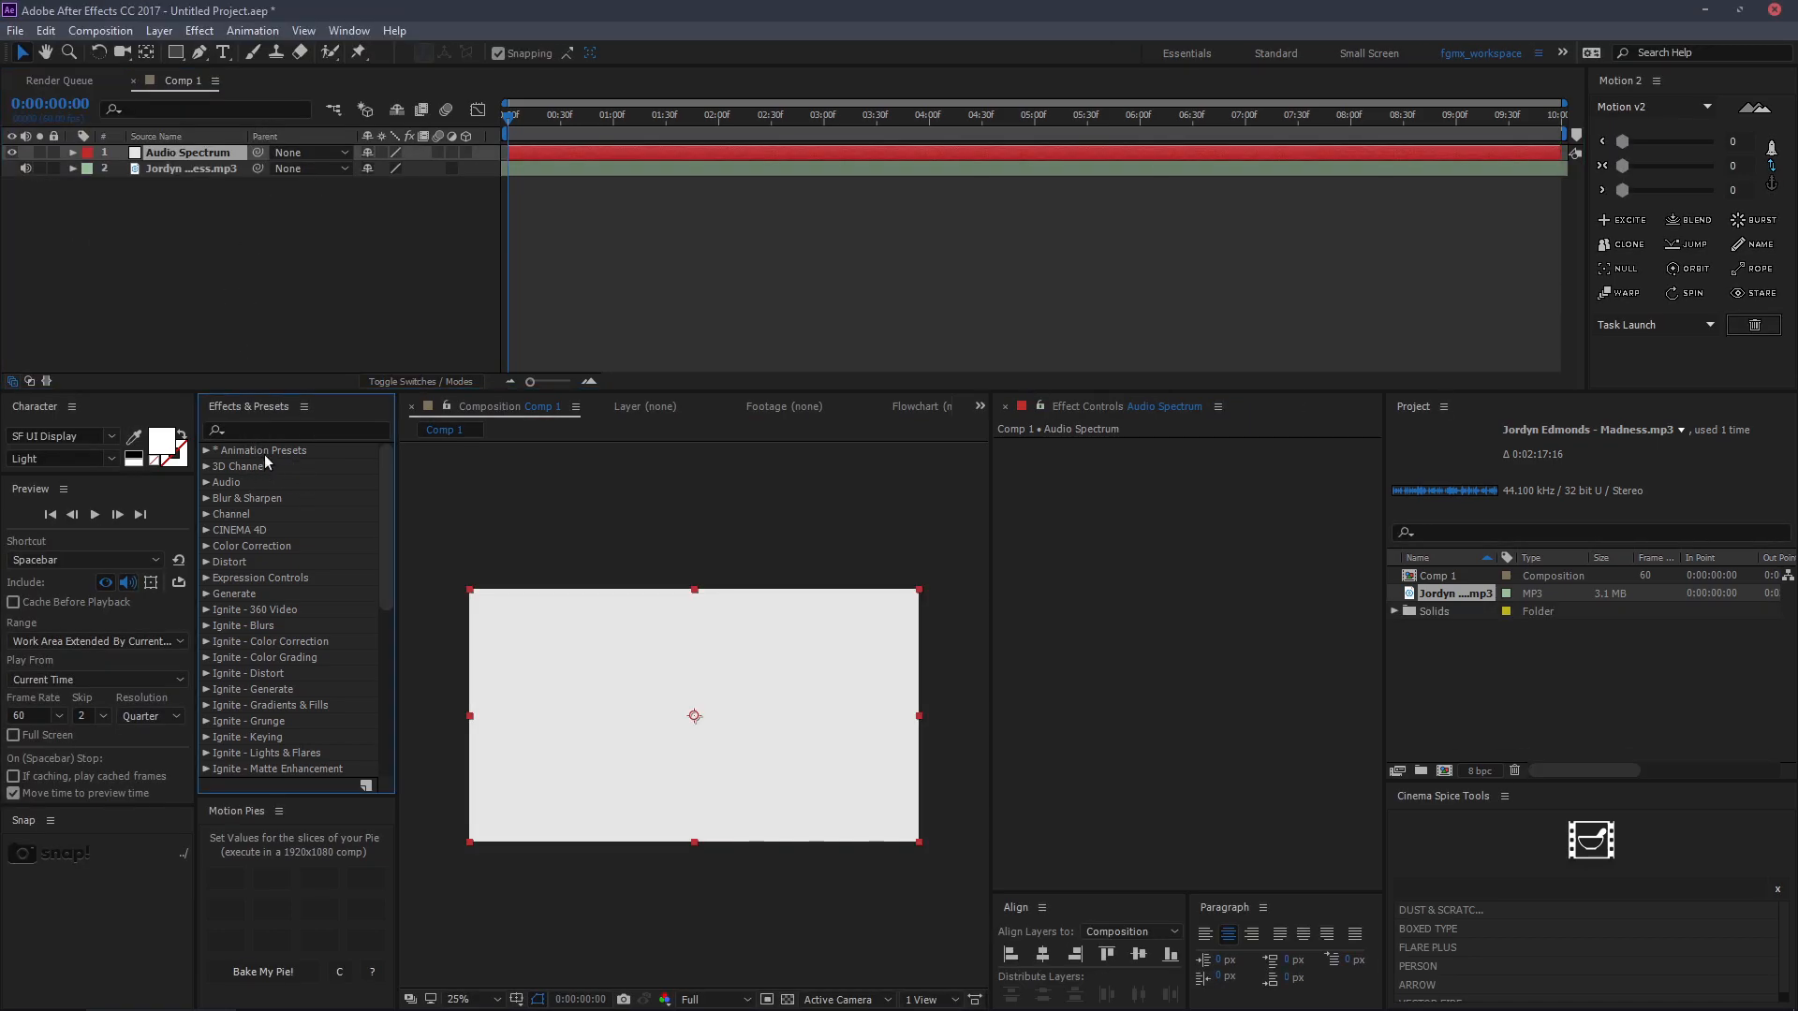
Find the Audio Spectrum effect and apply it to the Audio Spectrum solid.
{"action": "left_click", "coordinate": [258, 431]}
{"action": "type", "text": "audio"}
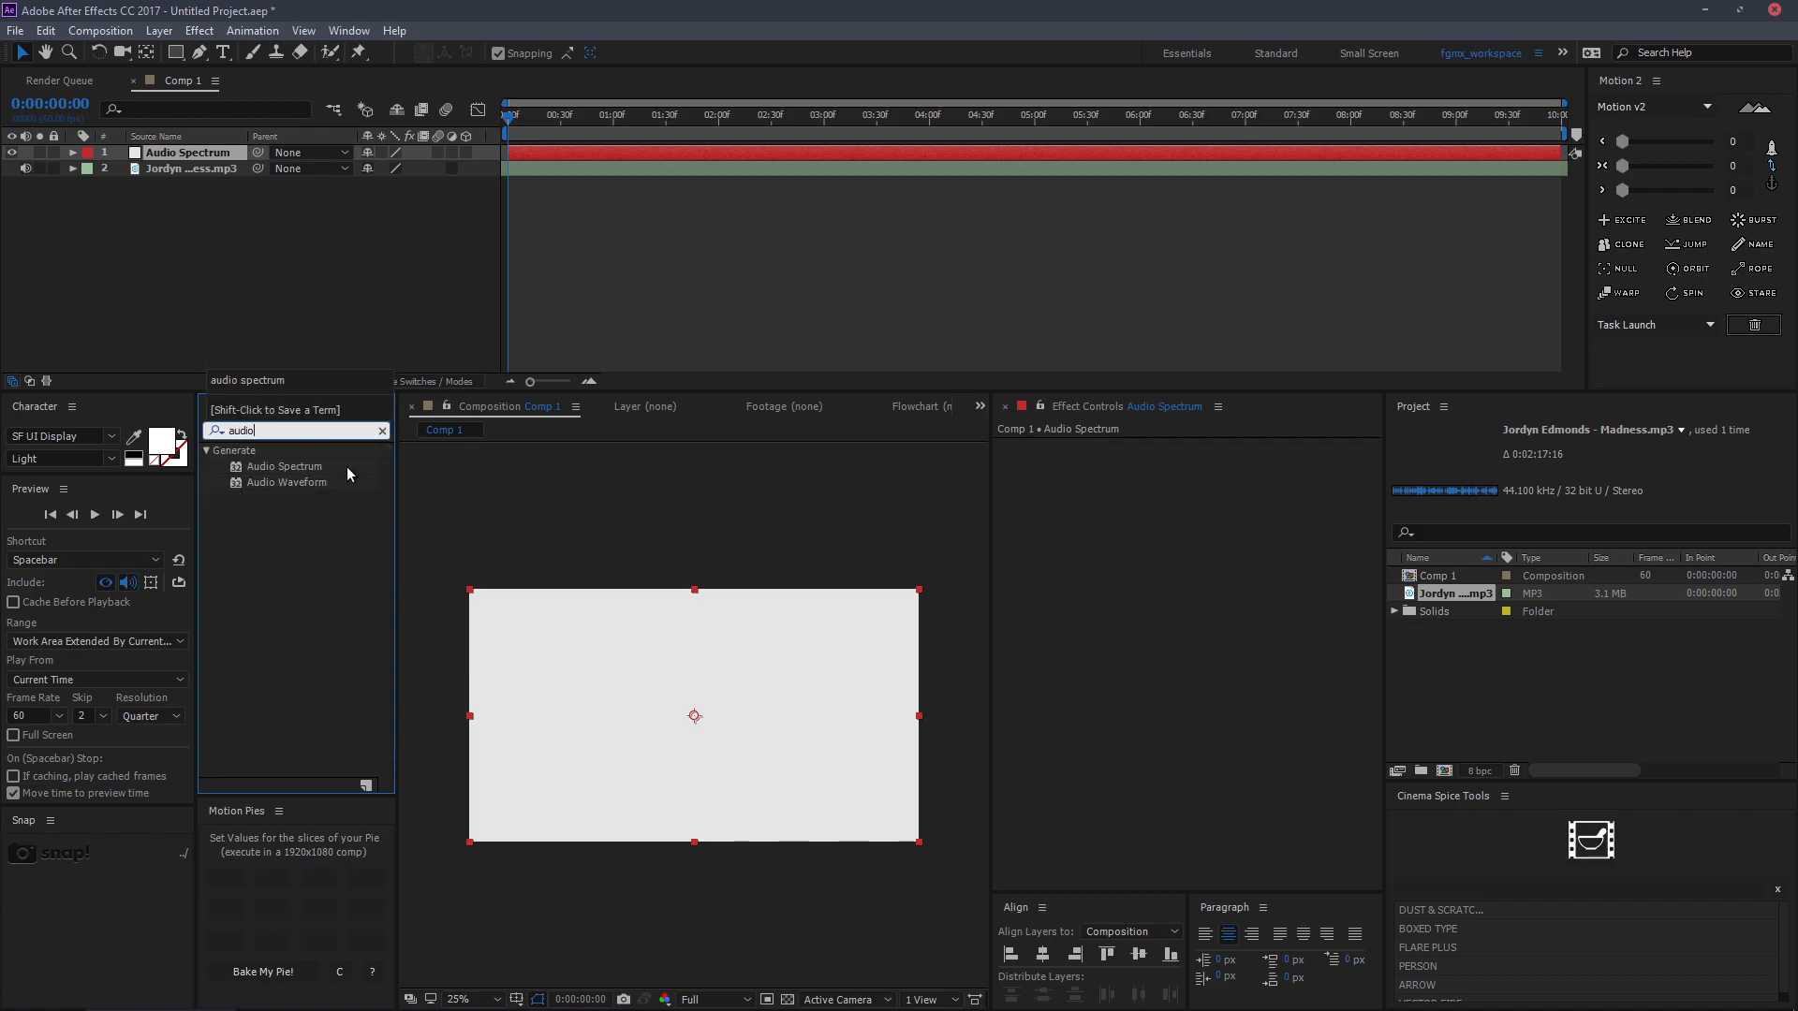
{"action": "type", "text": " spec"}
{"action": "type", "text": "l u,"}
{"action": "type", "text": "m"}
{"action": "left_click_drag", "start_coordinate": [278, 468], "coordinate": [187, 153]}
{"action": "left_click", "coordinate": [369, 270]}
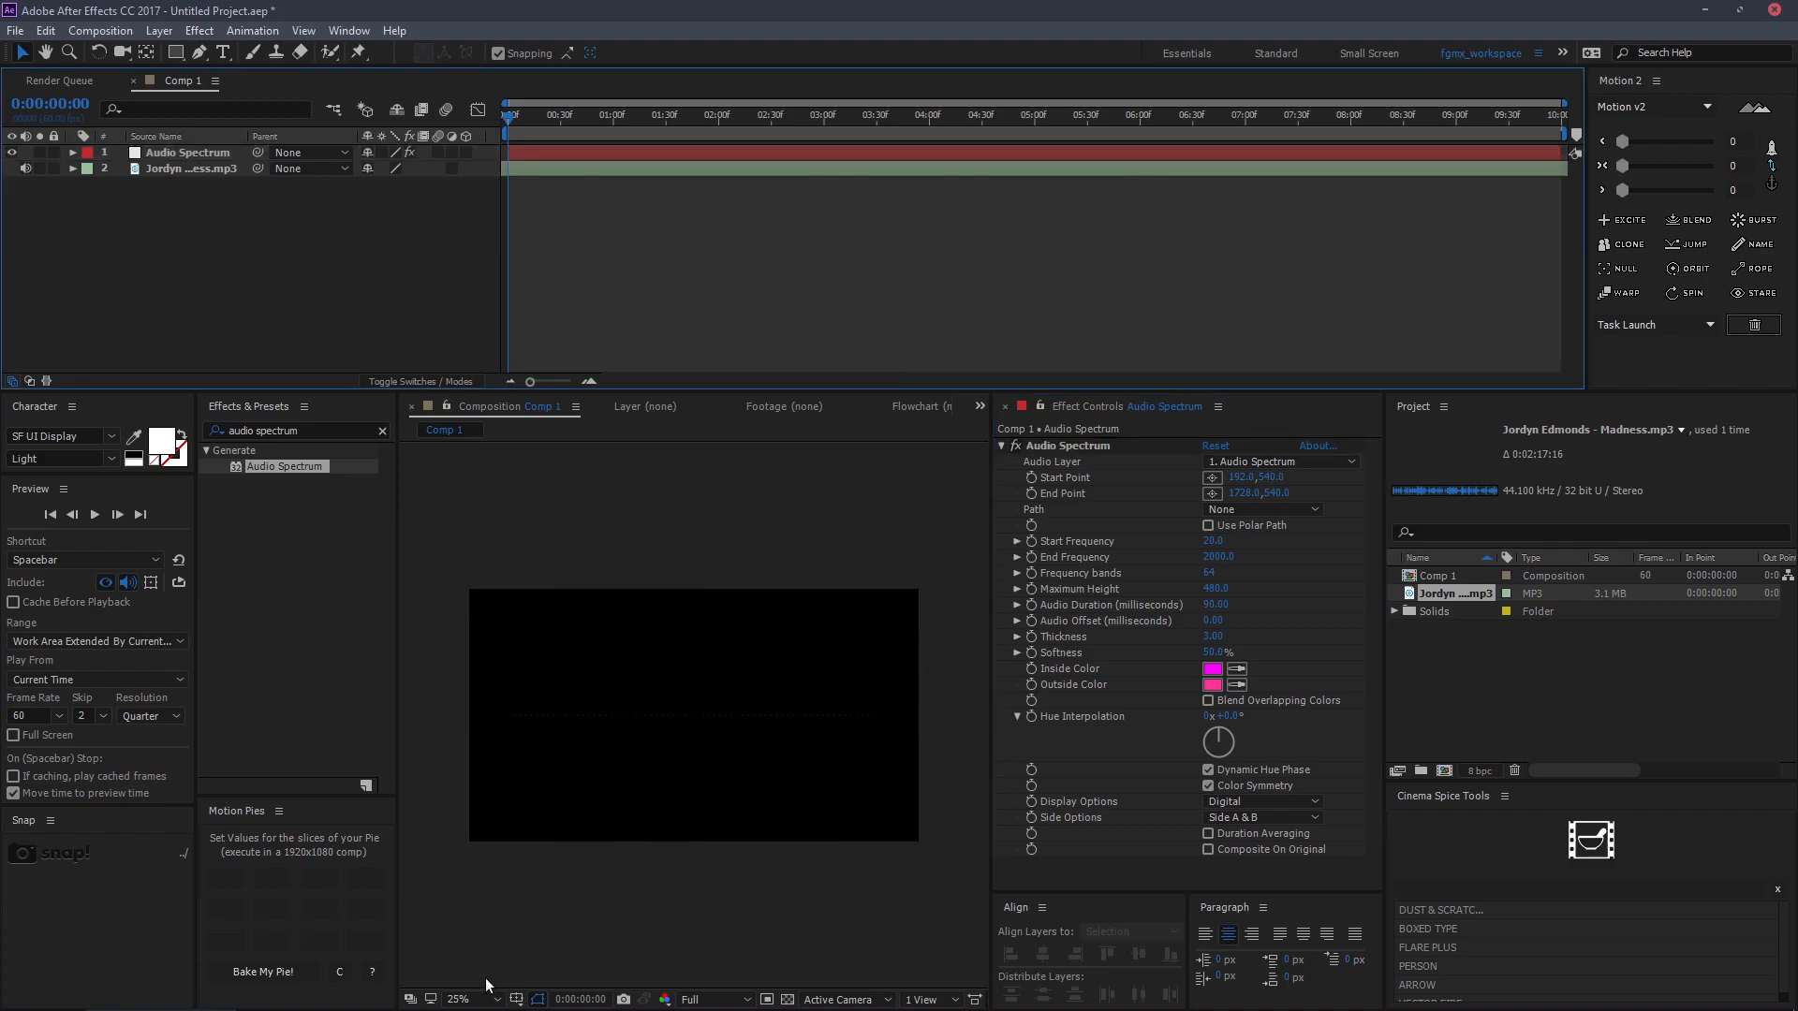
Set the Audio Spectrum effect's audio layer to the MP3 music track and preview the animation.
{"action": "left_click", "coordinate": [465, 999]}
{"action": "left_click", "coordinate": [541, 689]}
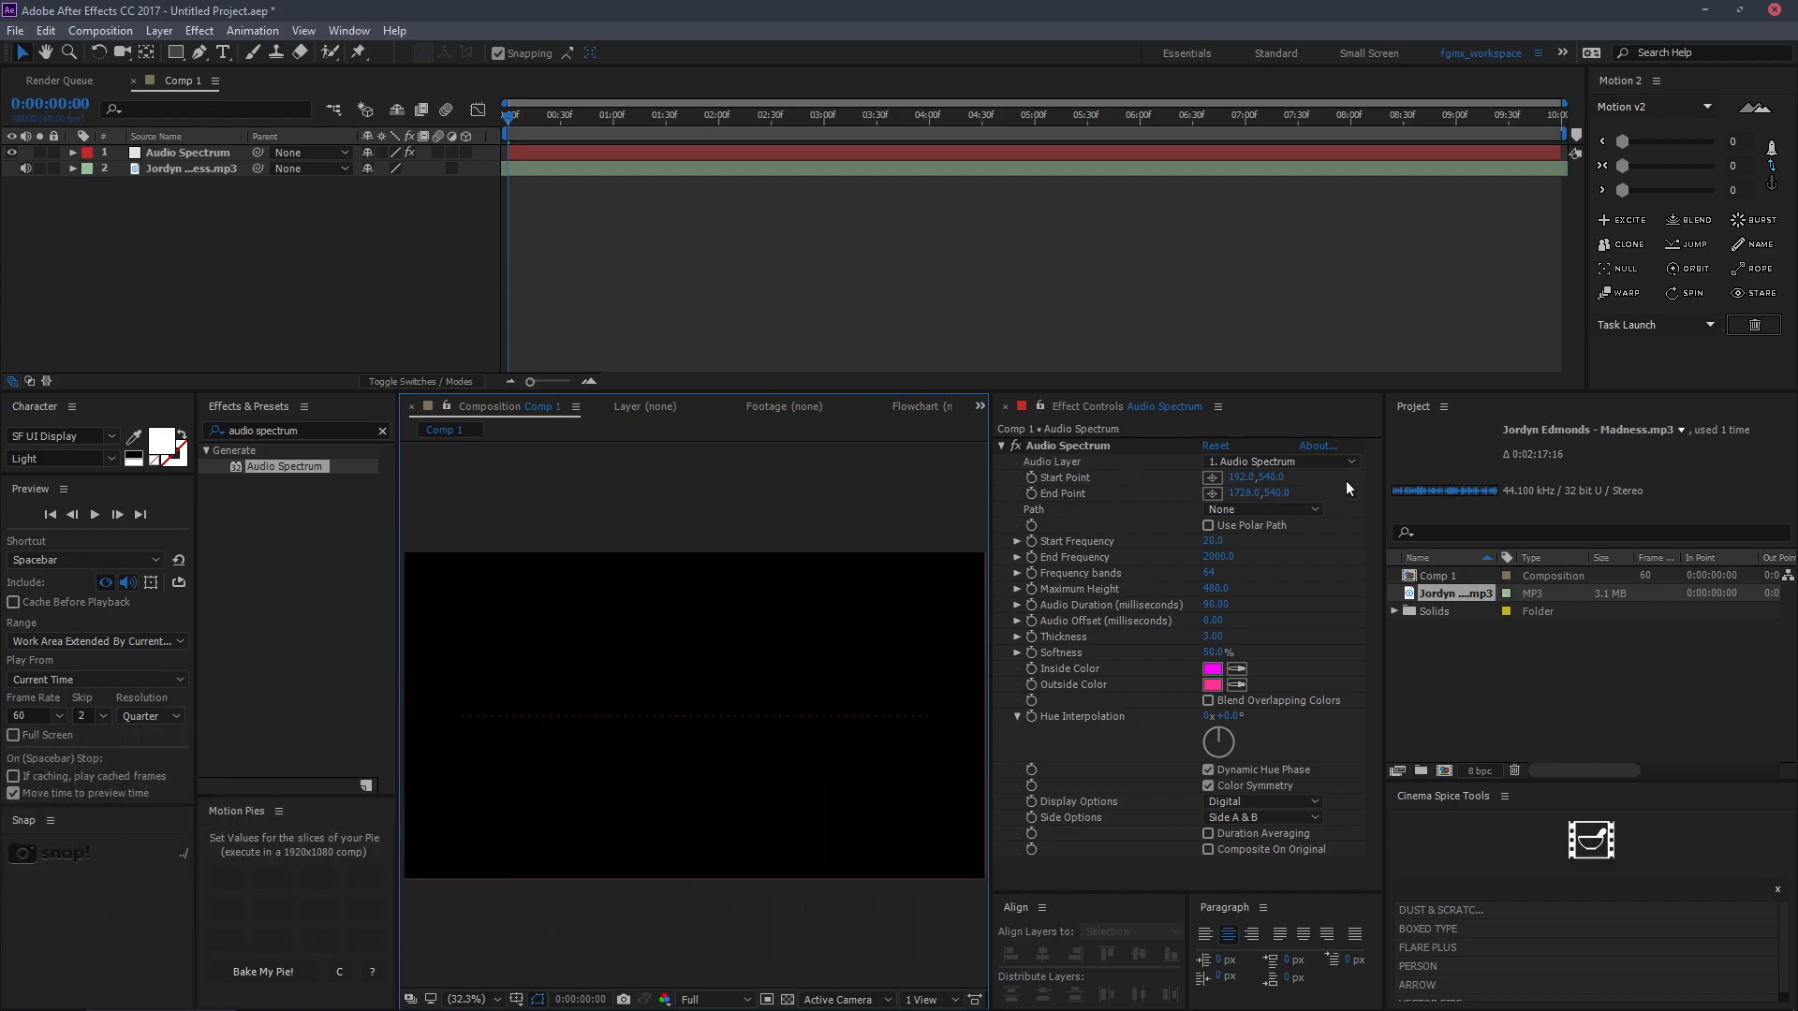
{"action": "left_click", "coordinate": [1234, 460]}
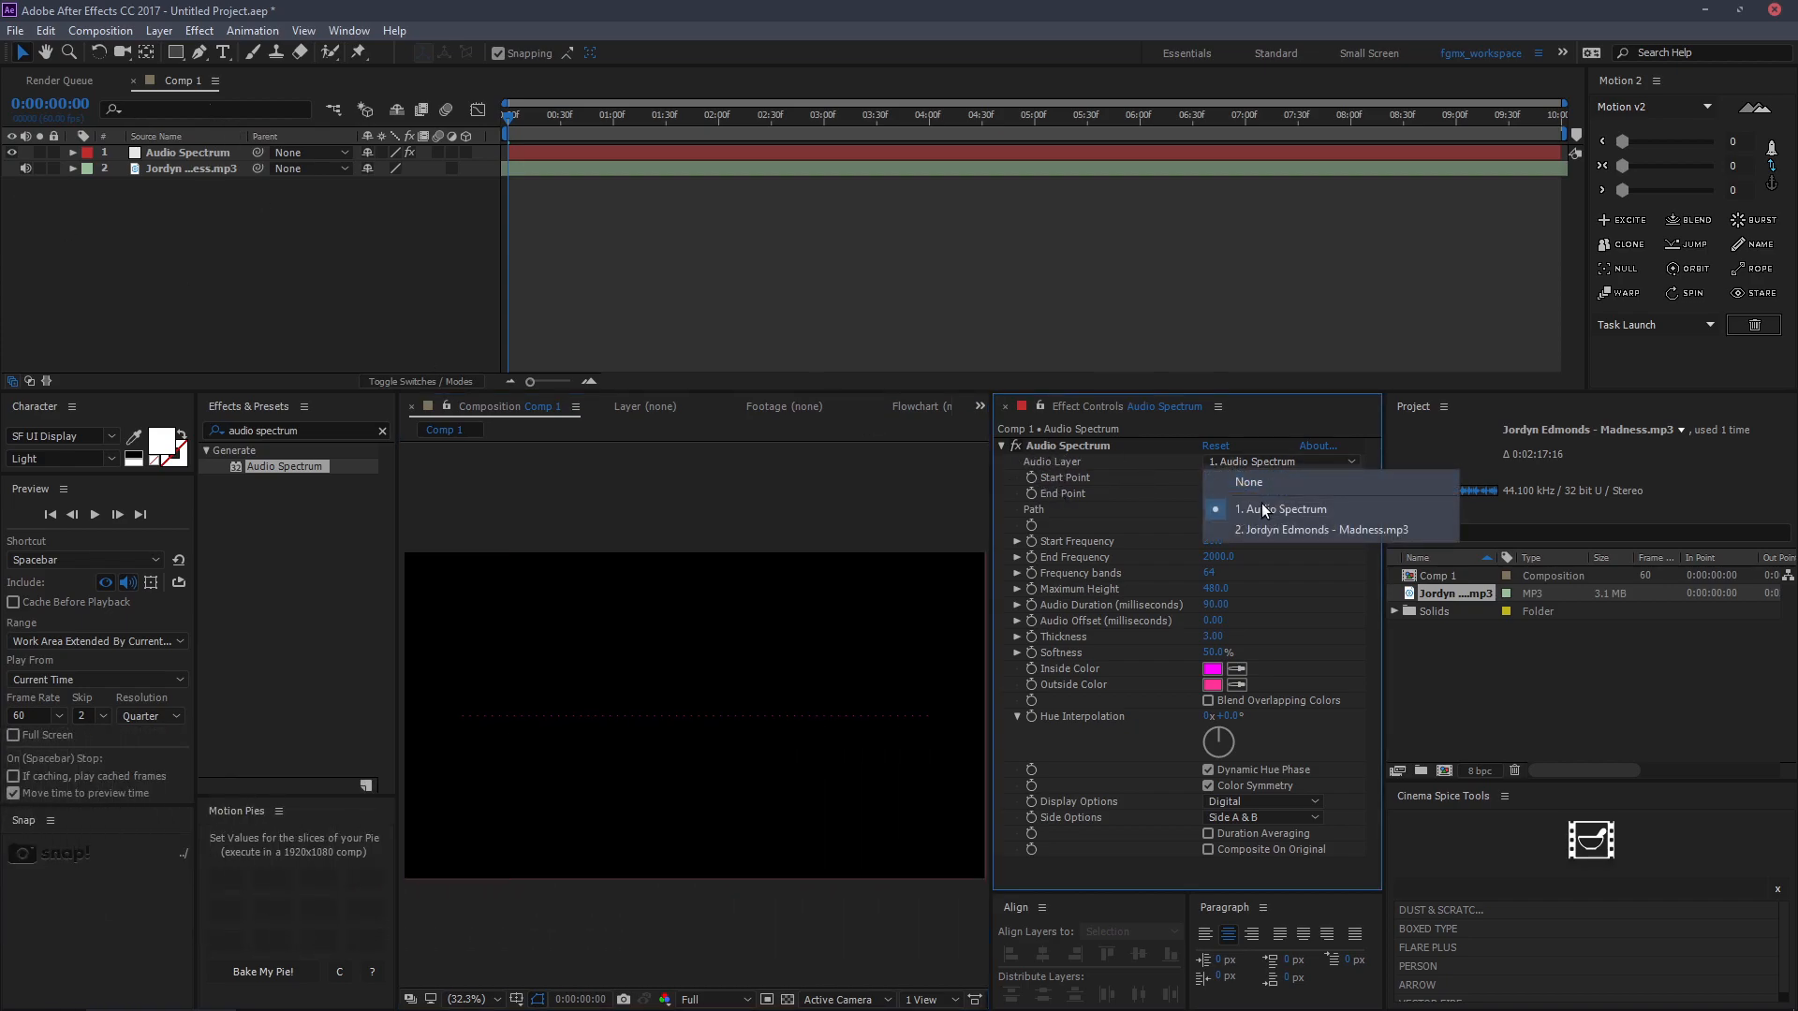
{"action": "left_click", "coordinate": [1292, 528]}
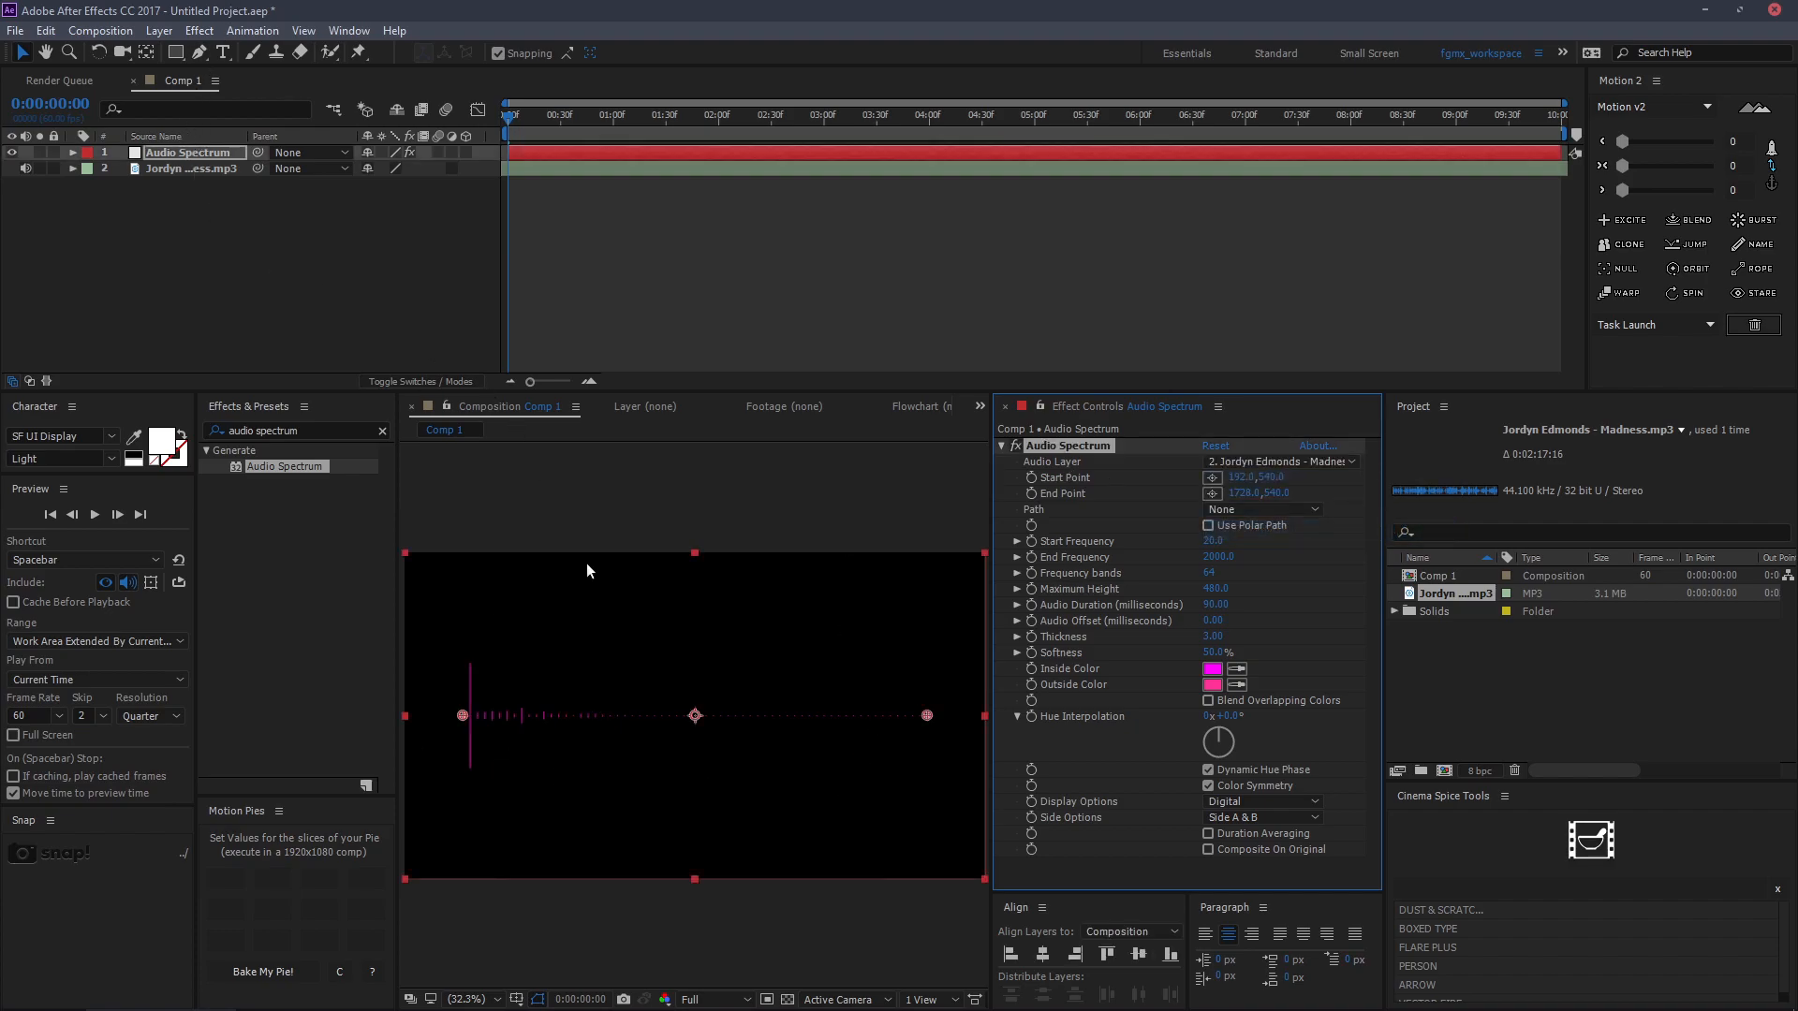
{"action": "left_click", "coordinate": [689, 289]}
{"action": "key", "text": "space"}
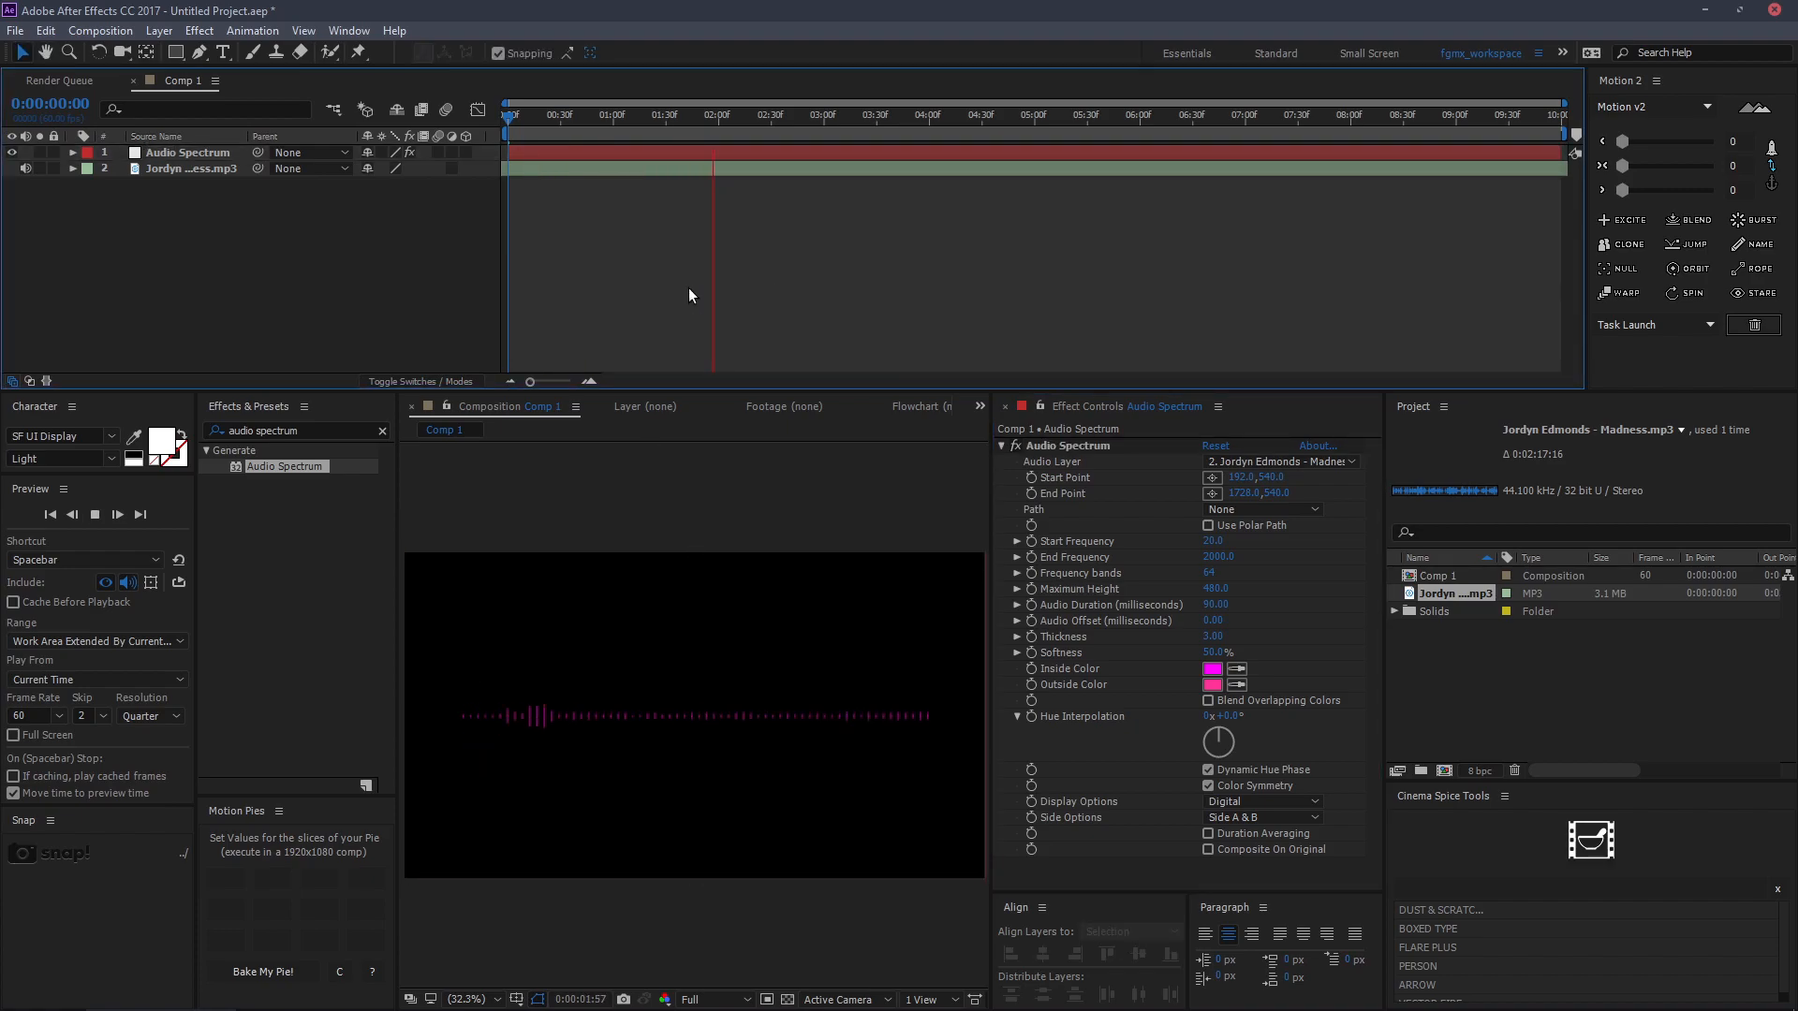
{"action": "key", "text": "space"}
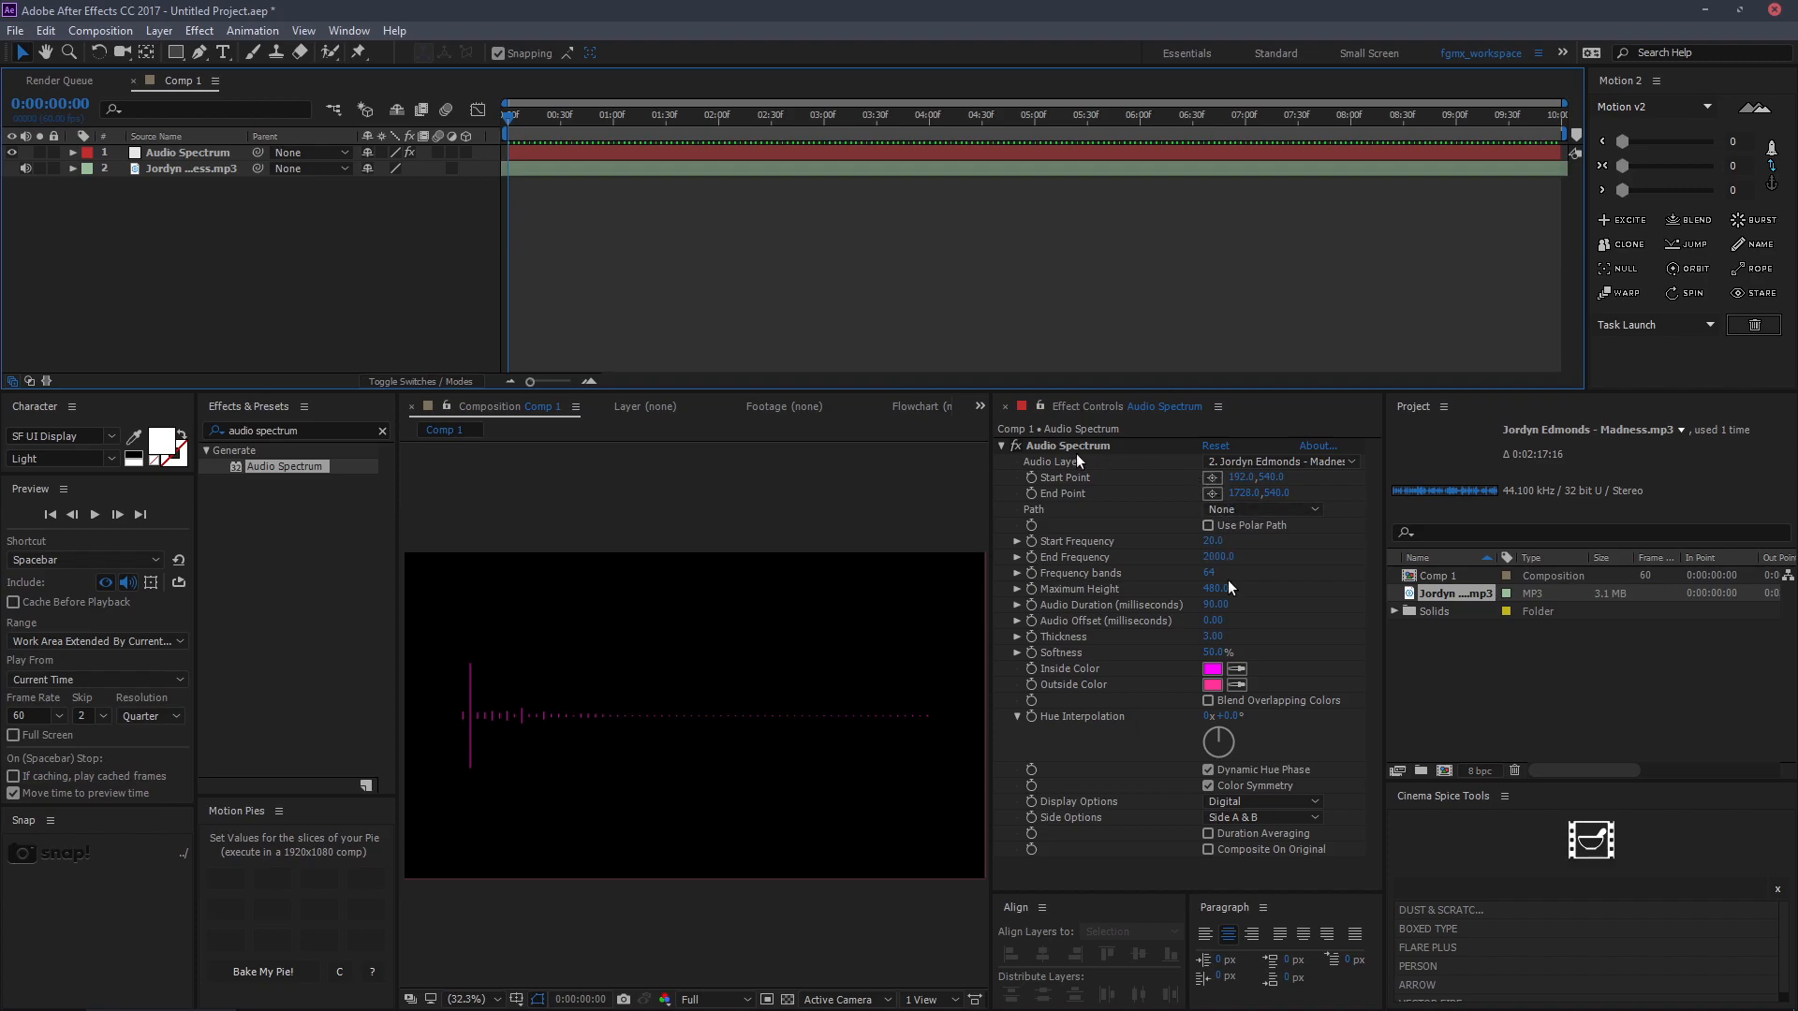
Stretch the spectrum across the full frame by setting its start point X to 0 and end point X to 1920.
{"action": "left_click", "coordinate": [1068, 479]}
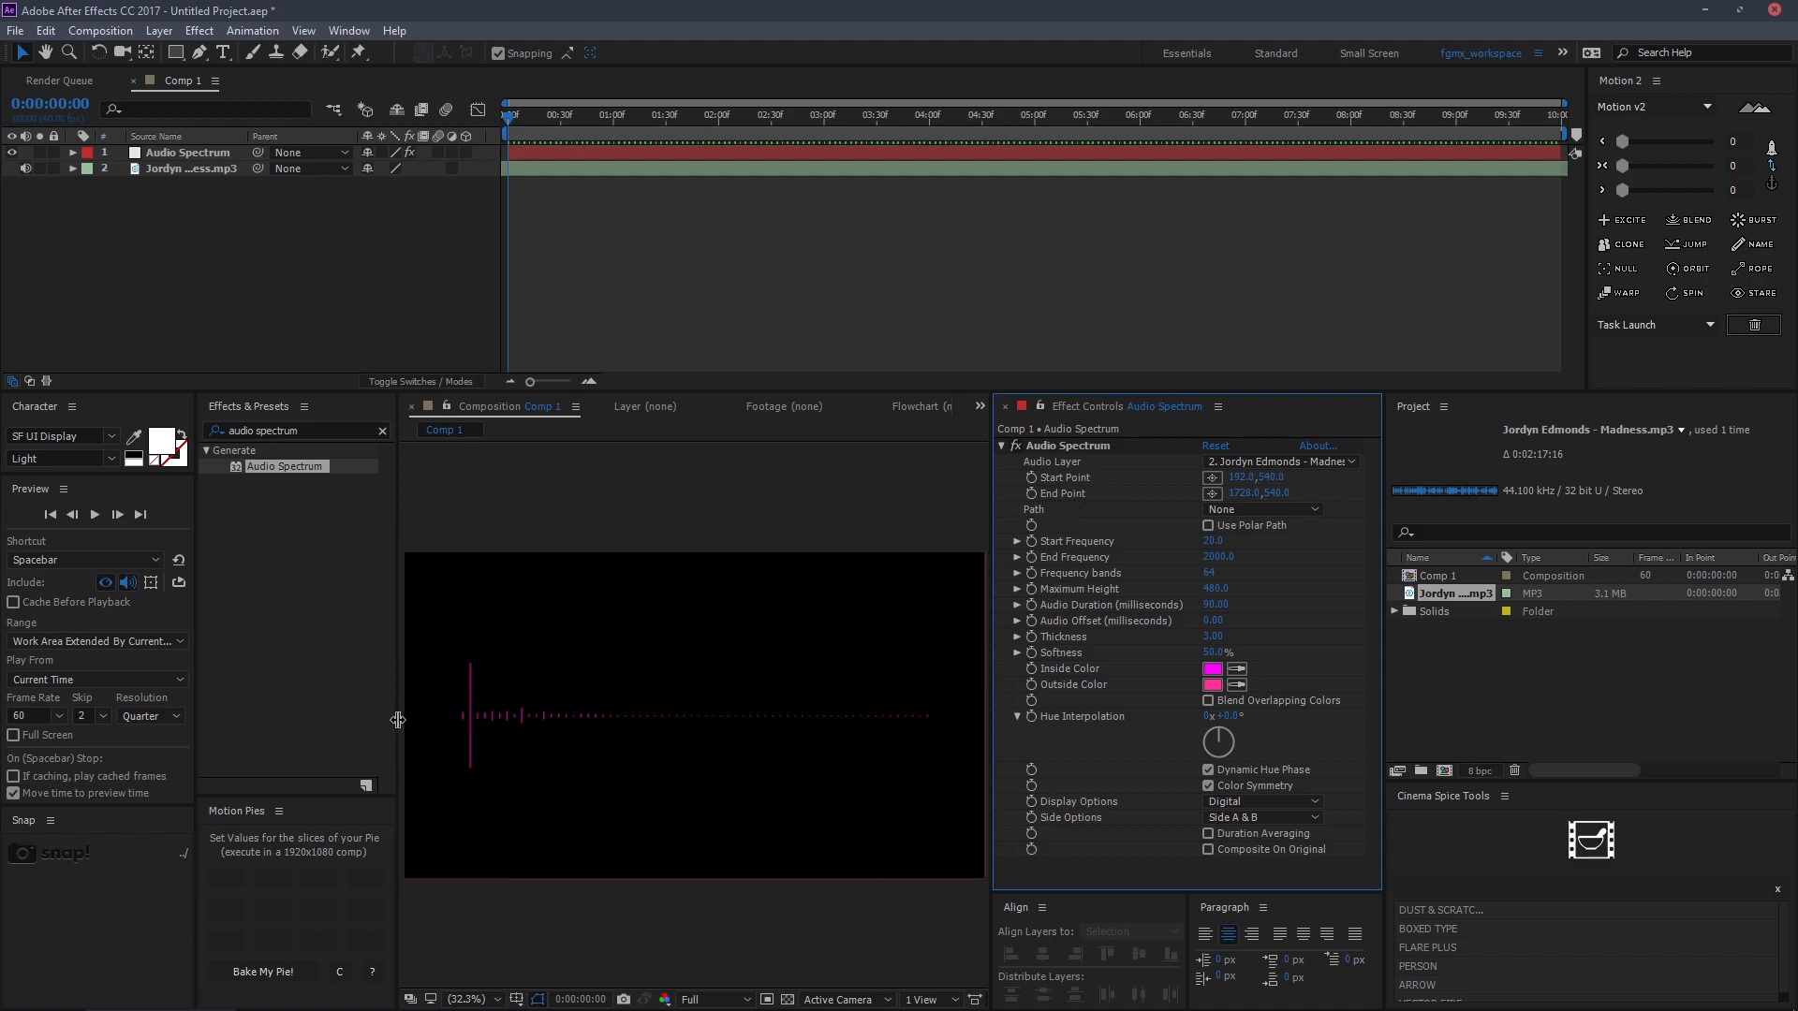
{"action": "left_click", "coordinate": [1244, 483]}
{"action": "type", "text": "0"}
{"action": "key", "text": "Return"}
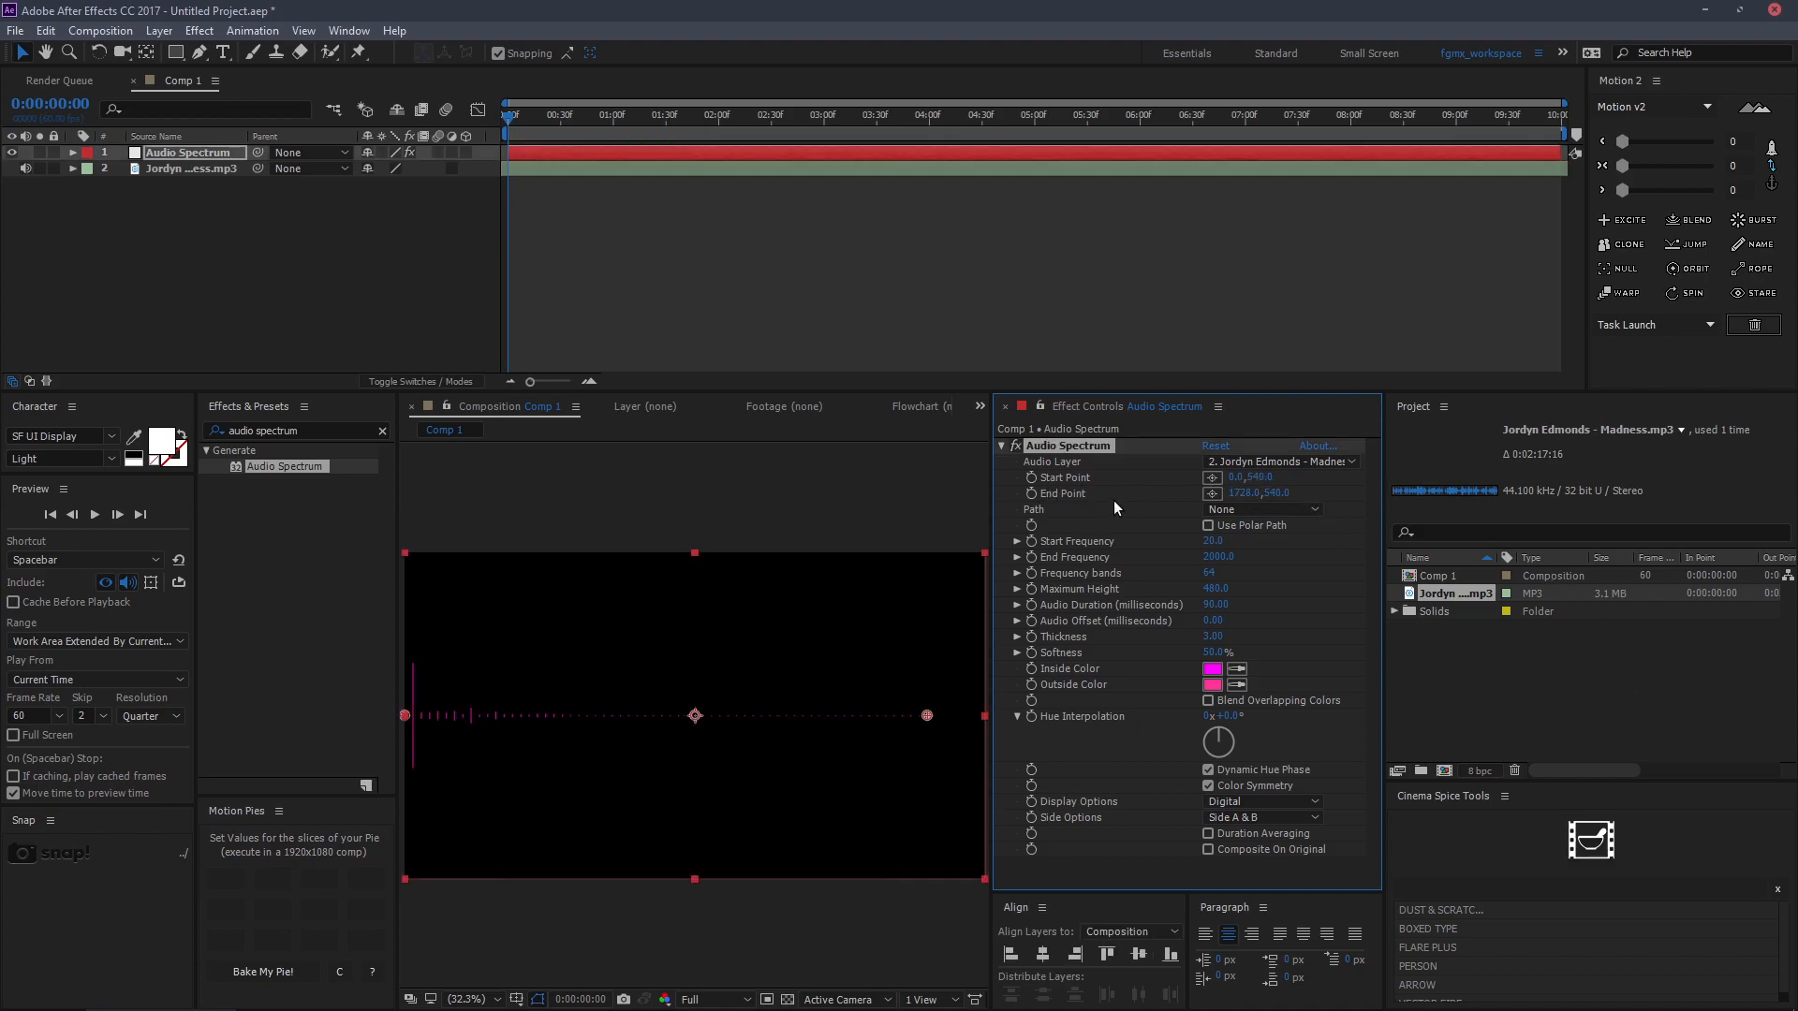
{"action": "left_click", "coordinate": [1246, 494]}
{"action": "type", "text": "1920"}
{"action": "key", "text": "Return"}
Set the spectrum's frequency bands to 100 and maximum height to 2500, and preview the result.
{"action": "left_click", "coordinate": [1216, 573]}
{"action": "type", "text": "100"}
{"action": "left_click", "coordinate": [1332, 717]}
{"action": "left_click", "coordinate": [1215, 589]}
{"action": "type", "text": "2500"}
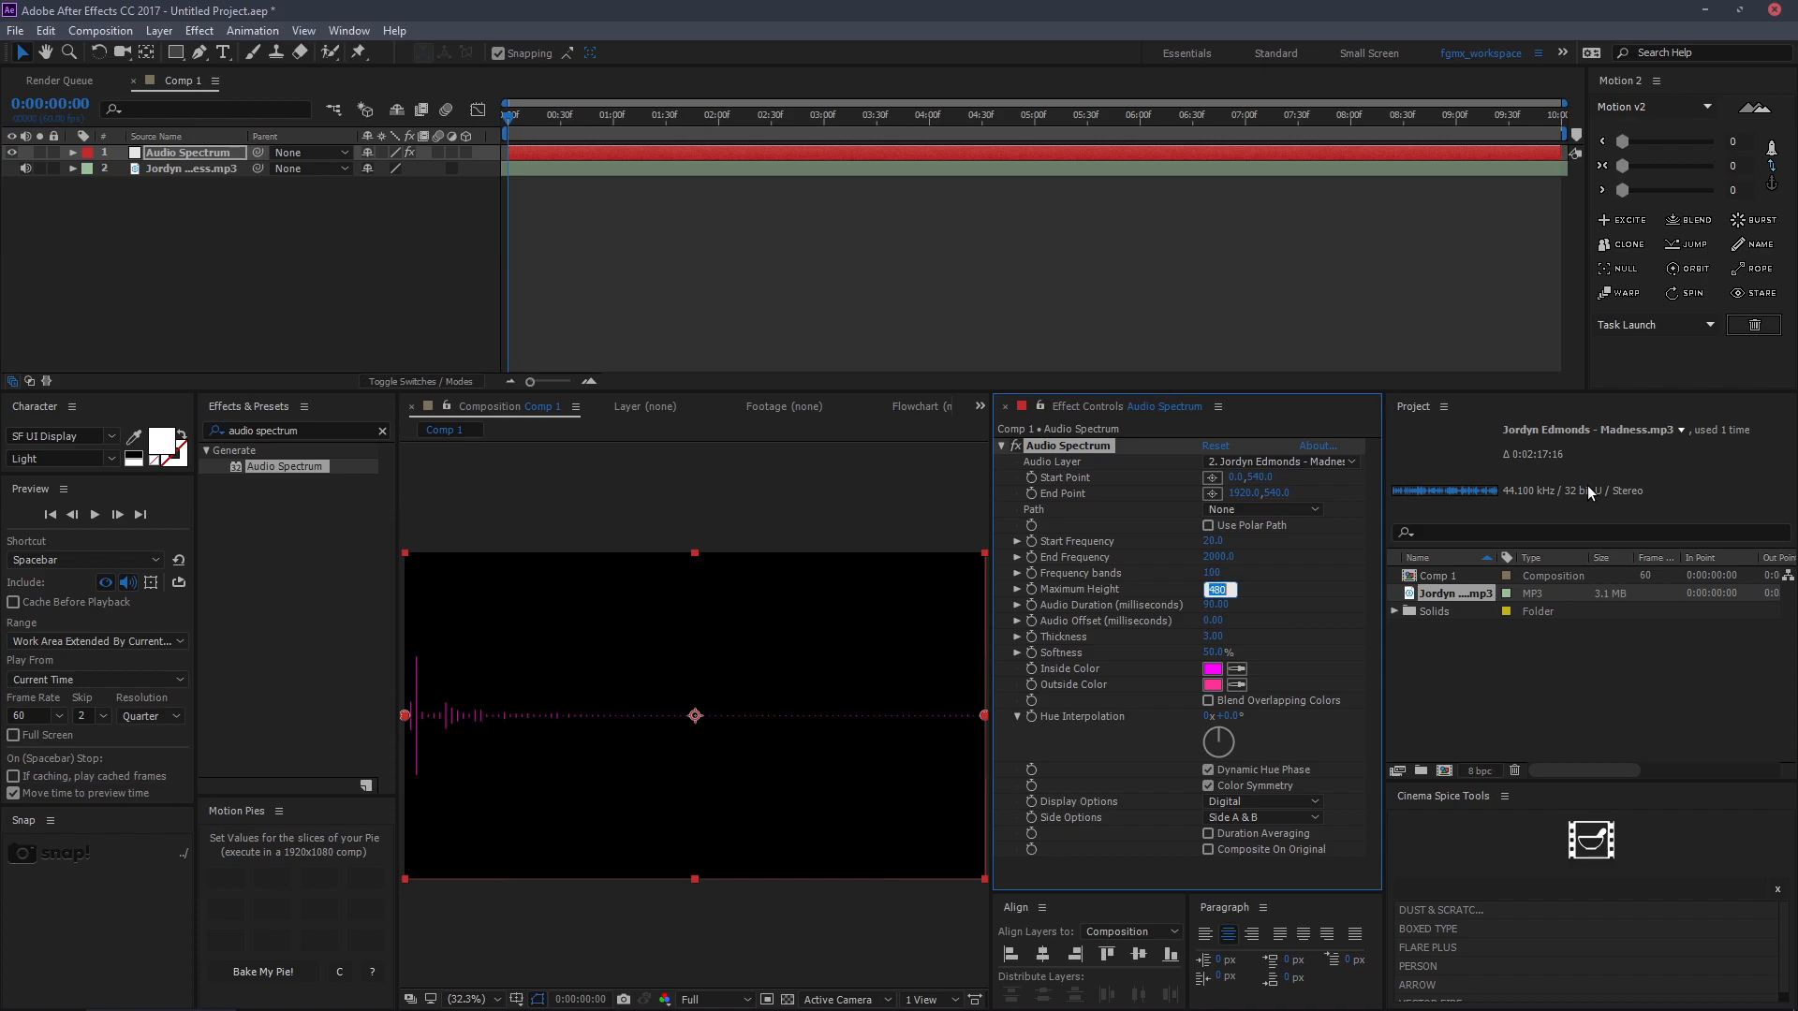
{"action": "key", "text": "Return"}
{"action": "left_click", "coordinate": [601, 317]}
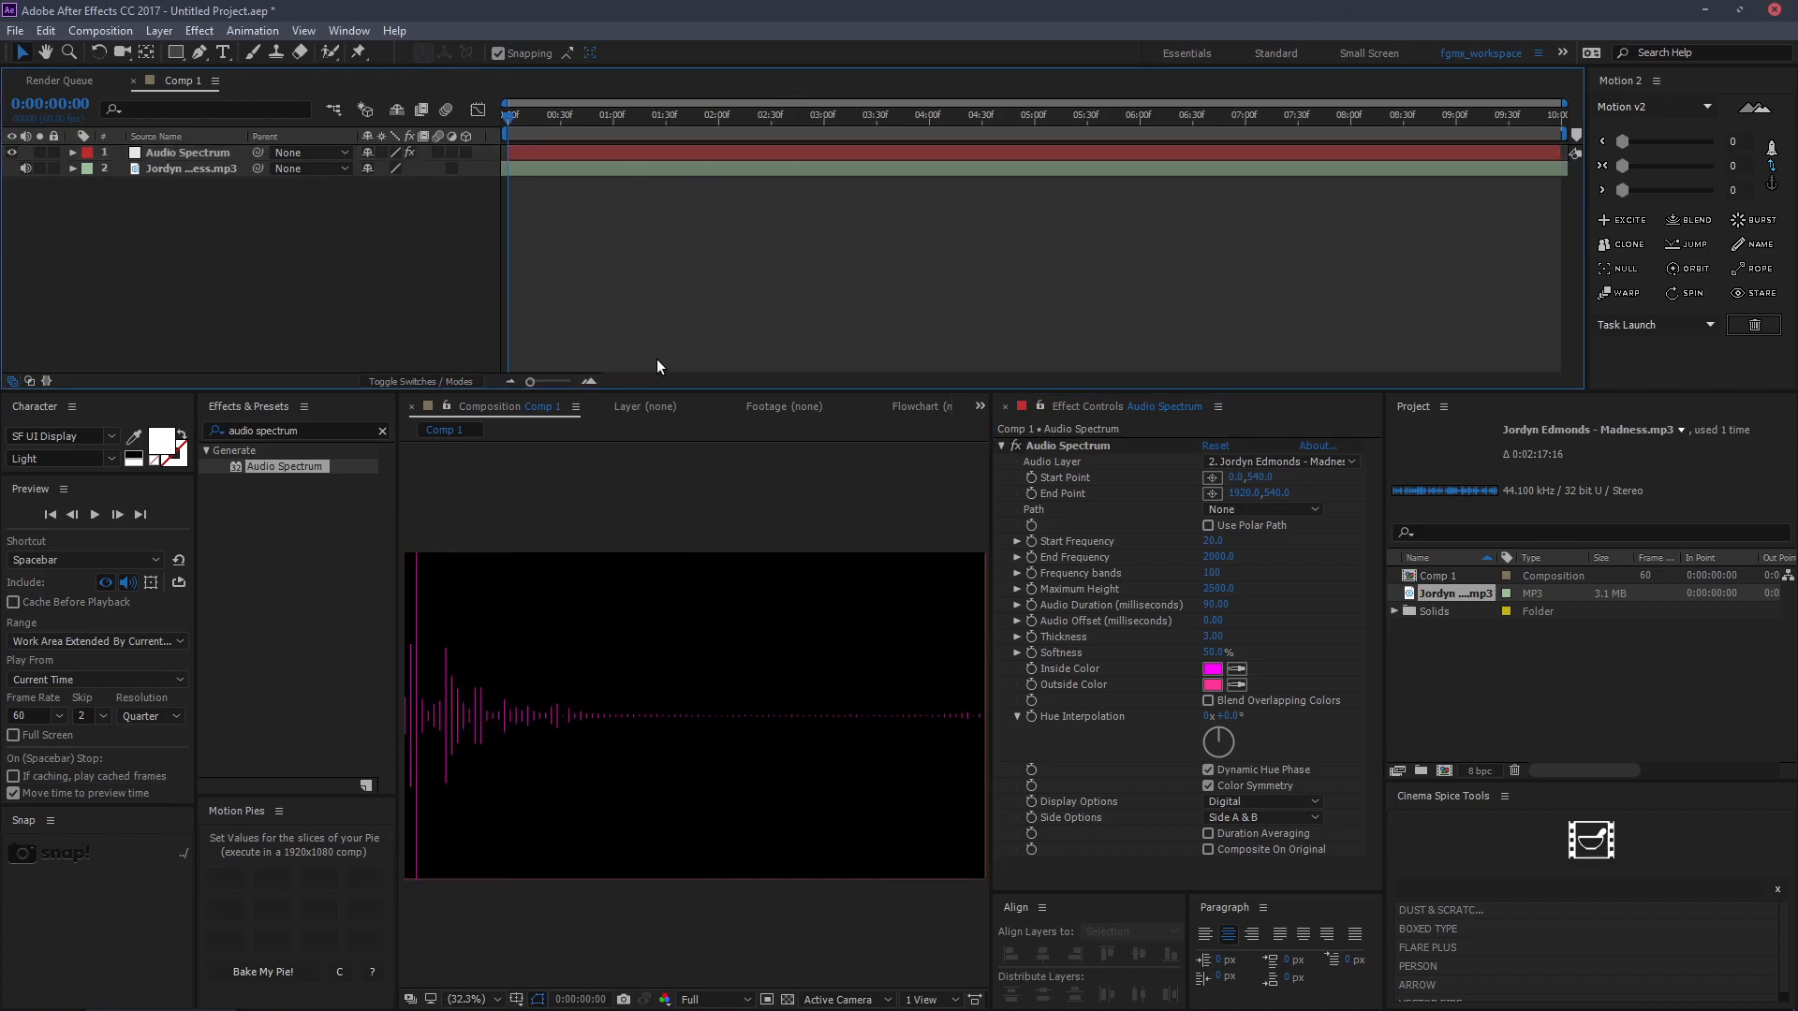
{"action": "key", "text": "space"}
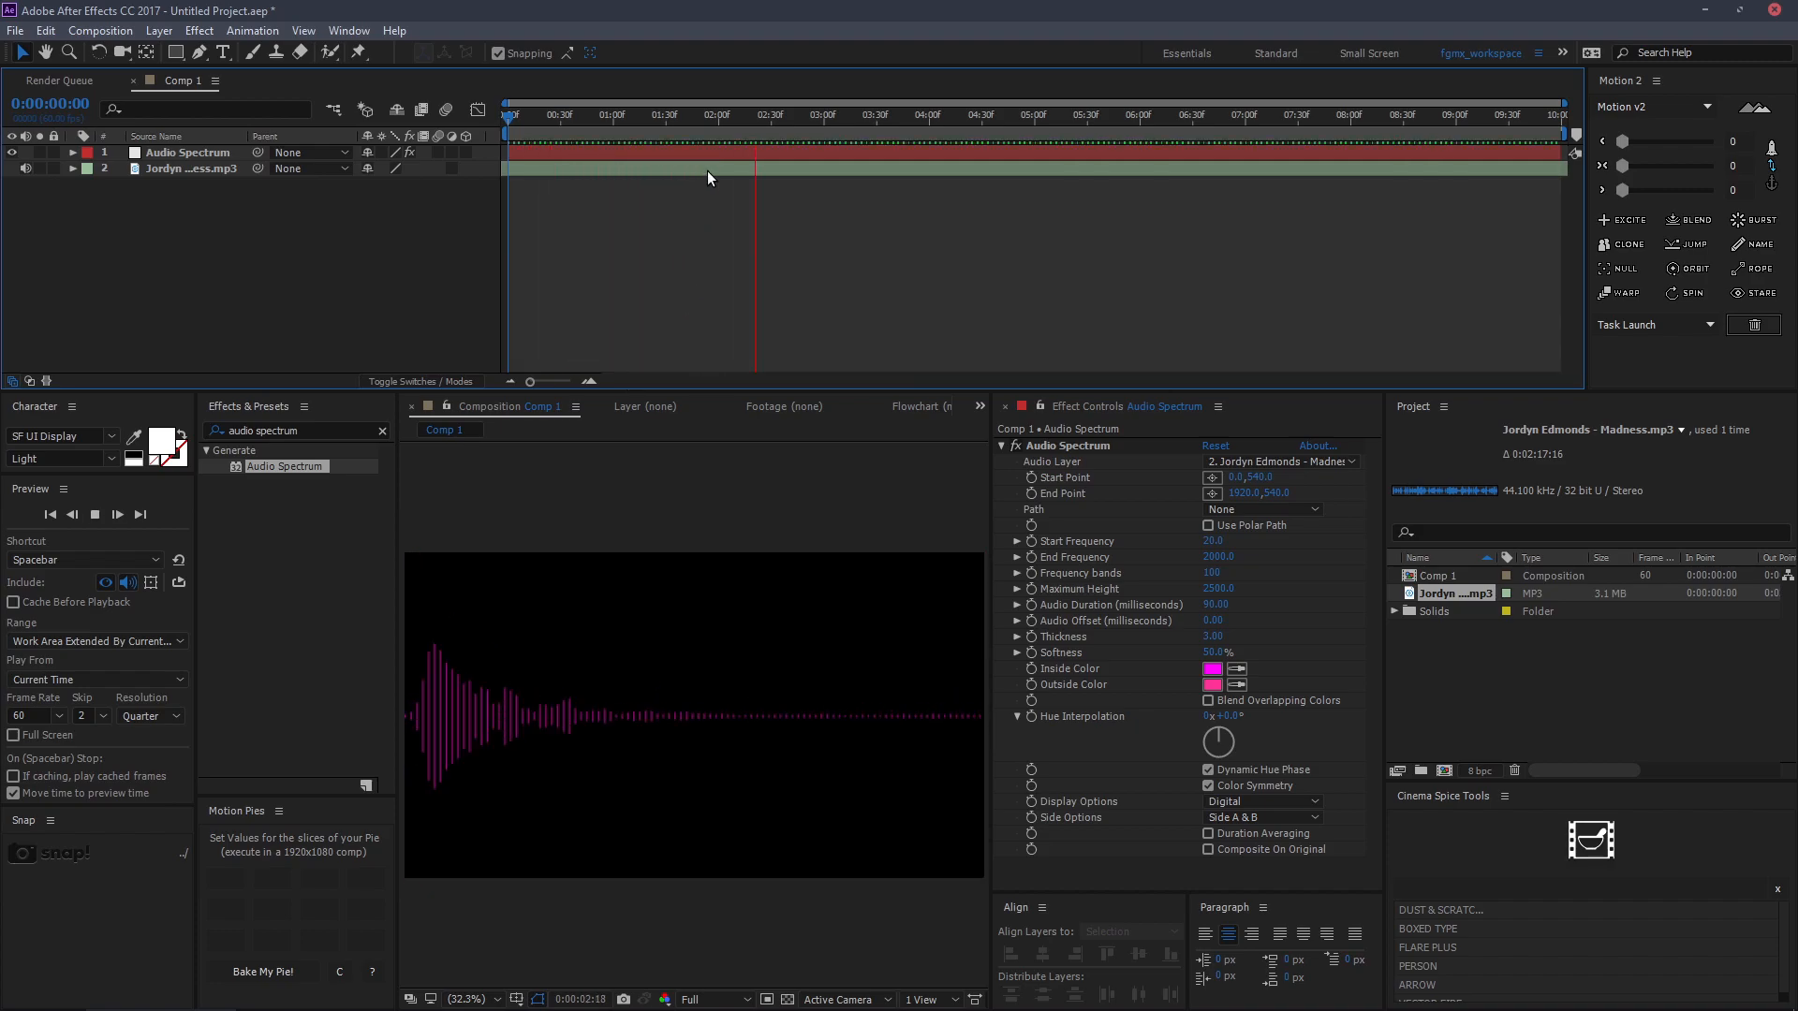
{"action": "key", "text": "space"}
{"action": "left_click", "coordinate": [496, 819]}
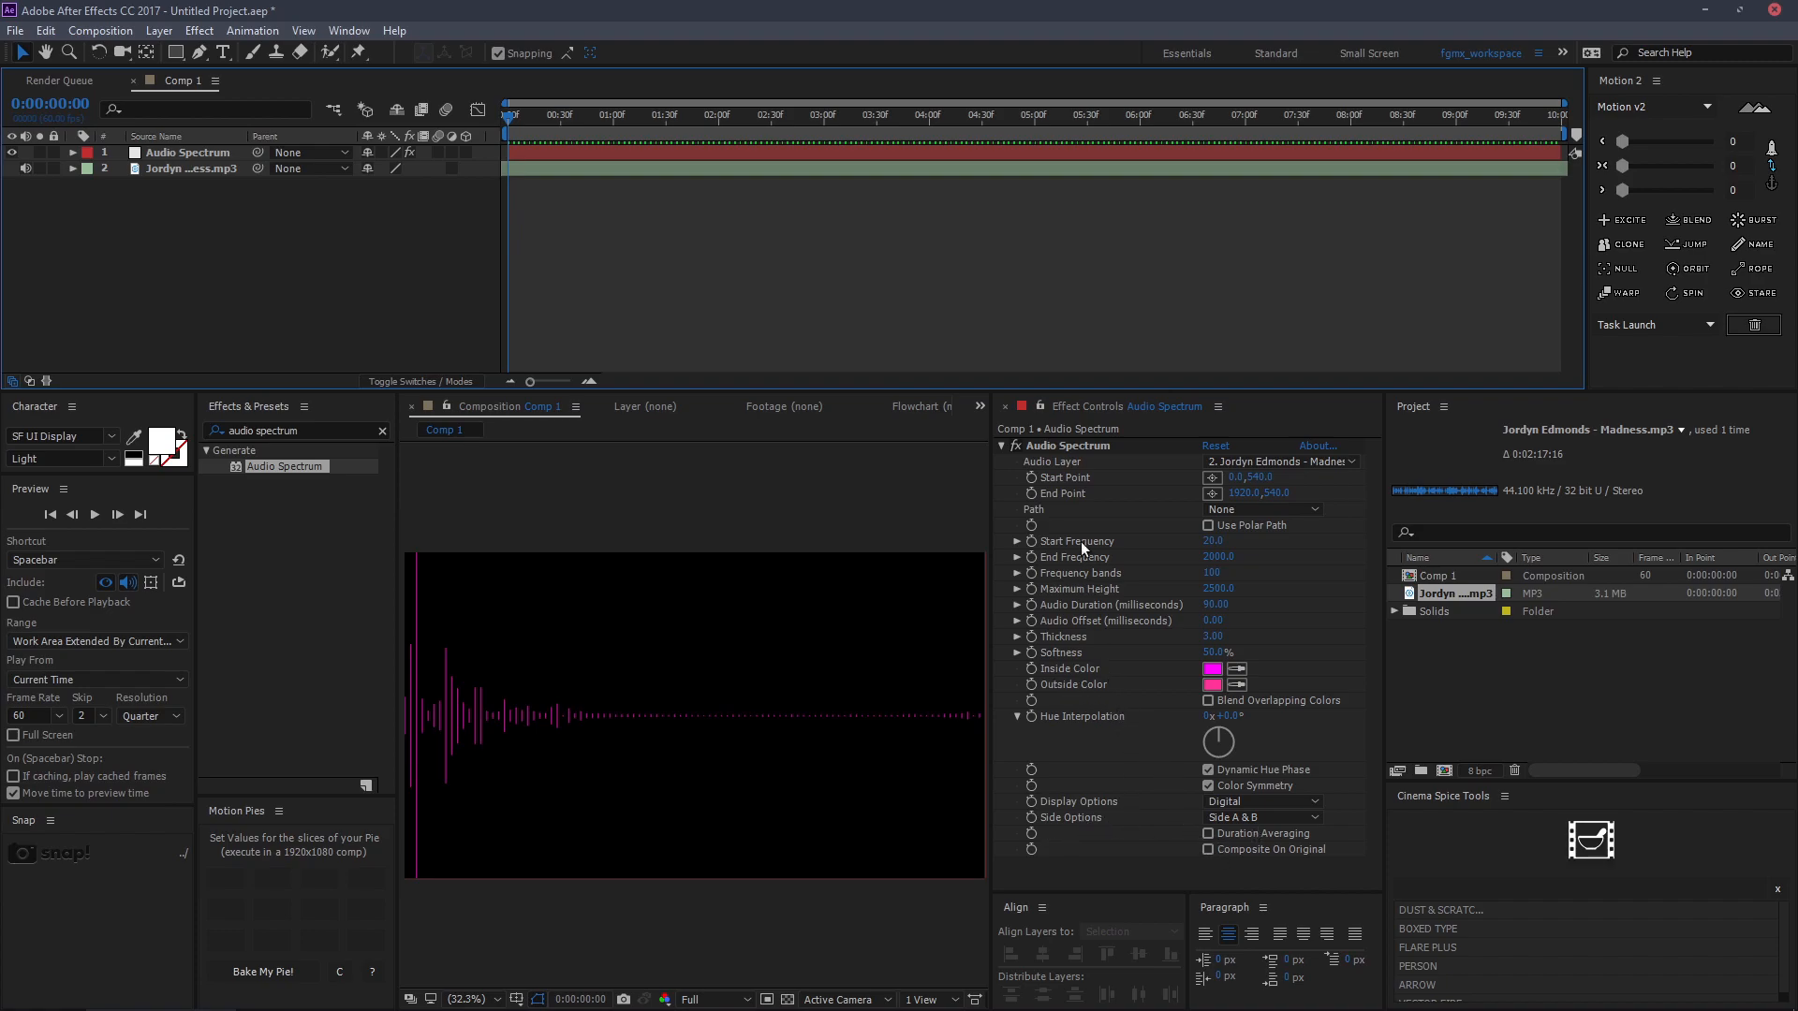
Find the Polar Coordinates effect and apply it to the Audio Spectrum layer.
{"action": "left_click", "coordinate": [999, 445]}
{"action": "left_click", "coordinate": [192, 152]}
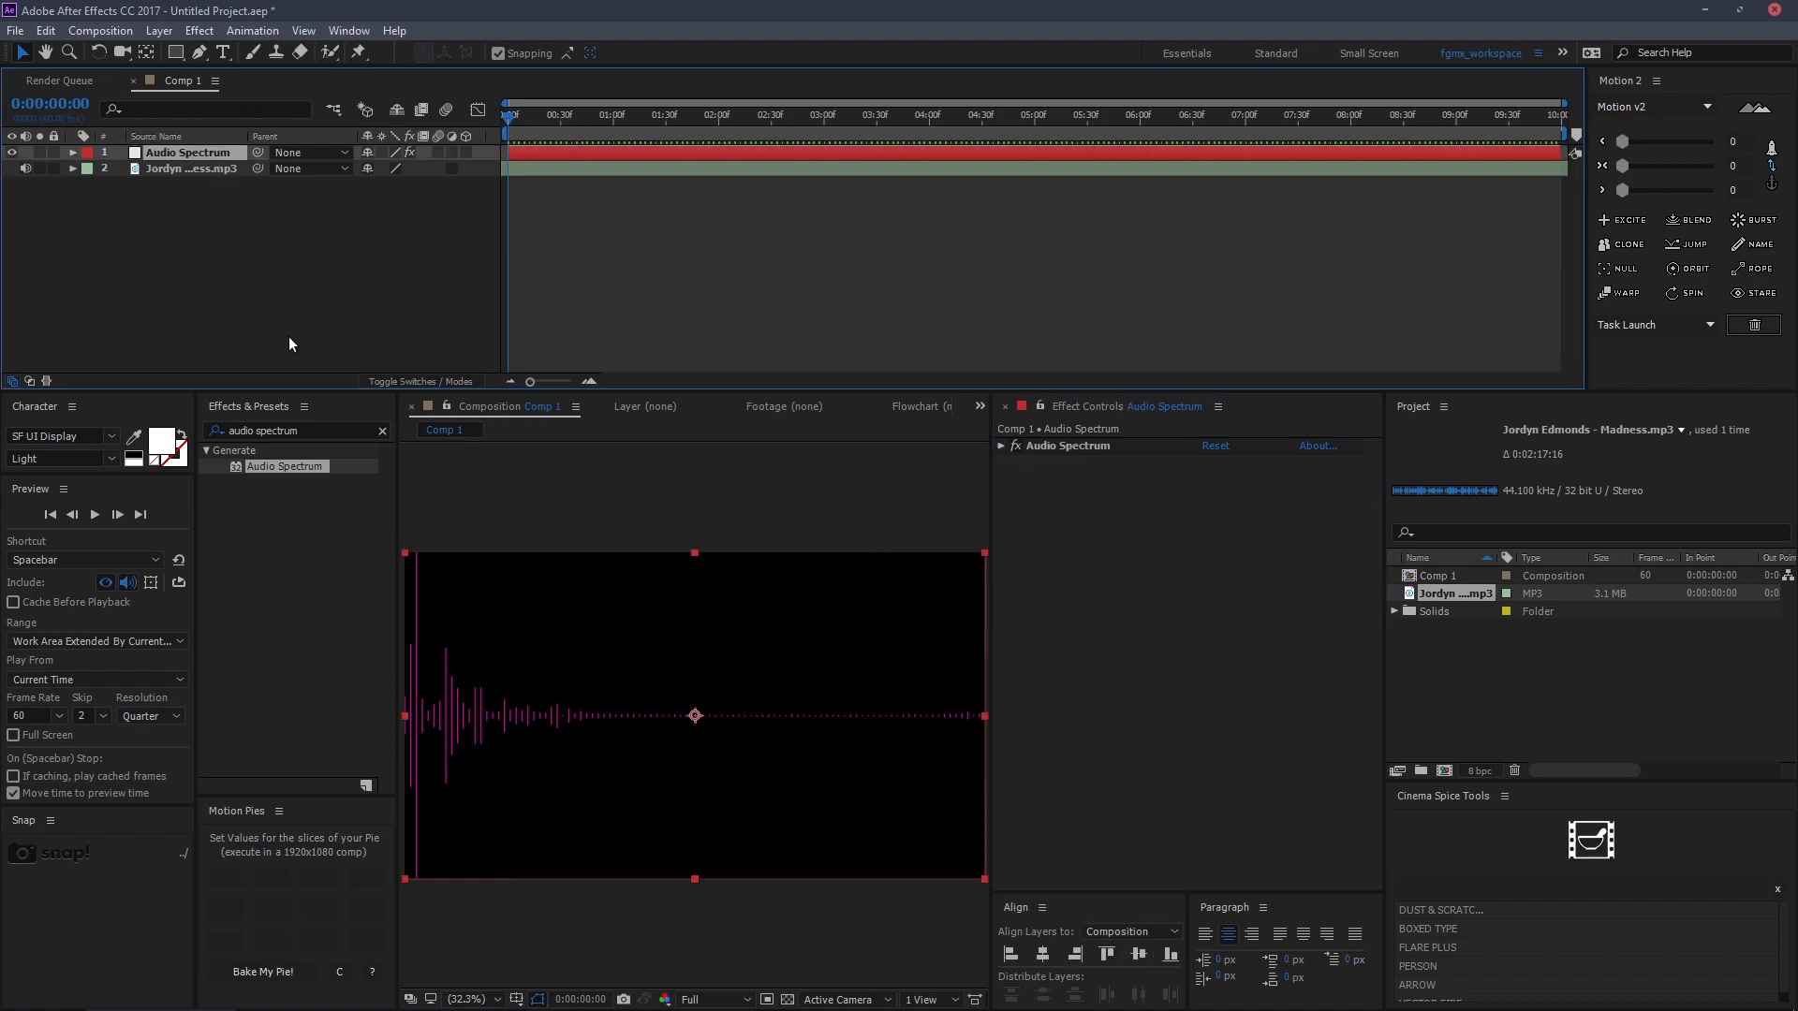
{"action": "left_click", "coordinate": [382, 431]}
{"action": "type", "text": "polar"}
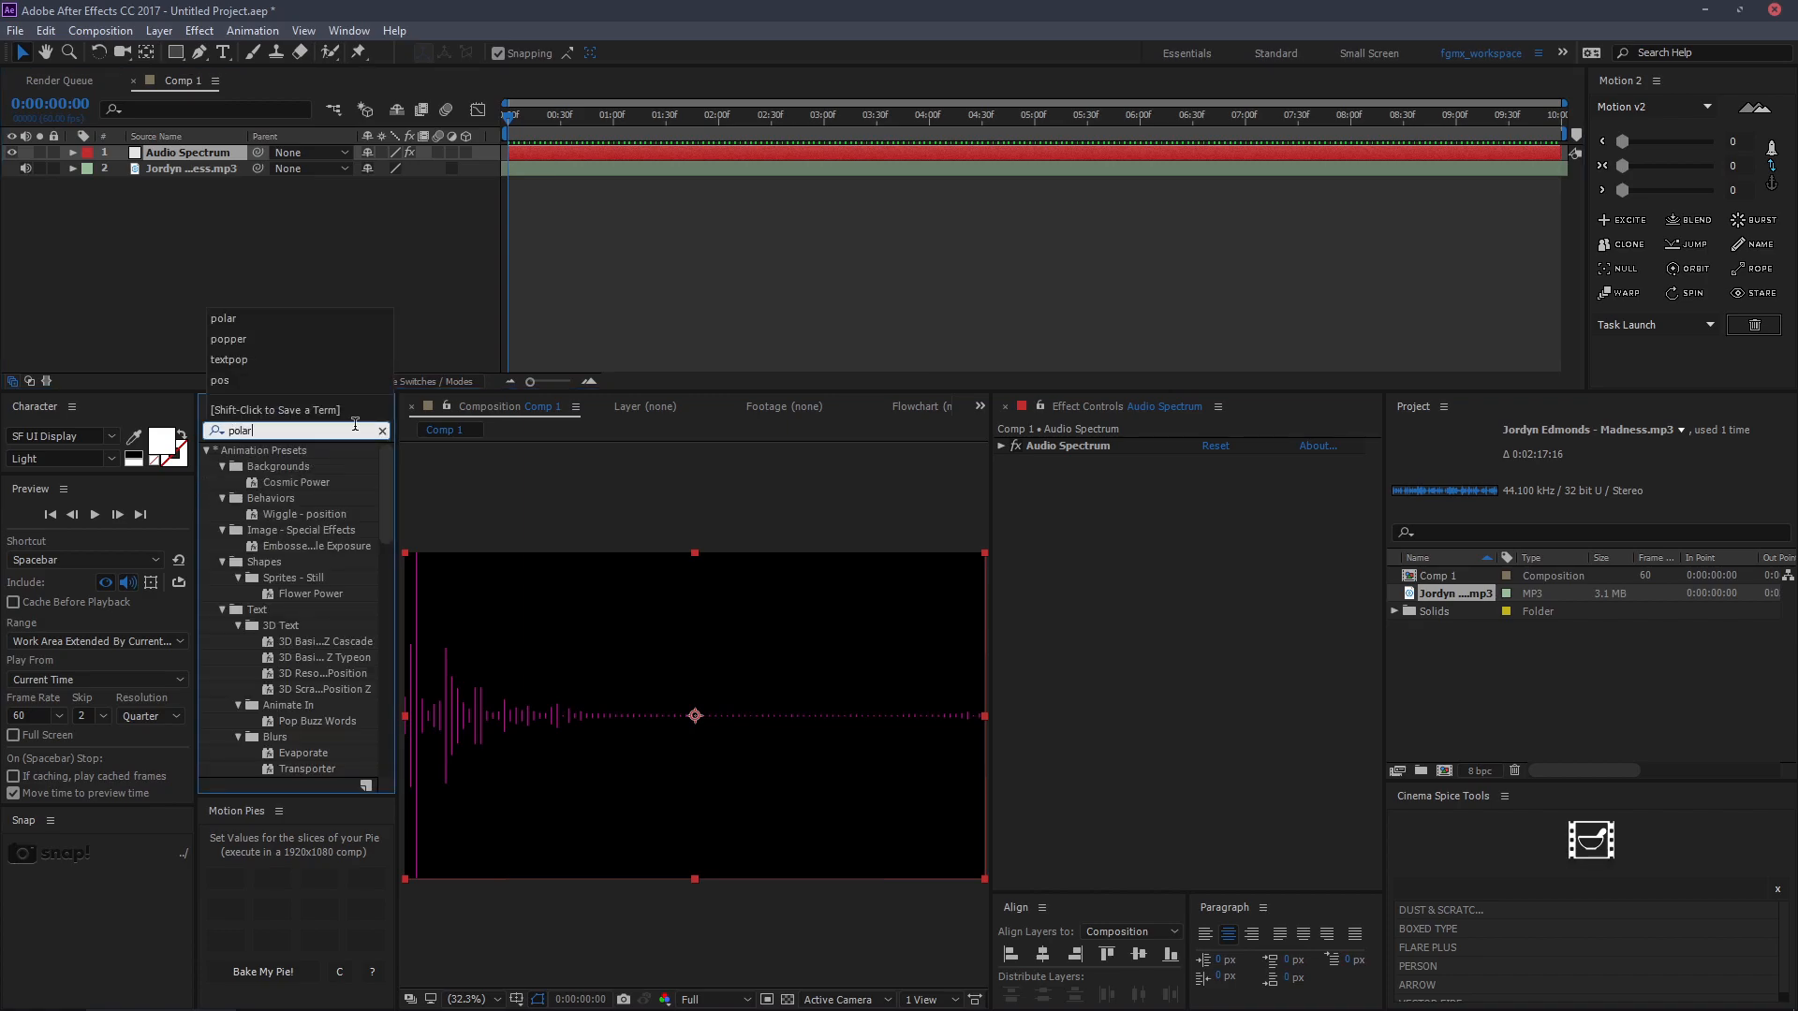
{"action": "type", "text": " coordinates"}
{"action": "left_click_drag", "start_coordinate": [285, 466], "coordinate": [199, 144]}
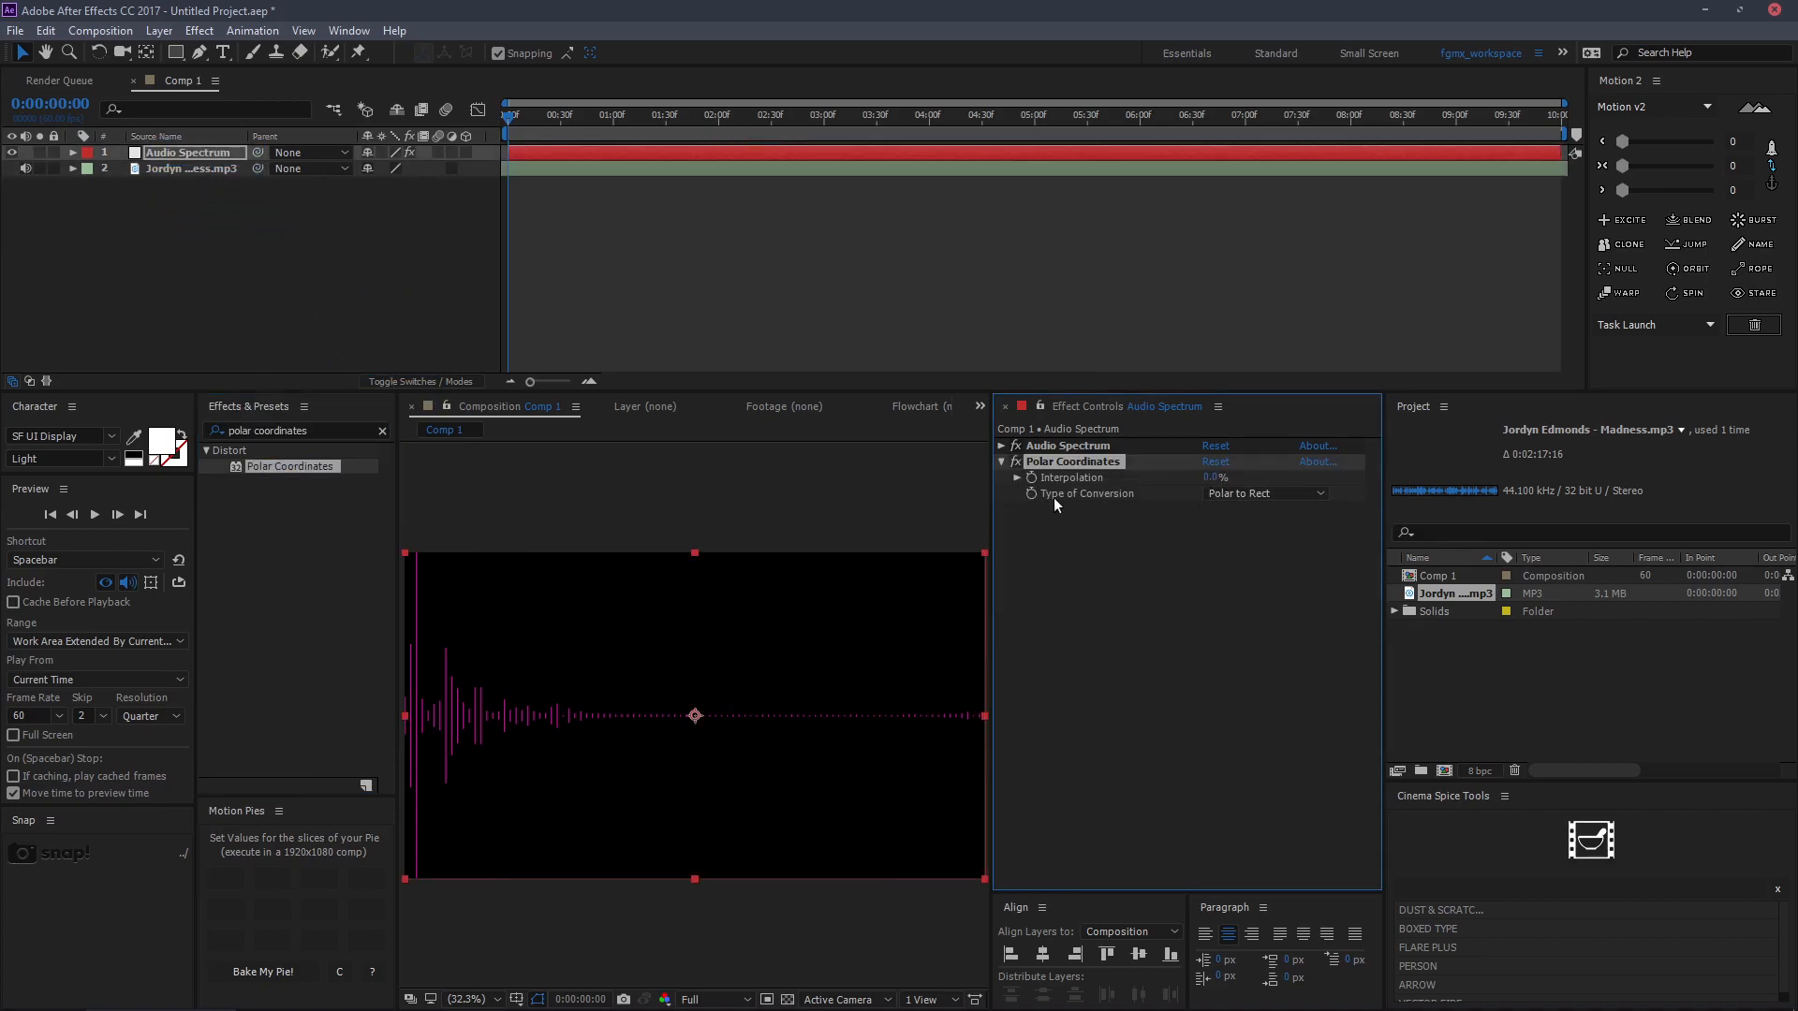
Set Polar Coordinates to Rect to Polar conversion with 100% interpolation, and preview the circular spectrum.
{"action": "left_click", "coordinate": [1261, 496]}
{"action": "left_click", "coordinate": [1278, 520]}
{"action": "left_click_drag", "start_coordinate": [1215, 479], "coordinate": [1534, 490]}
{"action": "left_click", "coordinate": [1059, 302]}
{"action": "key", "text": "space"}
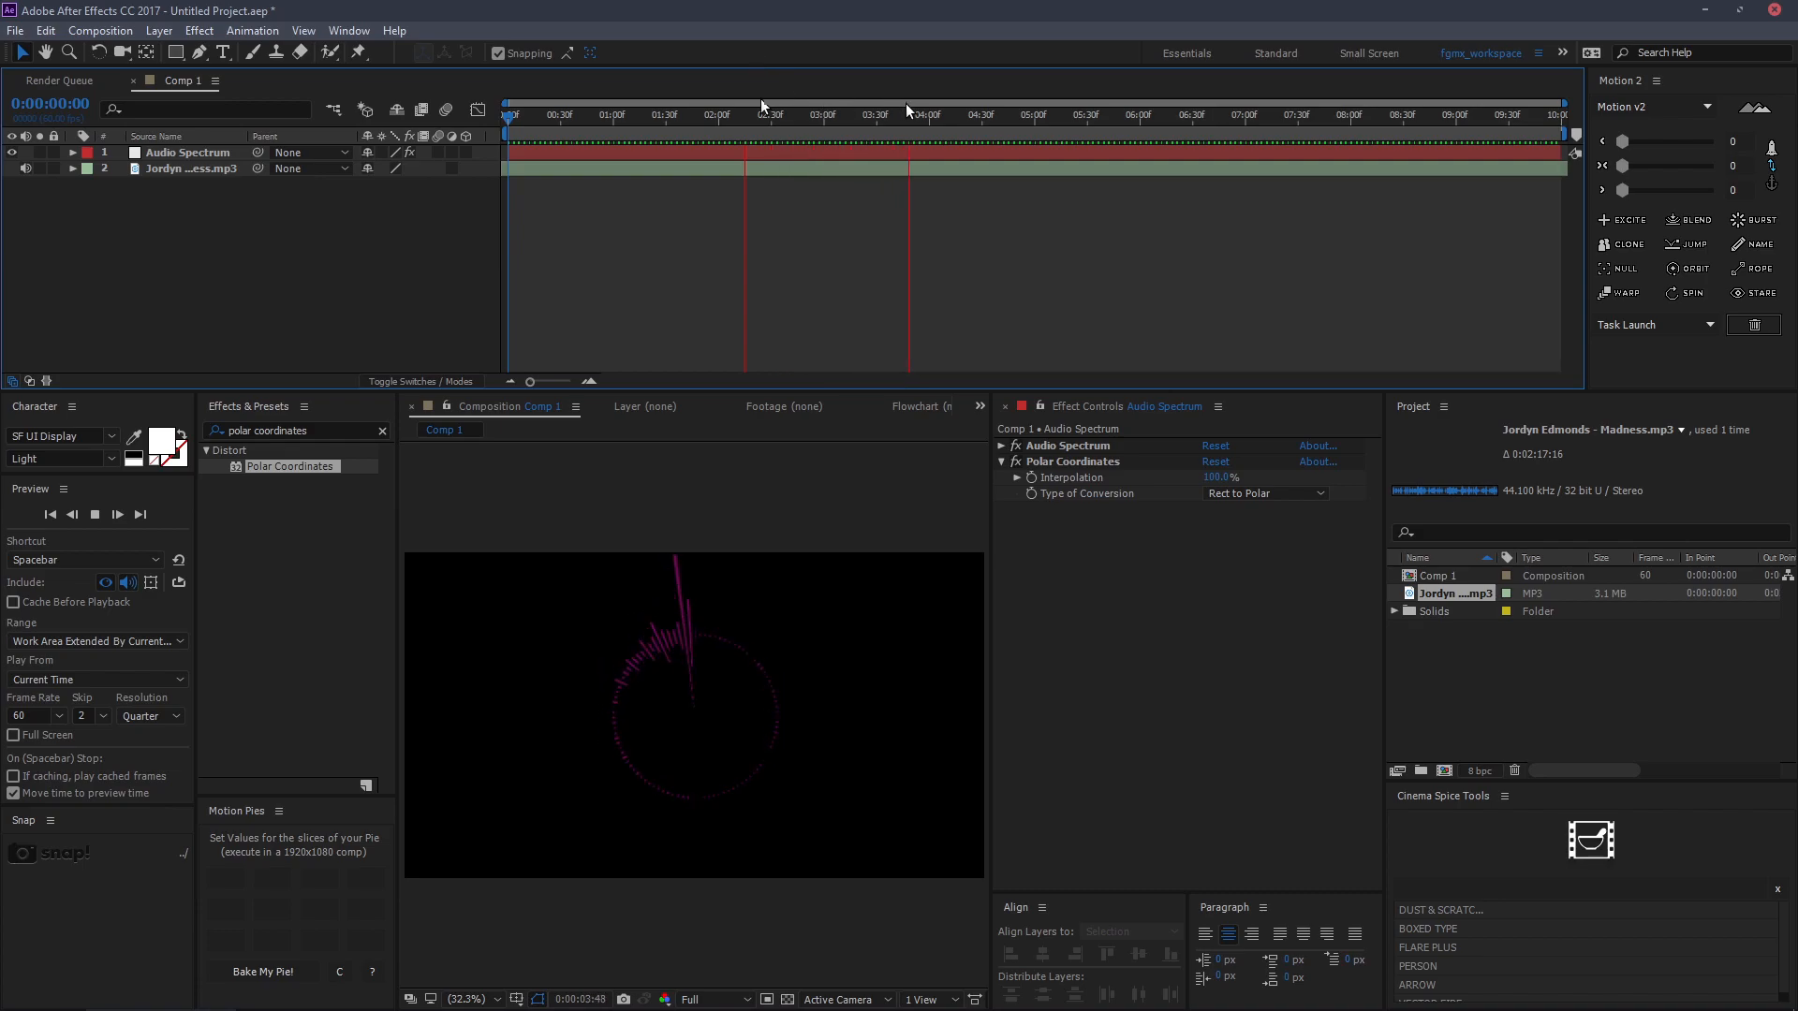
{"action": "key", "text": "space"}
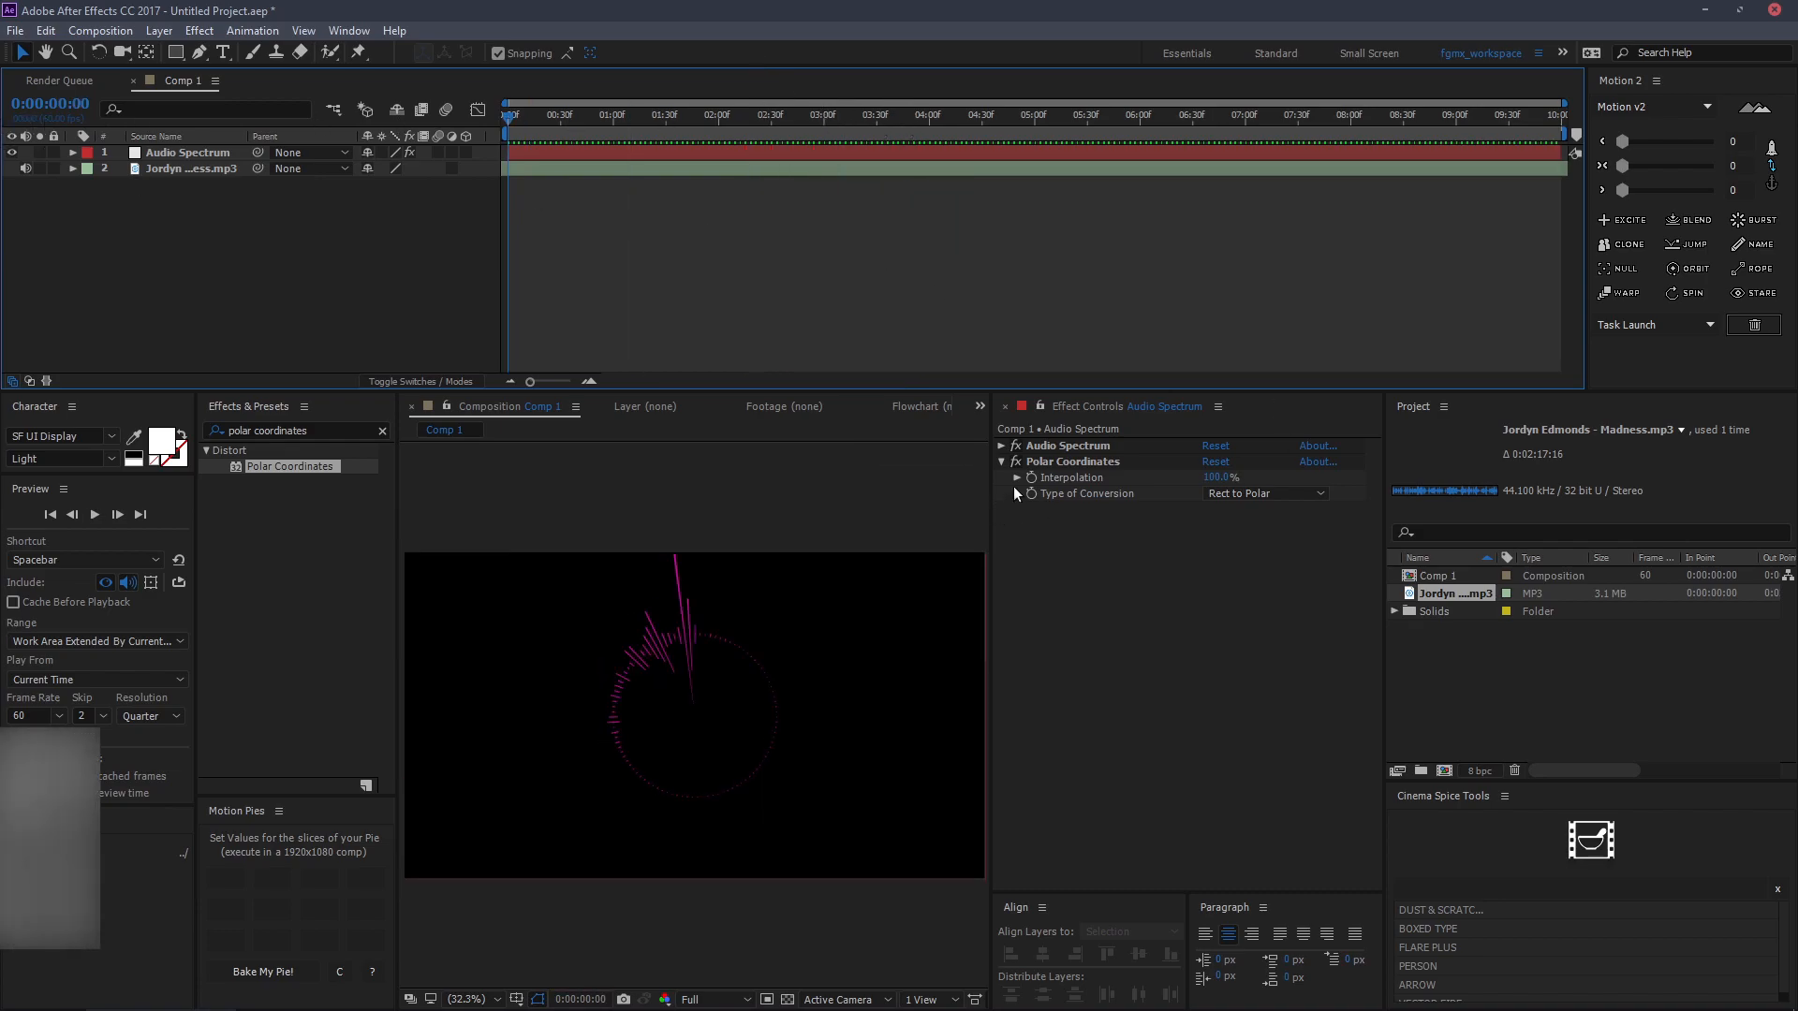
{"action": "left_click", "coordinate": [1002, 461]}
{"action": "left_click", "coordinate": [279, 274]}
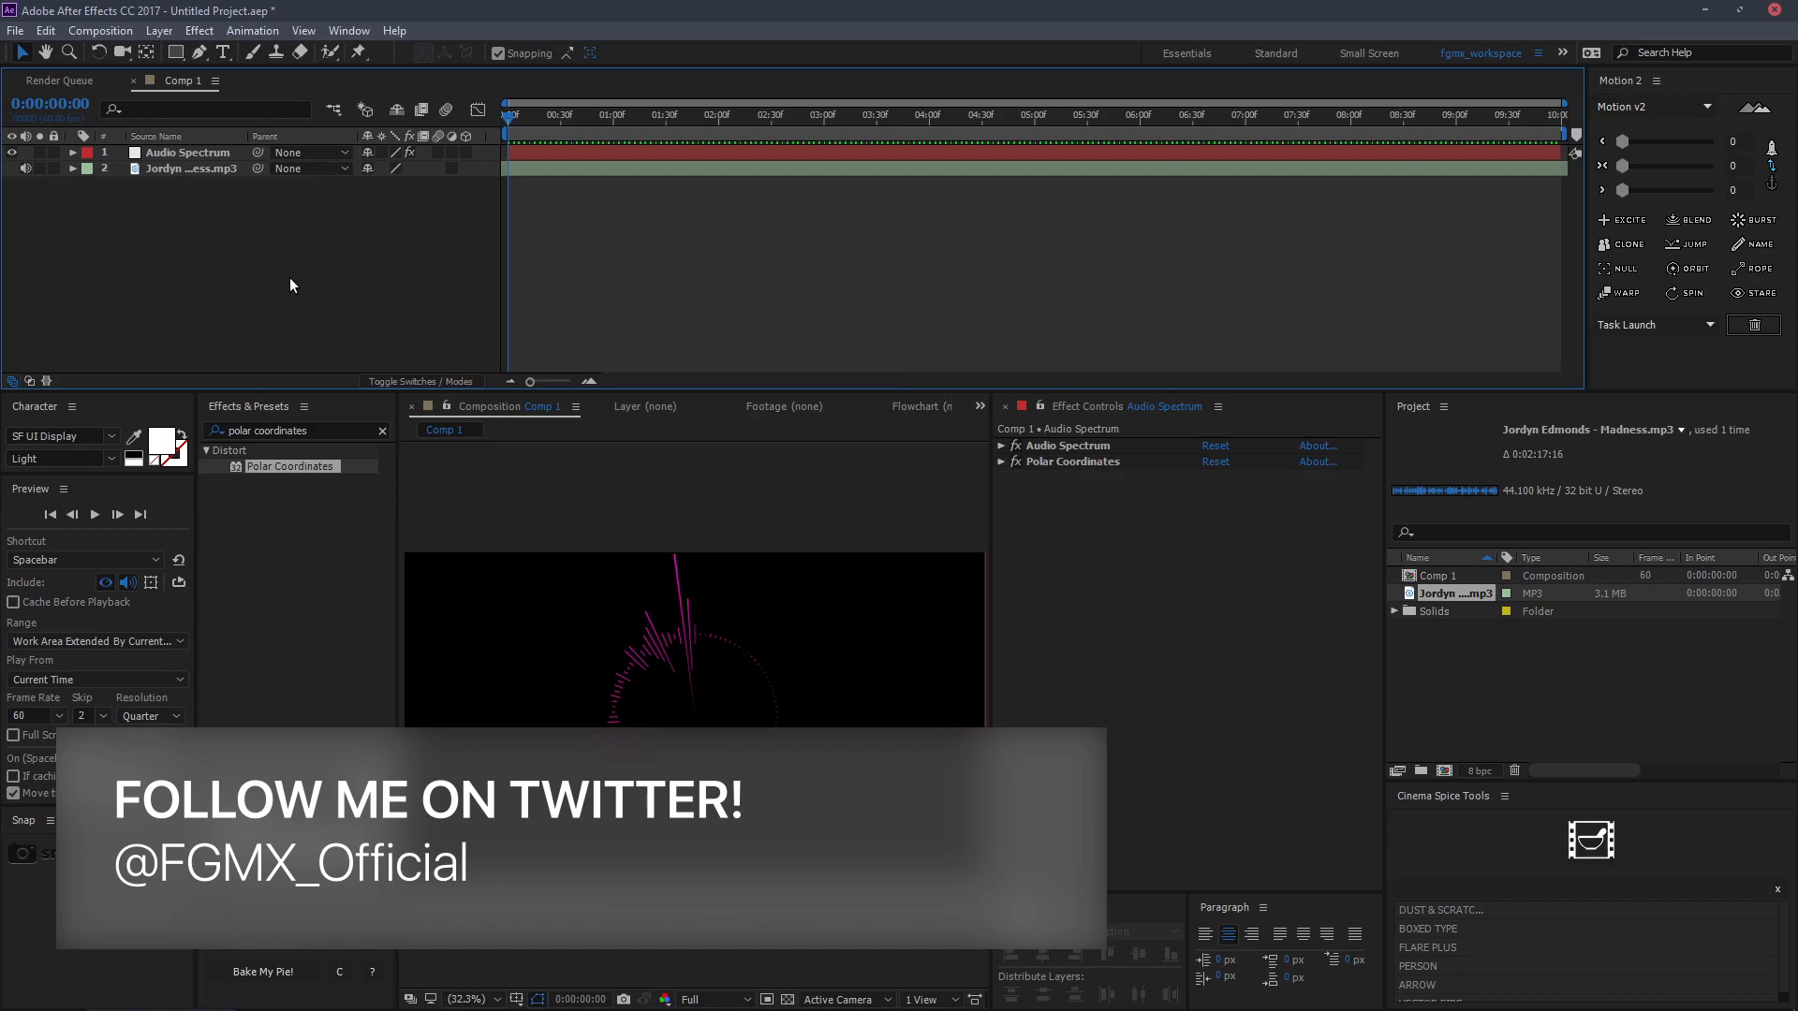
Clear the effects search and add an adjustment layer above the Audio Spectrum layer.
{"action": "left_click", "coordinate": [382, 432]}
{"action": "left_click", "coordinate": [357, 272]}
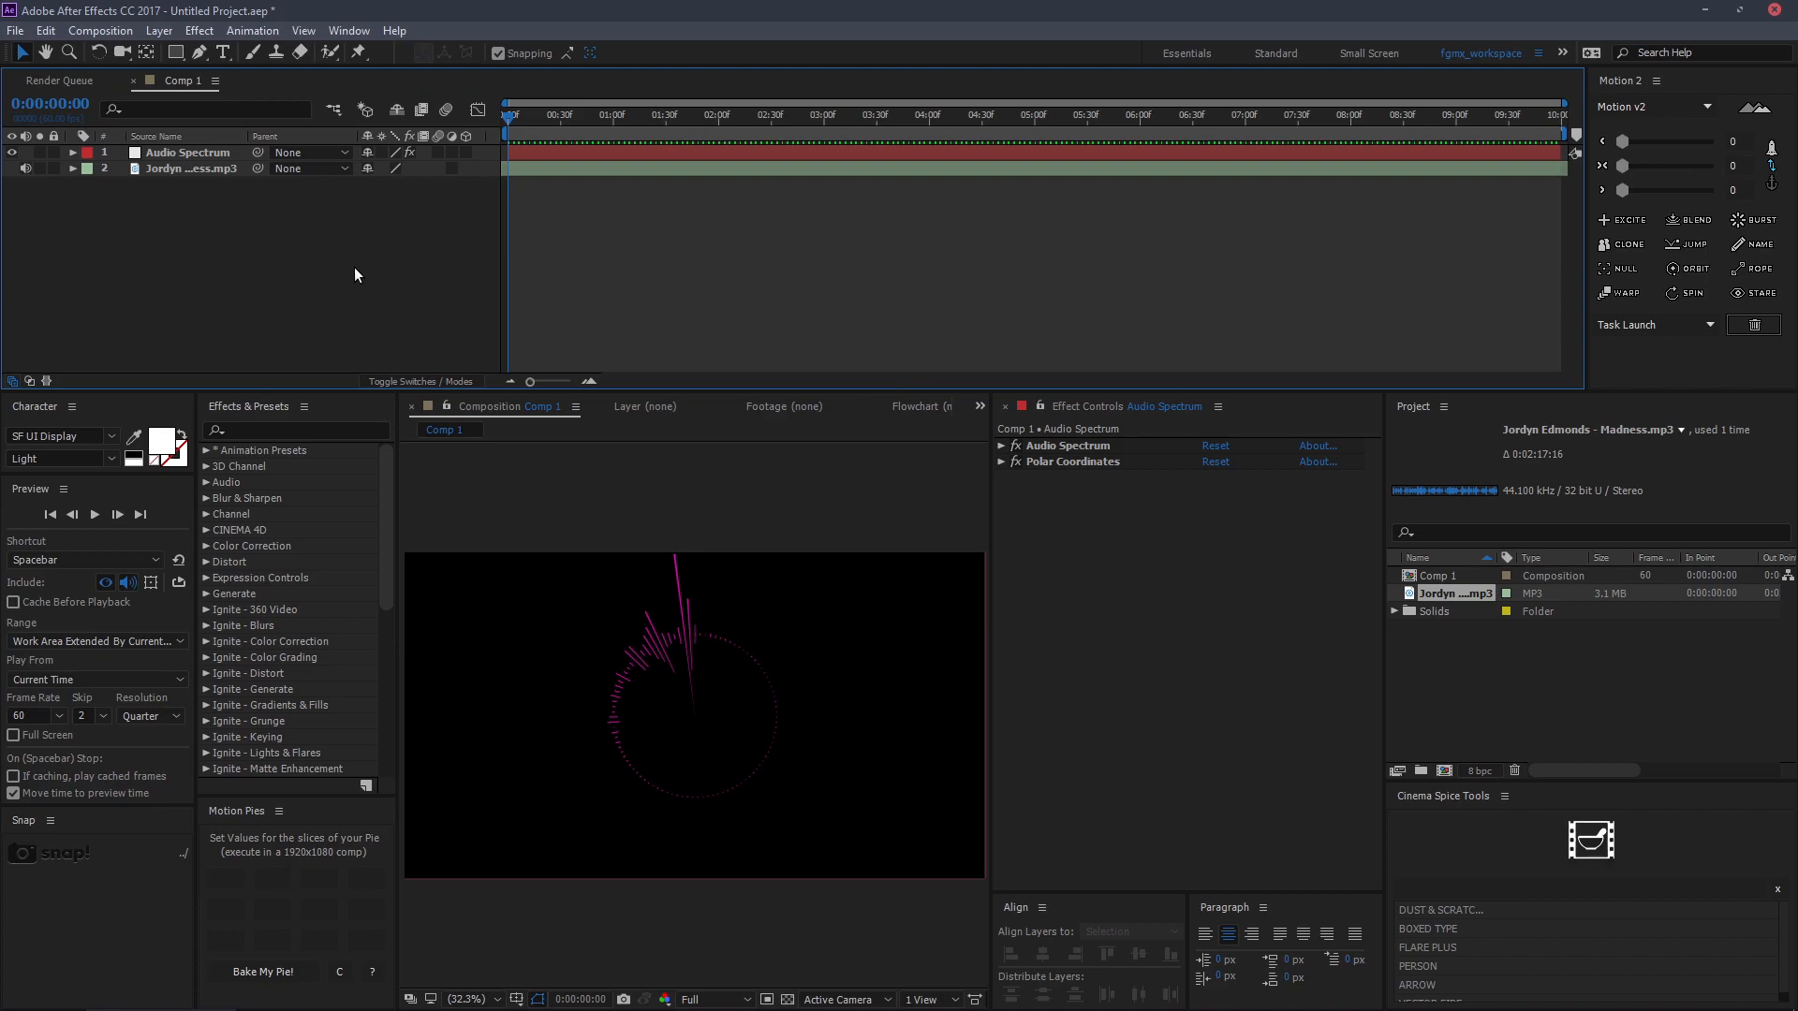
{"action": "key", "text": "ctrl+alt+y"}
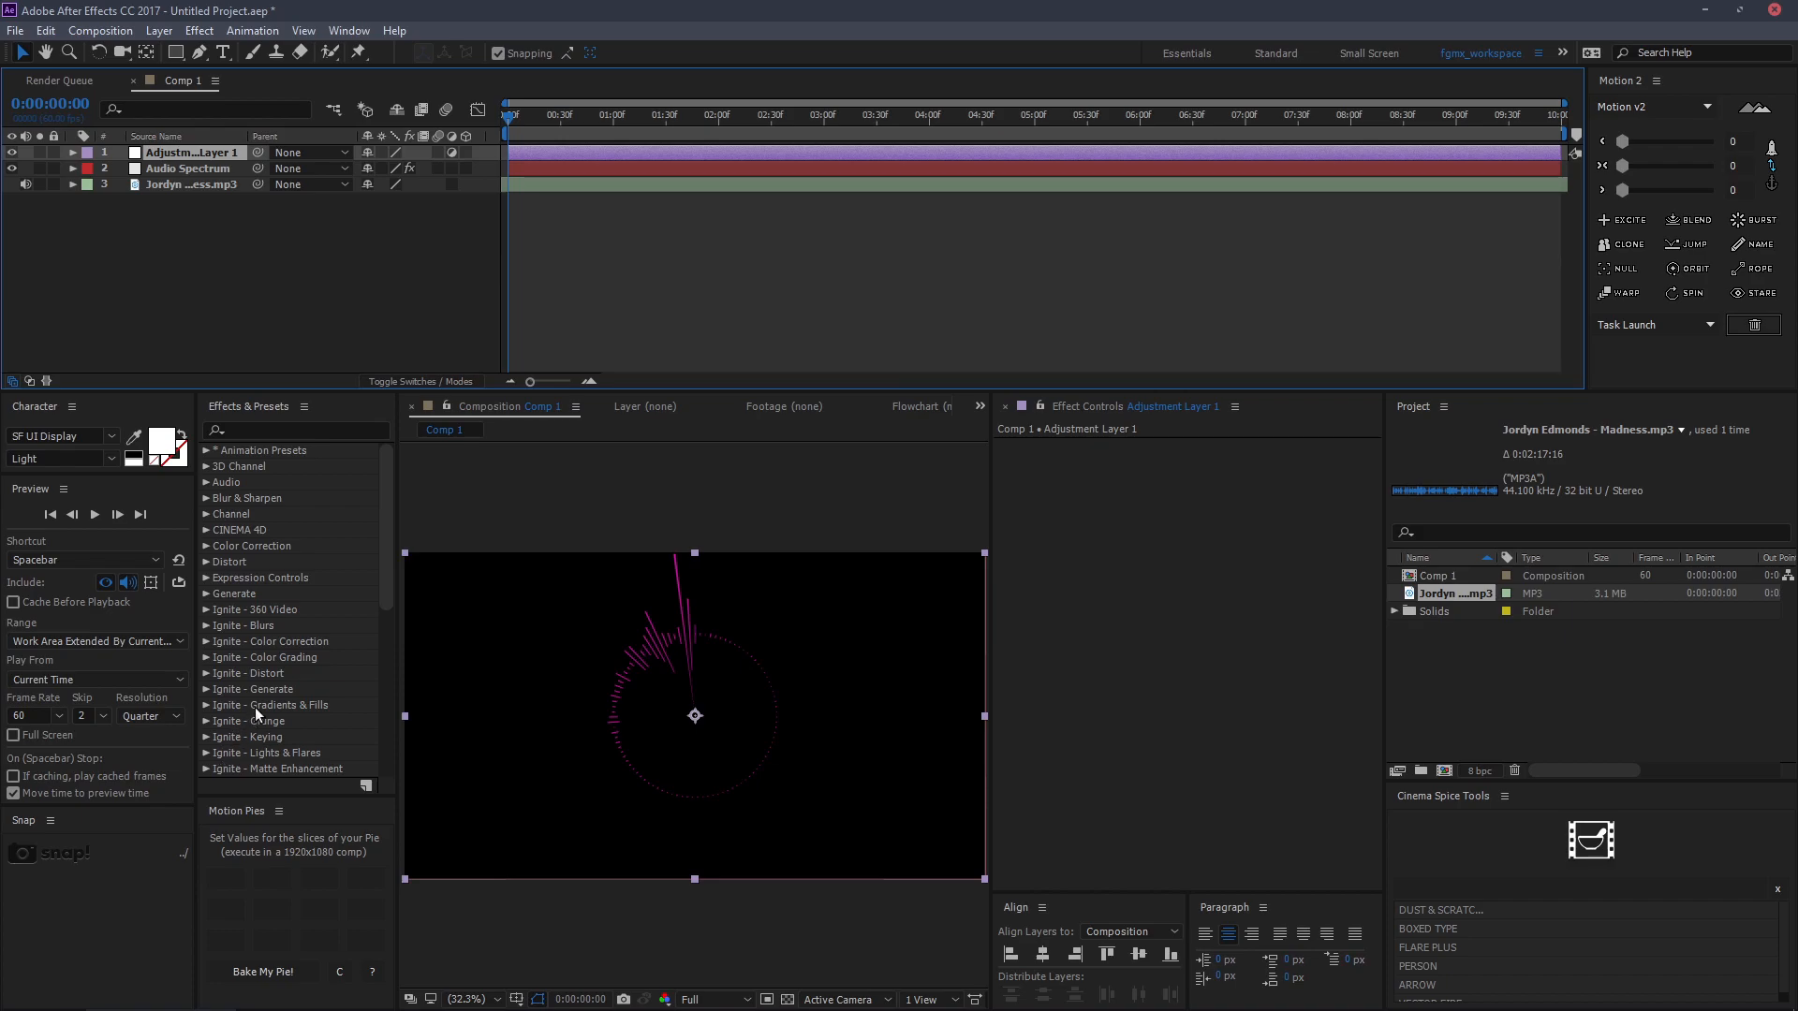
{"action": "scroll", "coordinate": [268, 732], "scroll_direction": "down", "scroll_amount": 1}
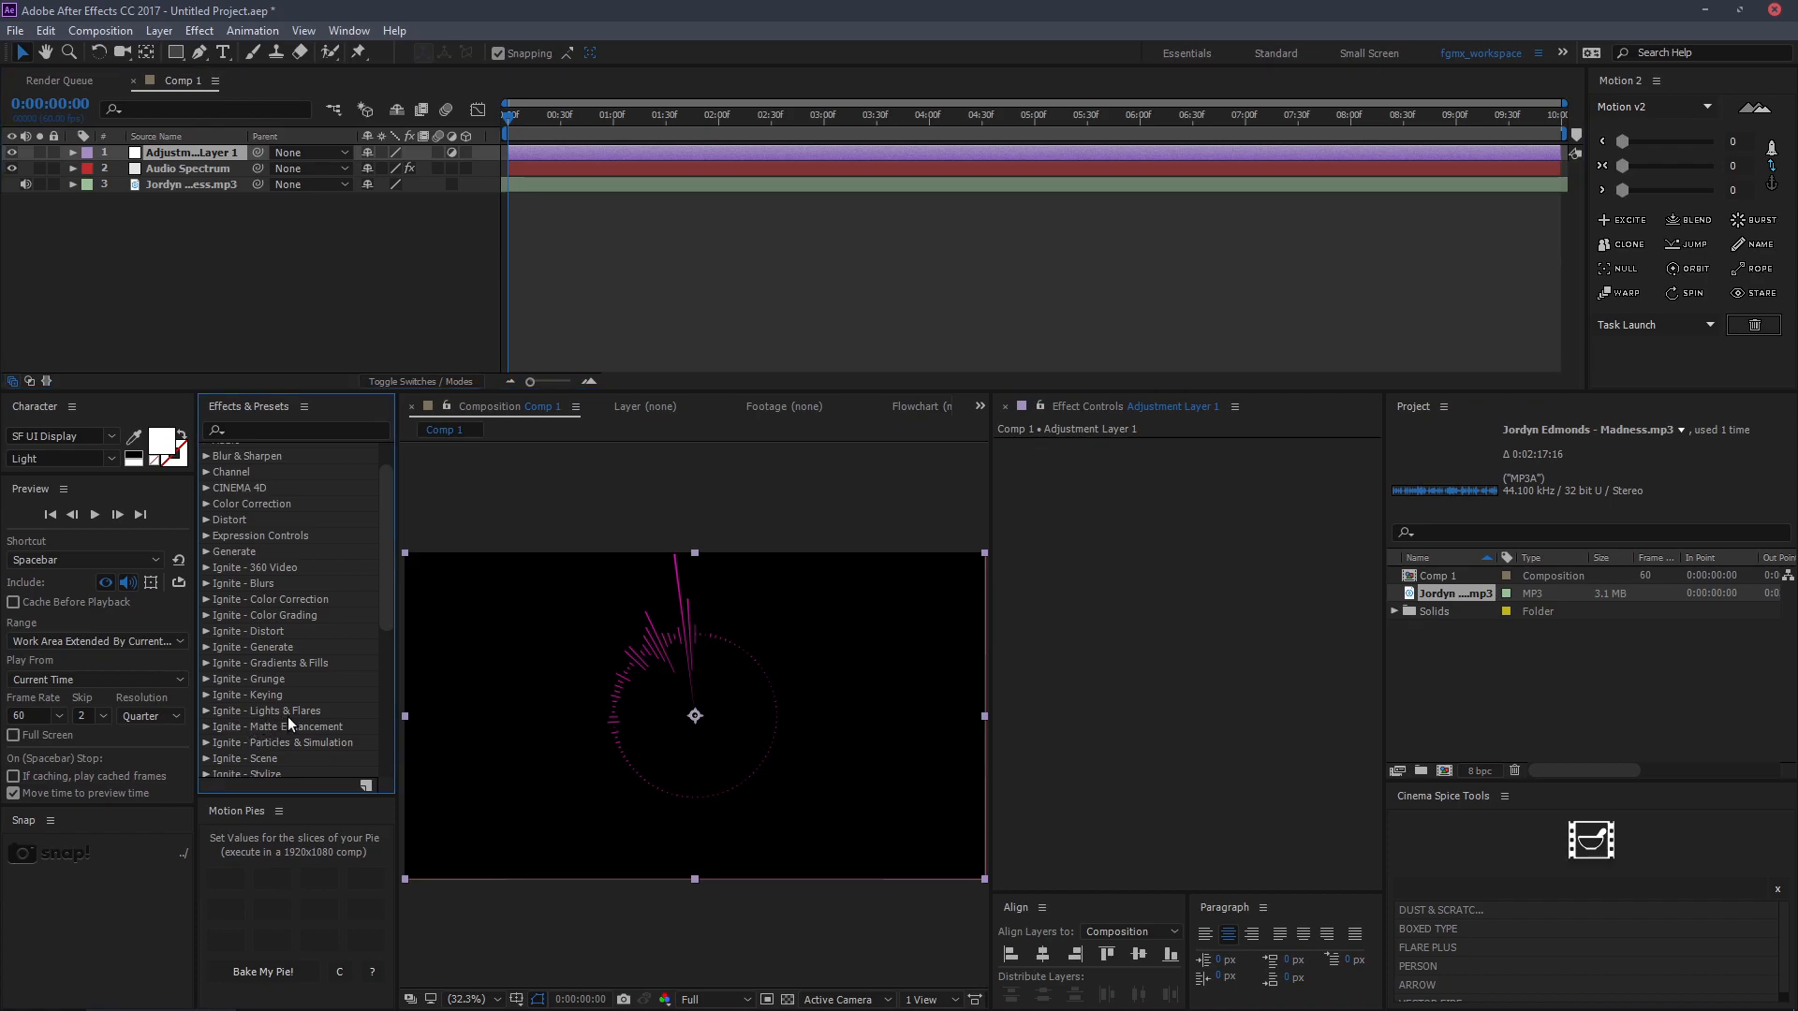
Apply the Ignite Glow effect to the adjustment layer with intensity 4.7, threshold 100% and blend None.
{"action": "left_click", "coordinate": [206, 710]}
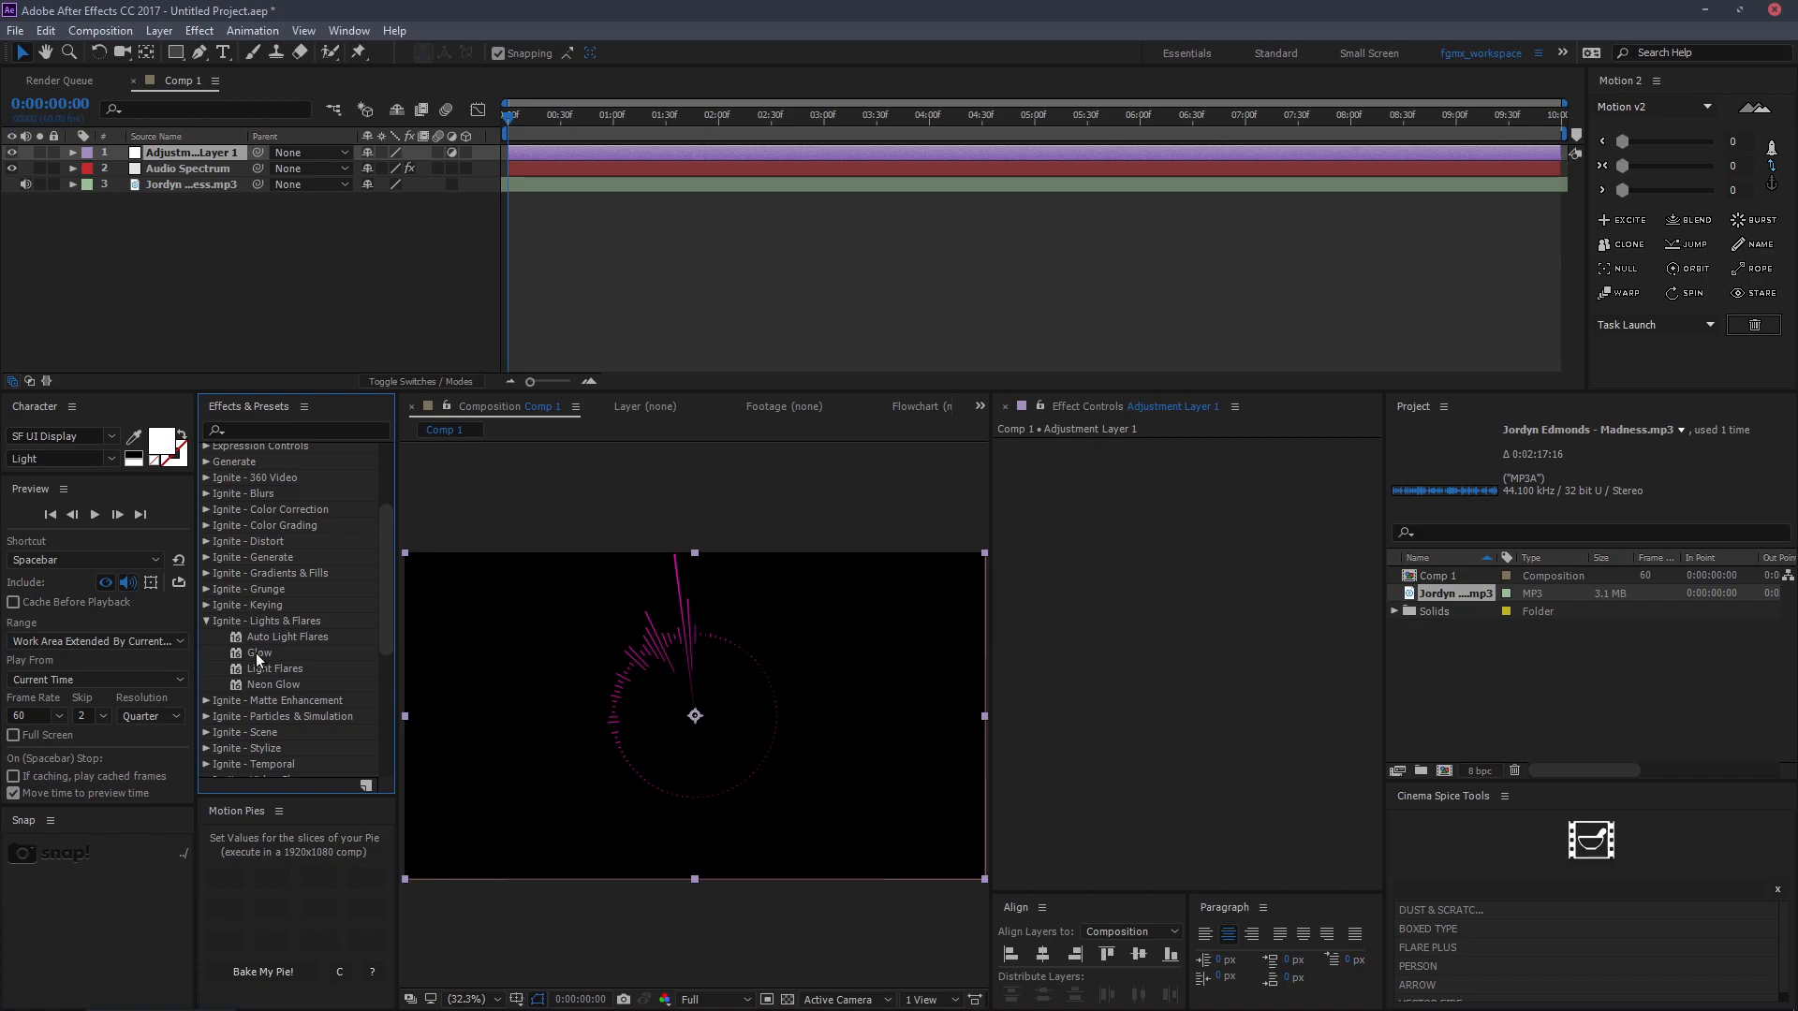
{"action": "left_click_drag", "start_coordinate": [257, 651], "coordinate": [193, 150]}
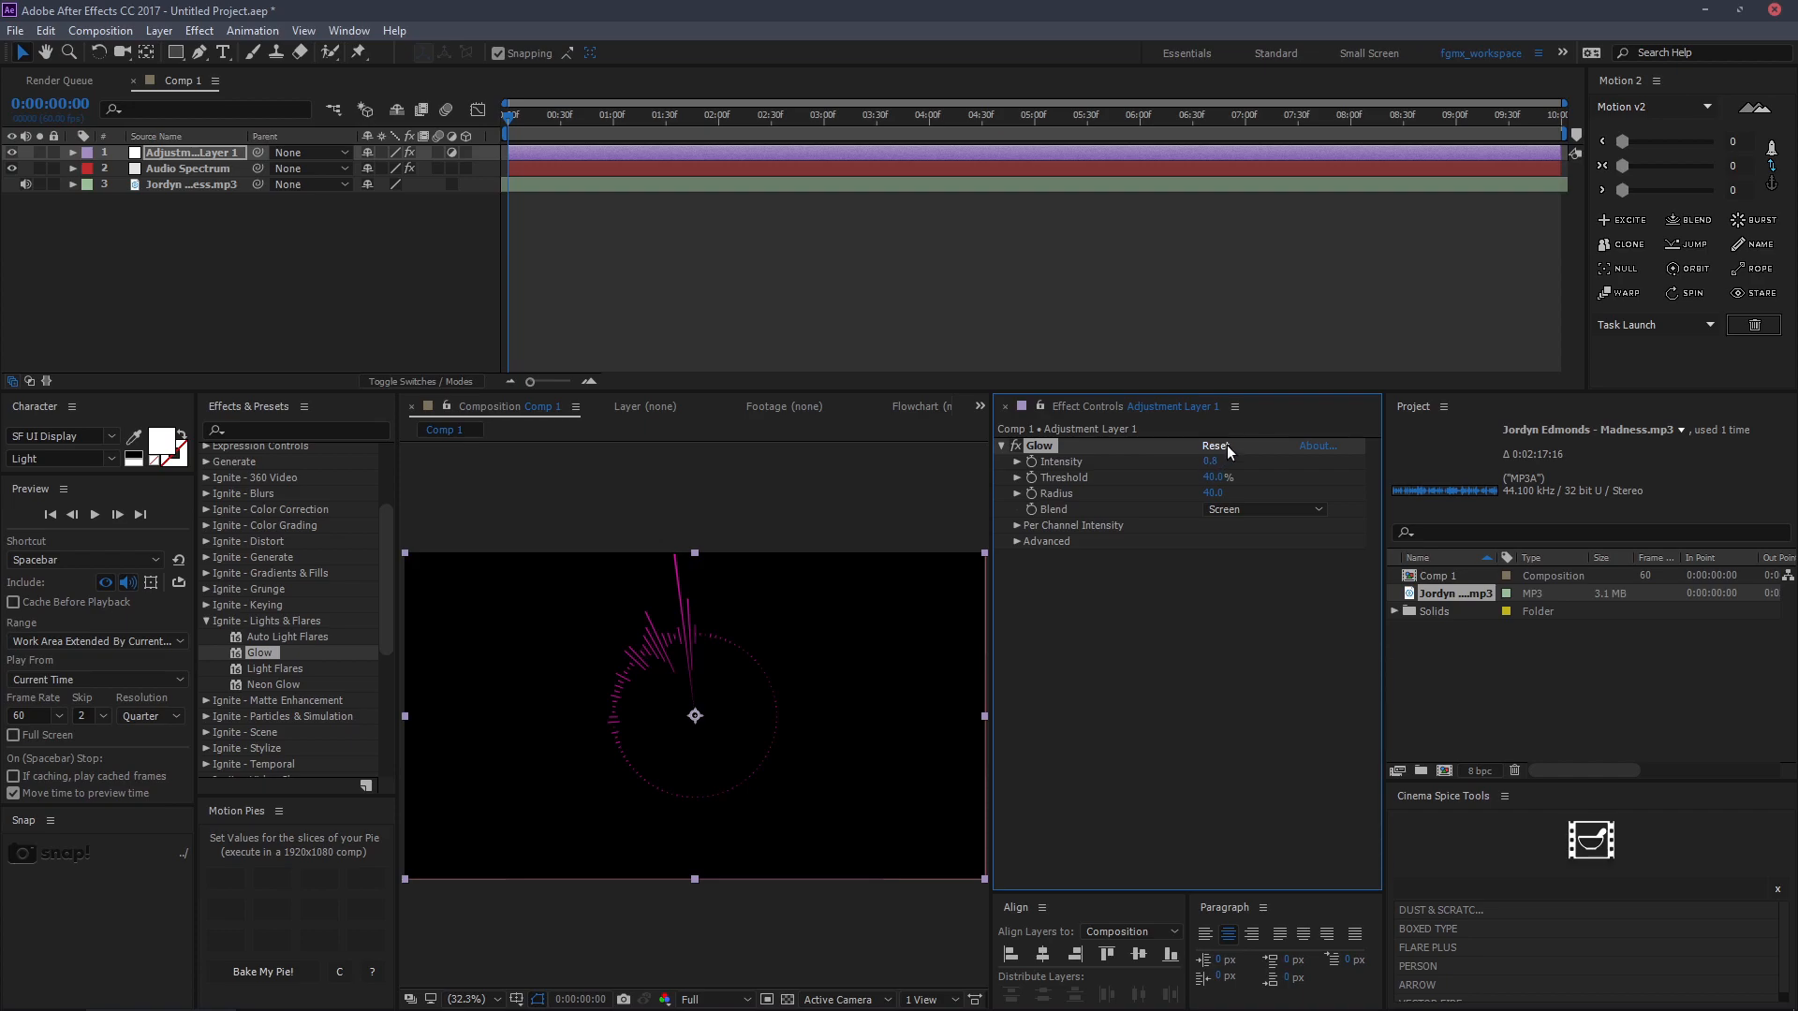
{"action": "left_click", "coordinate": [1210, 461]}
{"action": "type", "text": "4.7"}
{"action": "key", "text": "Return"}
{"action": "key", "text": "Tab"}
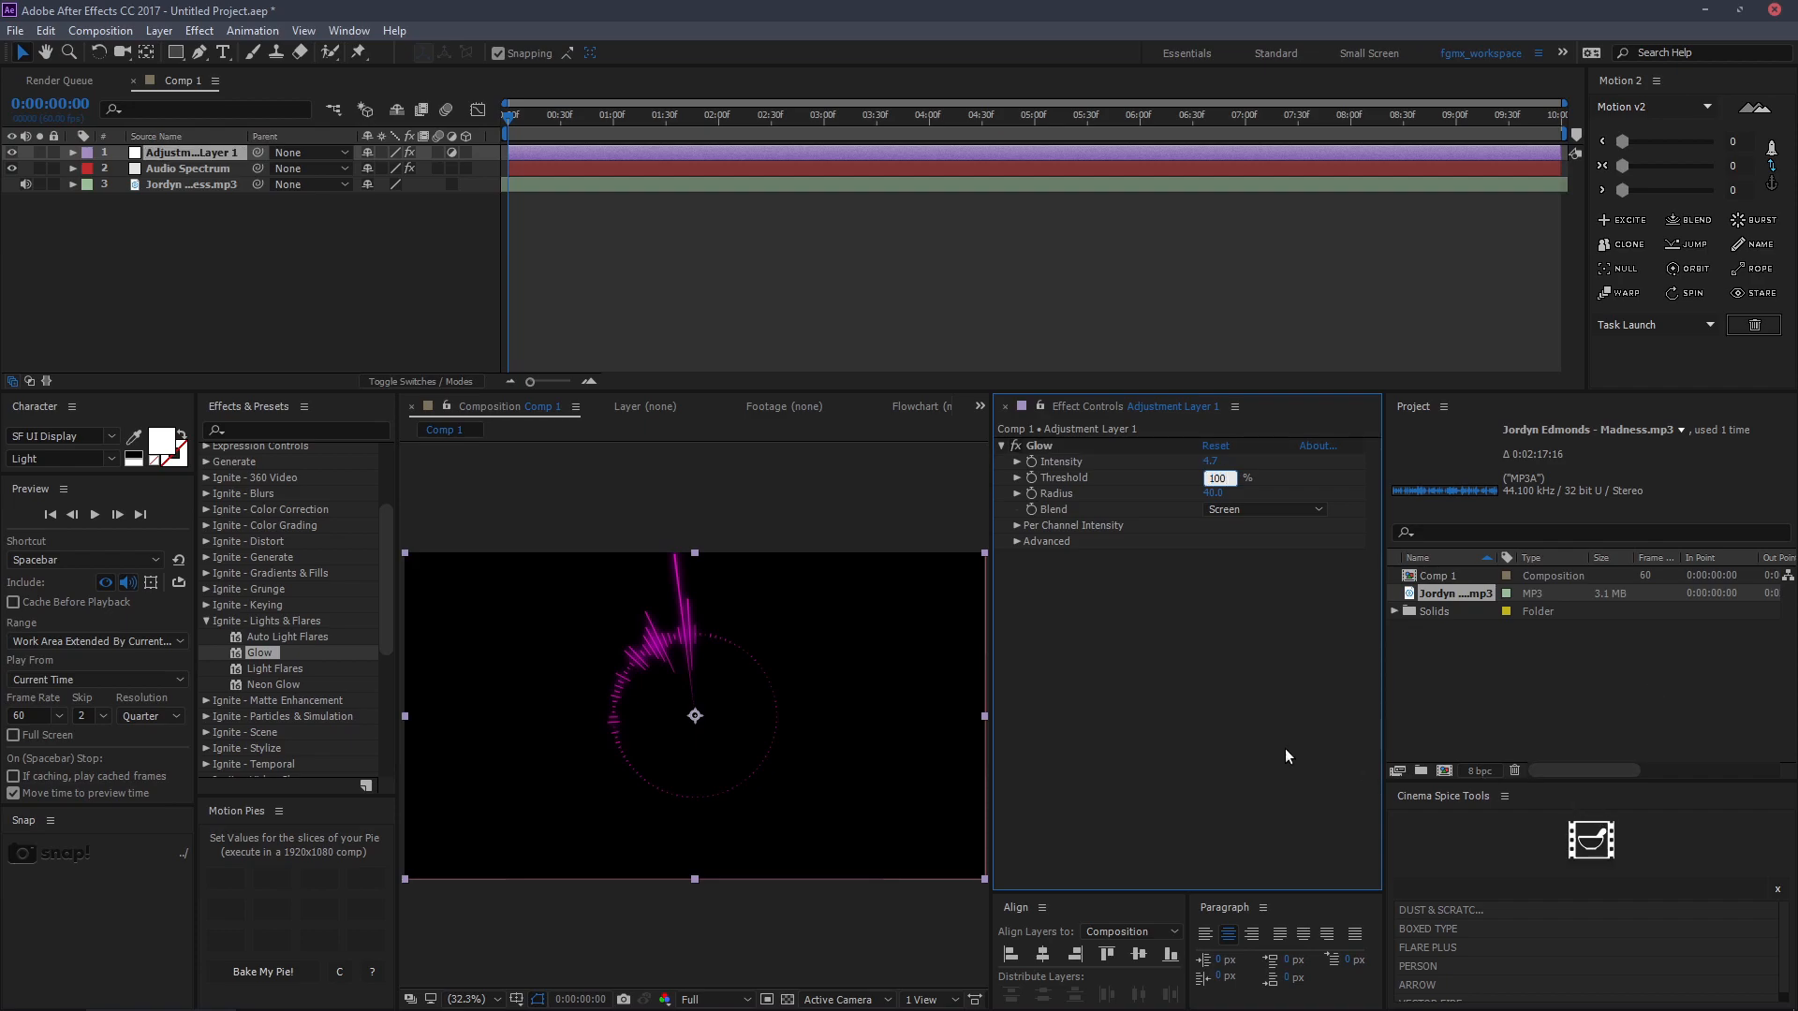
{"action": "left_click", "coordinate": [1234, 511]}
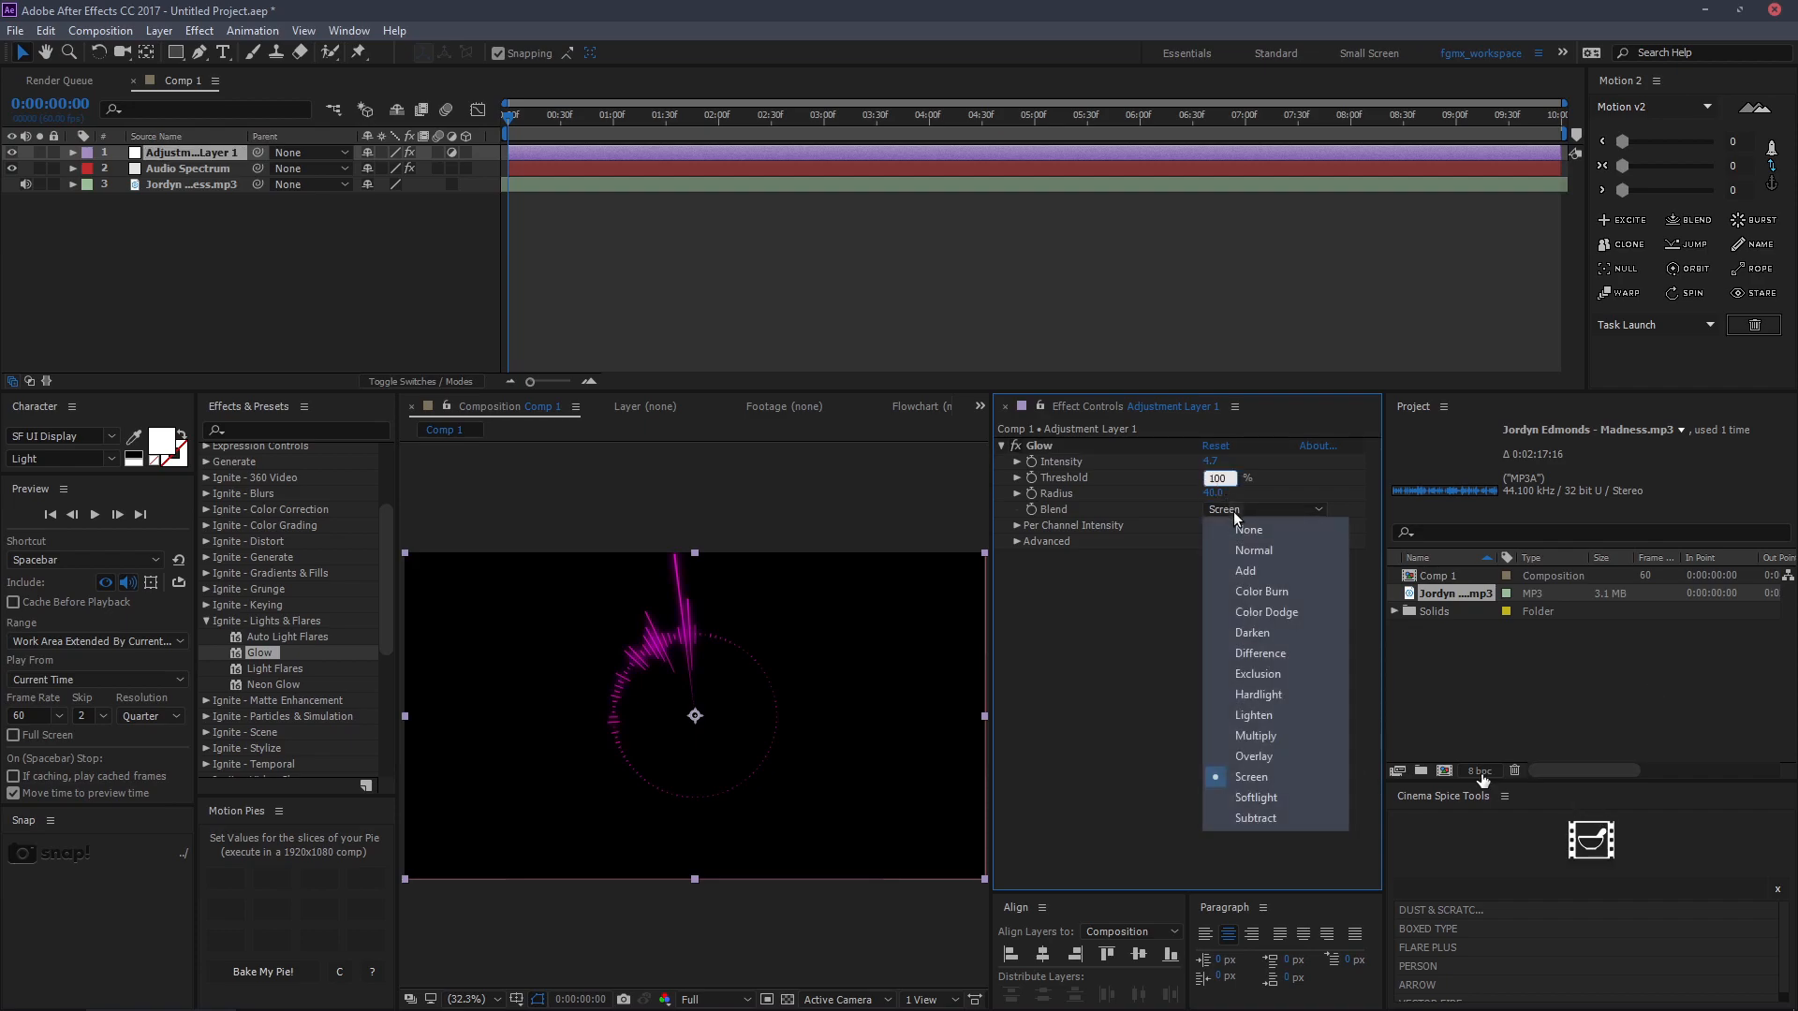
{"action": "left_click", "coordinate": [1250, 530]}
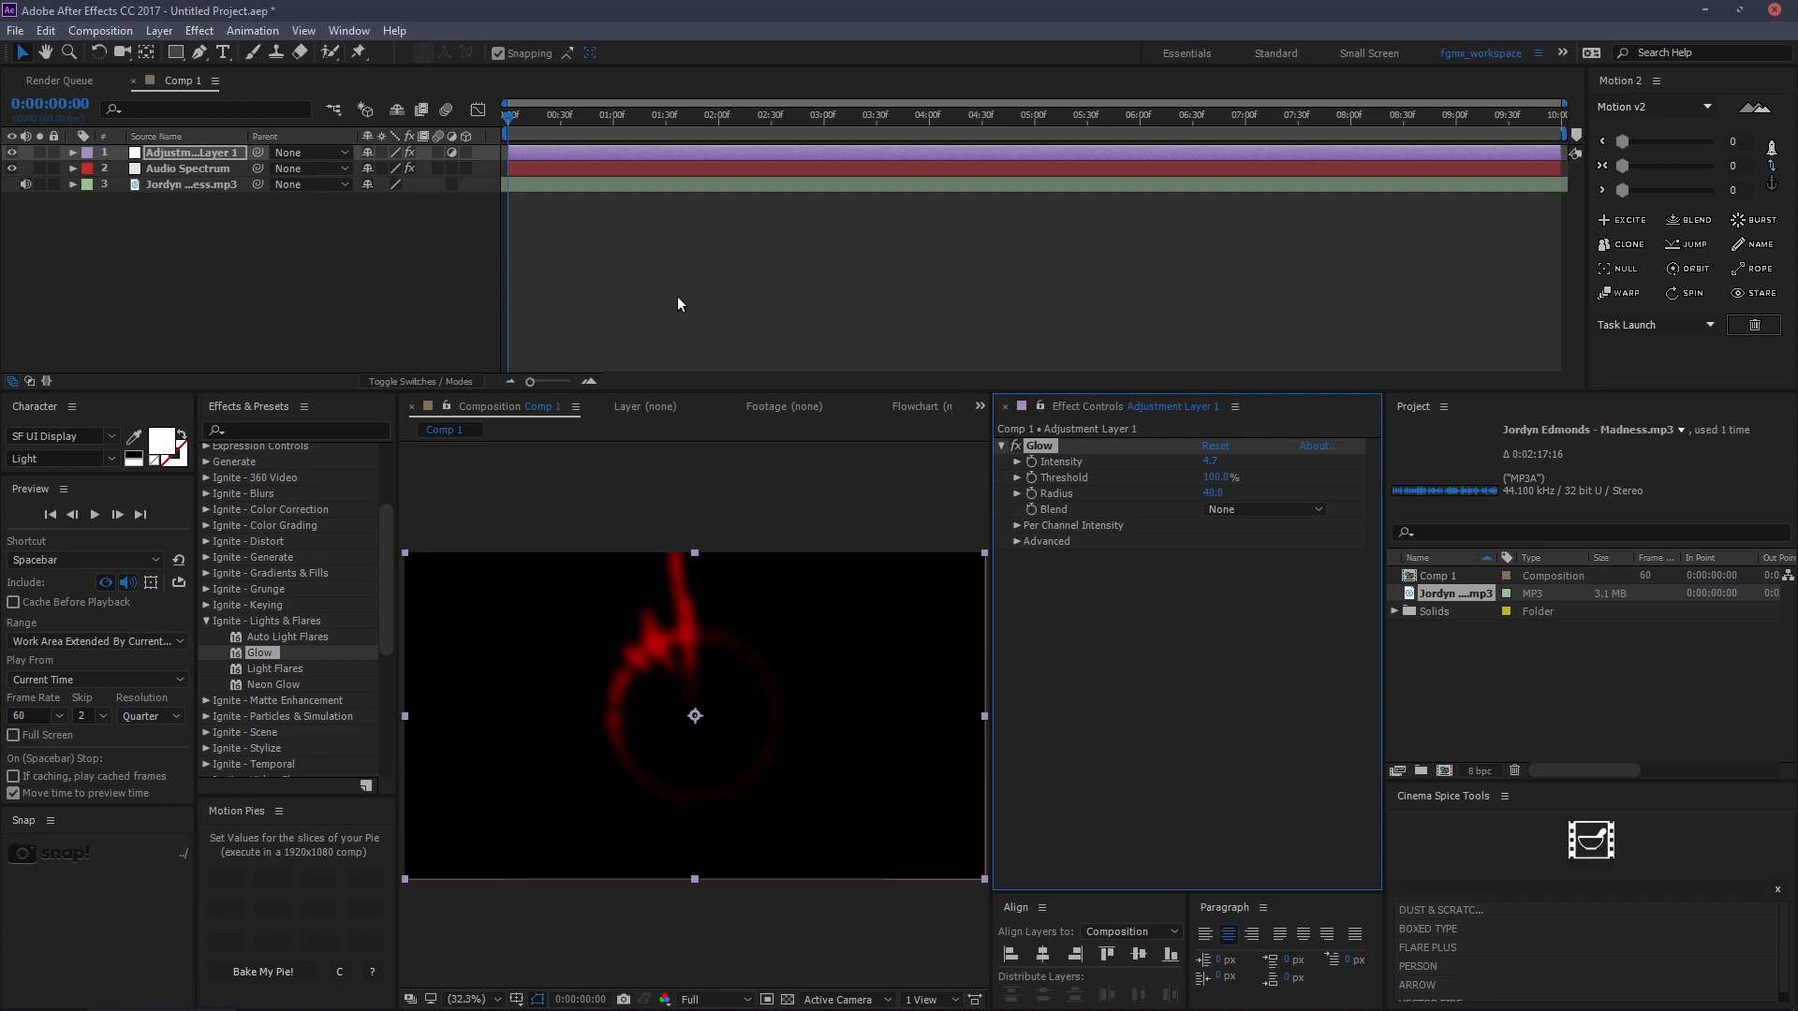
{"action": "left_click", "coordinate": [692, 272]}
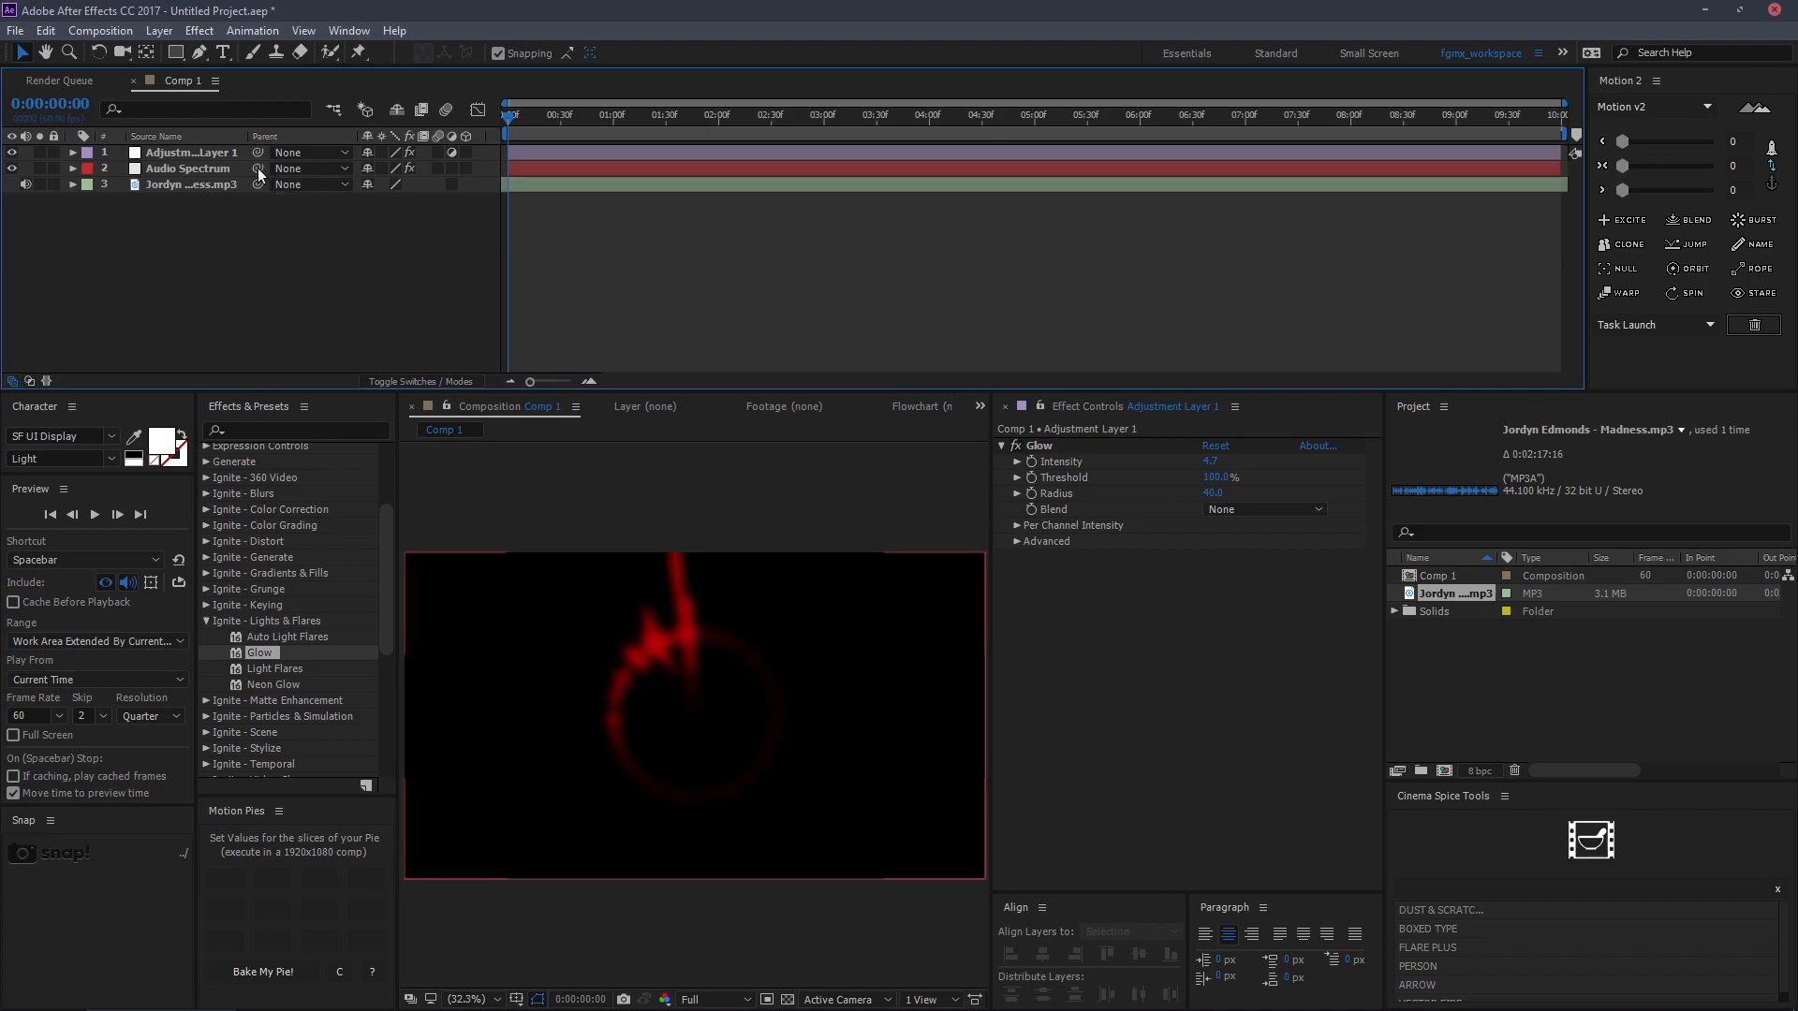
Duplicate the glow adjustment layer twice and preview the intensified ring.
{"action": "left_click", "coordinate": [204, 155]}
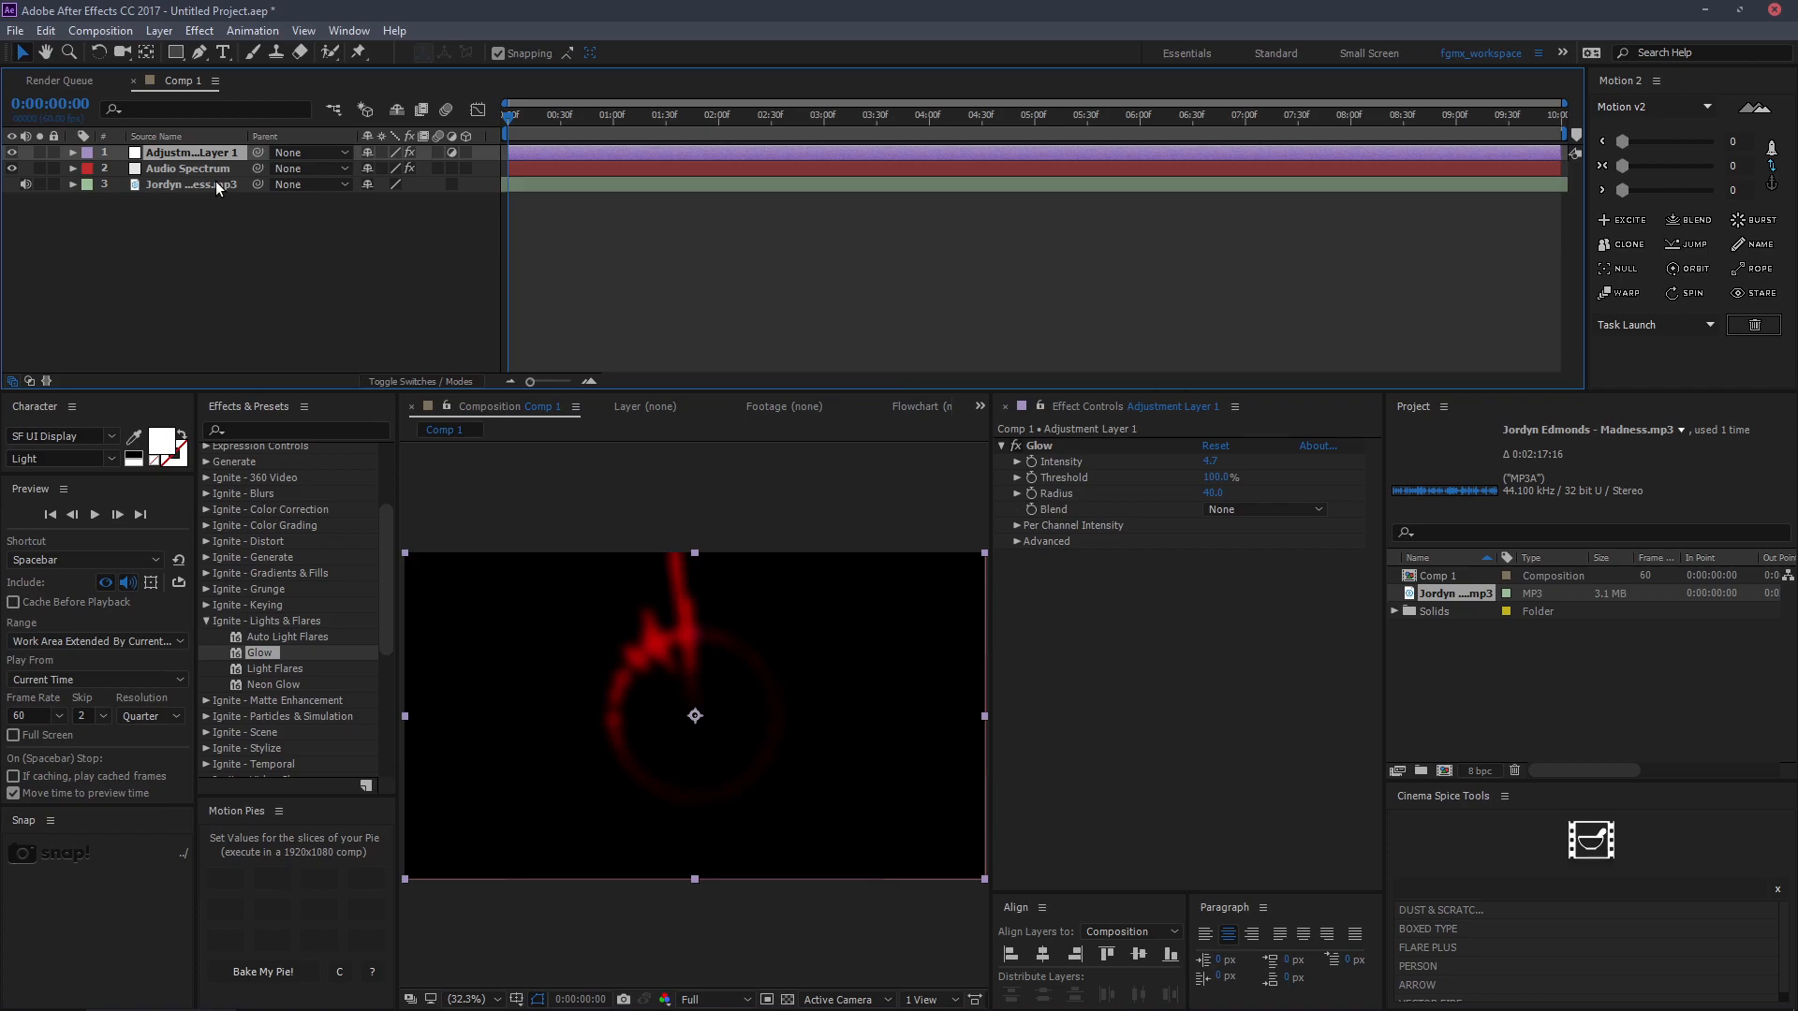
{"action": "key", "text": "ctrl+d"}
{"action": "left_click", "coordinate": [571, 323]}
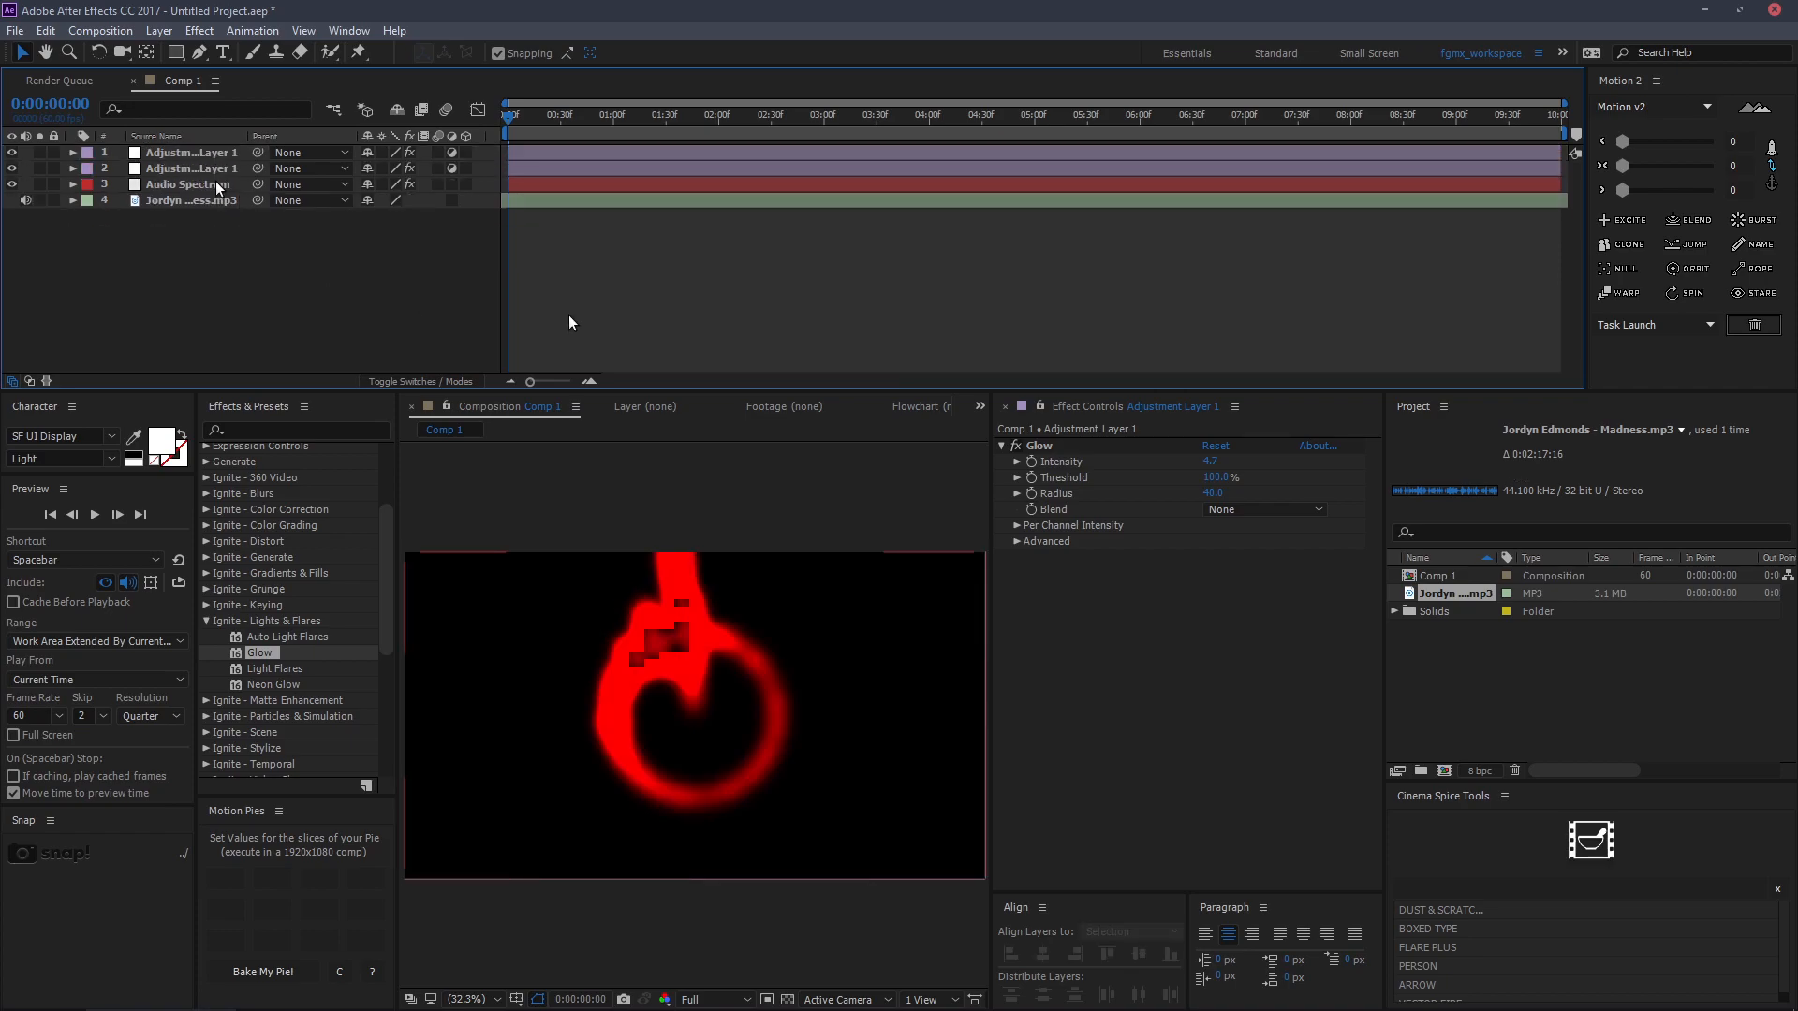
{"action": "left_click", "coordinate": [782, 674]}
{"action": "key", "text": "ctrl+d"}
{"action": "key", "text": "ctrl+shift+a"}
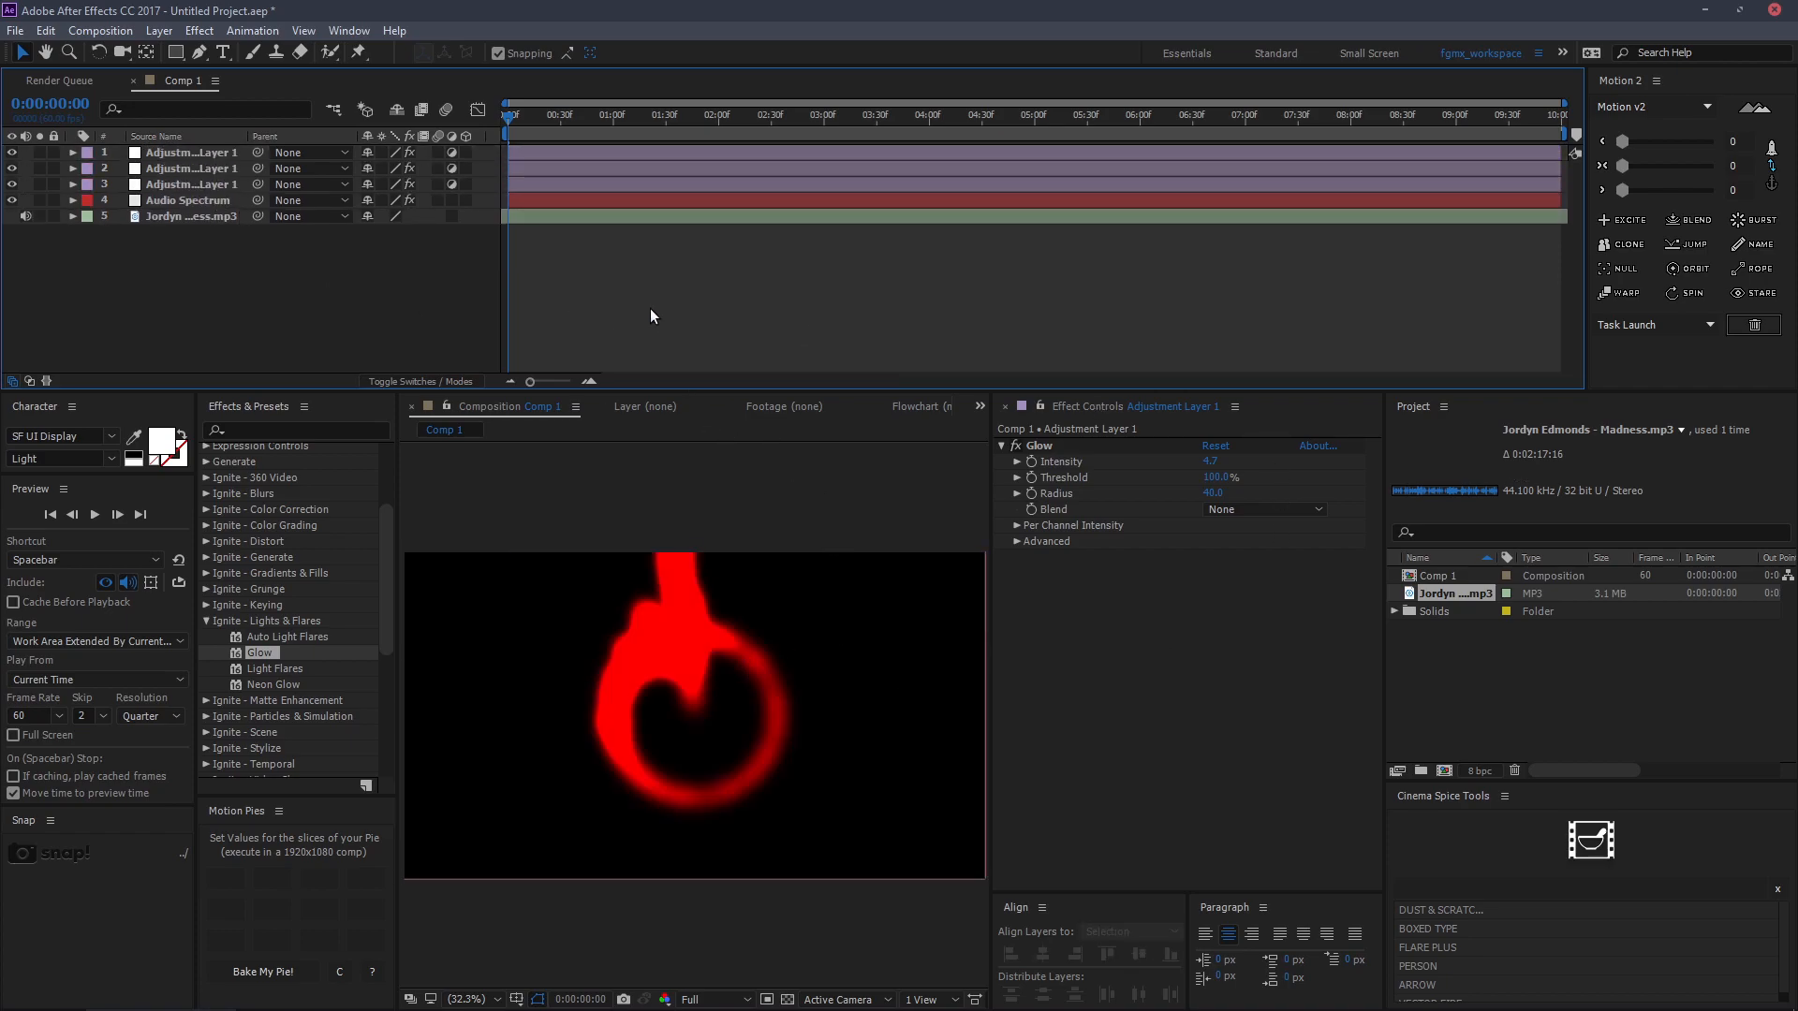
{"action": "key", "text": "space"}
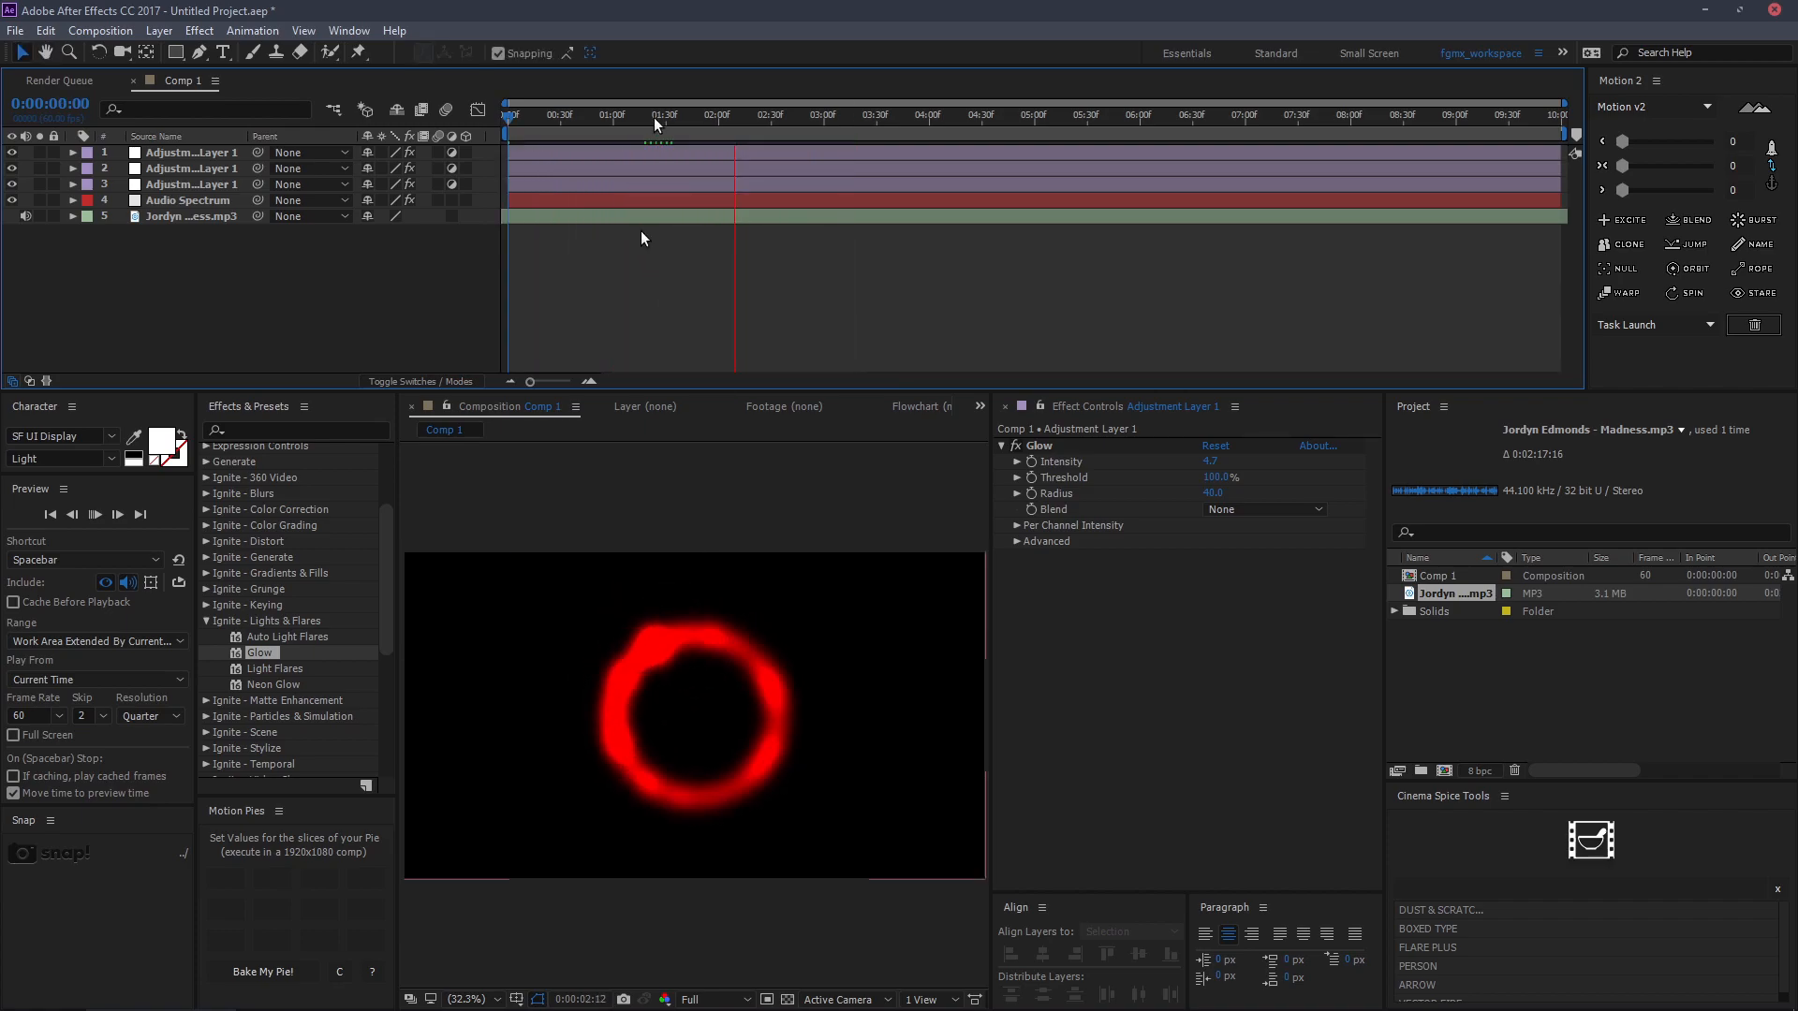
{"action": "key", "text": "space"}
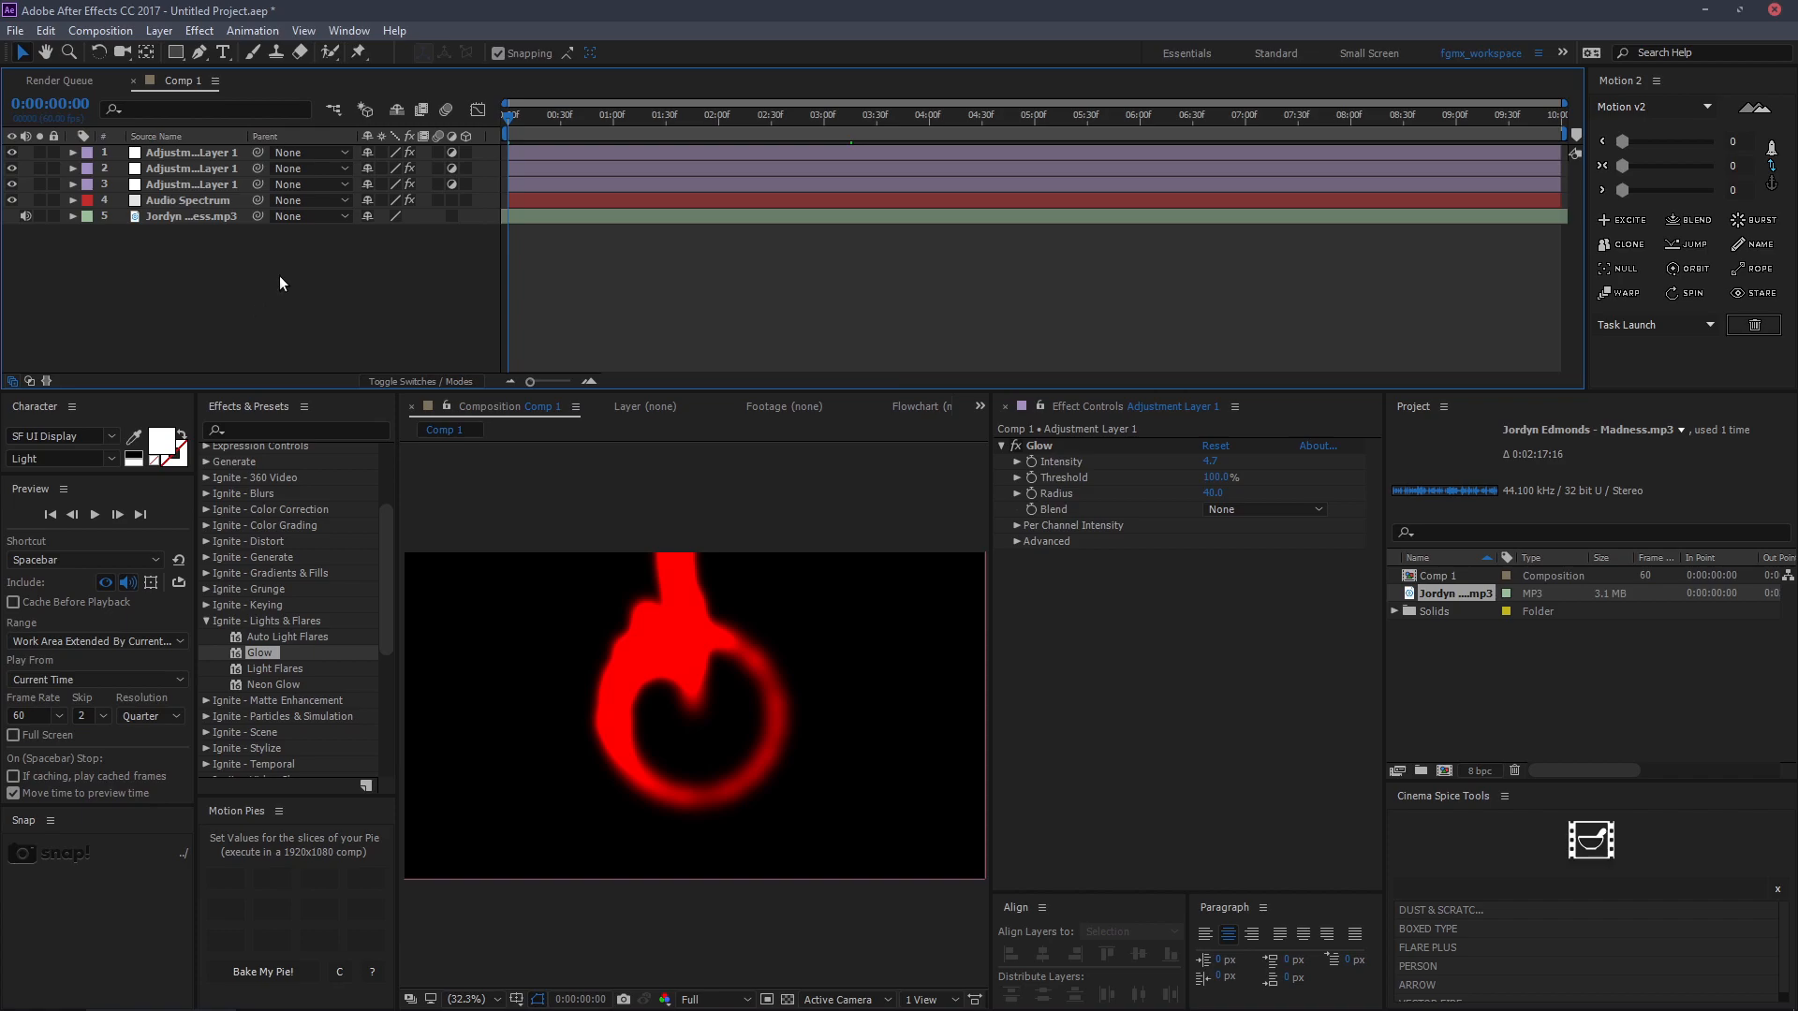
Add a new adjustment layer above the others and apply the 4-Color Gradient effect to it.
{"action": "key", "text": "ctrl+alt+y"}
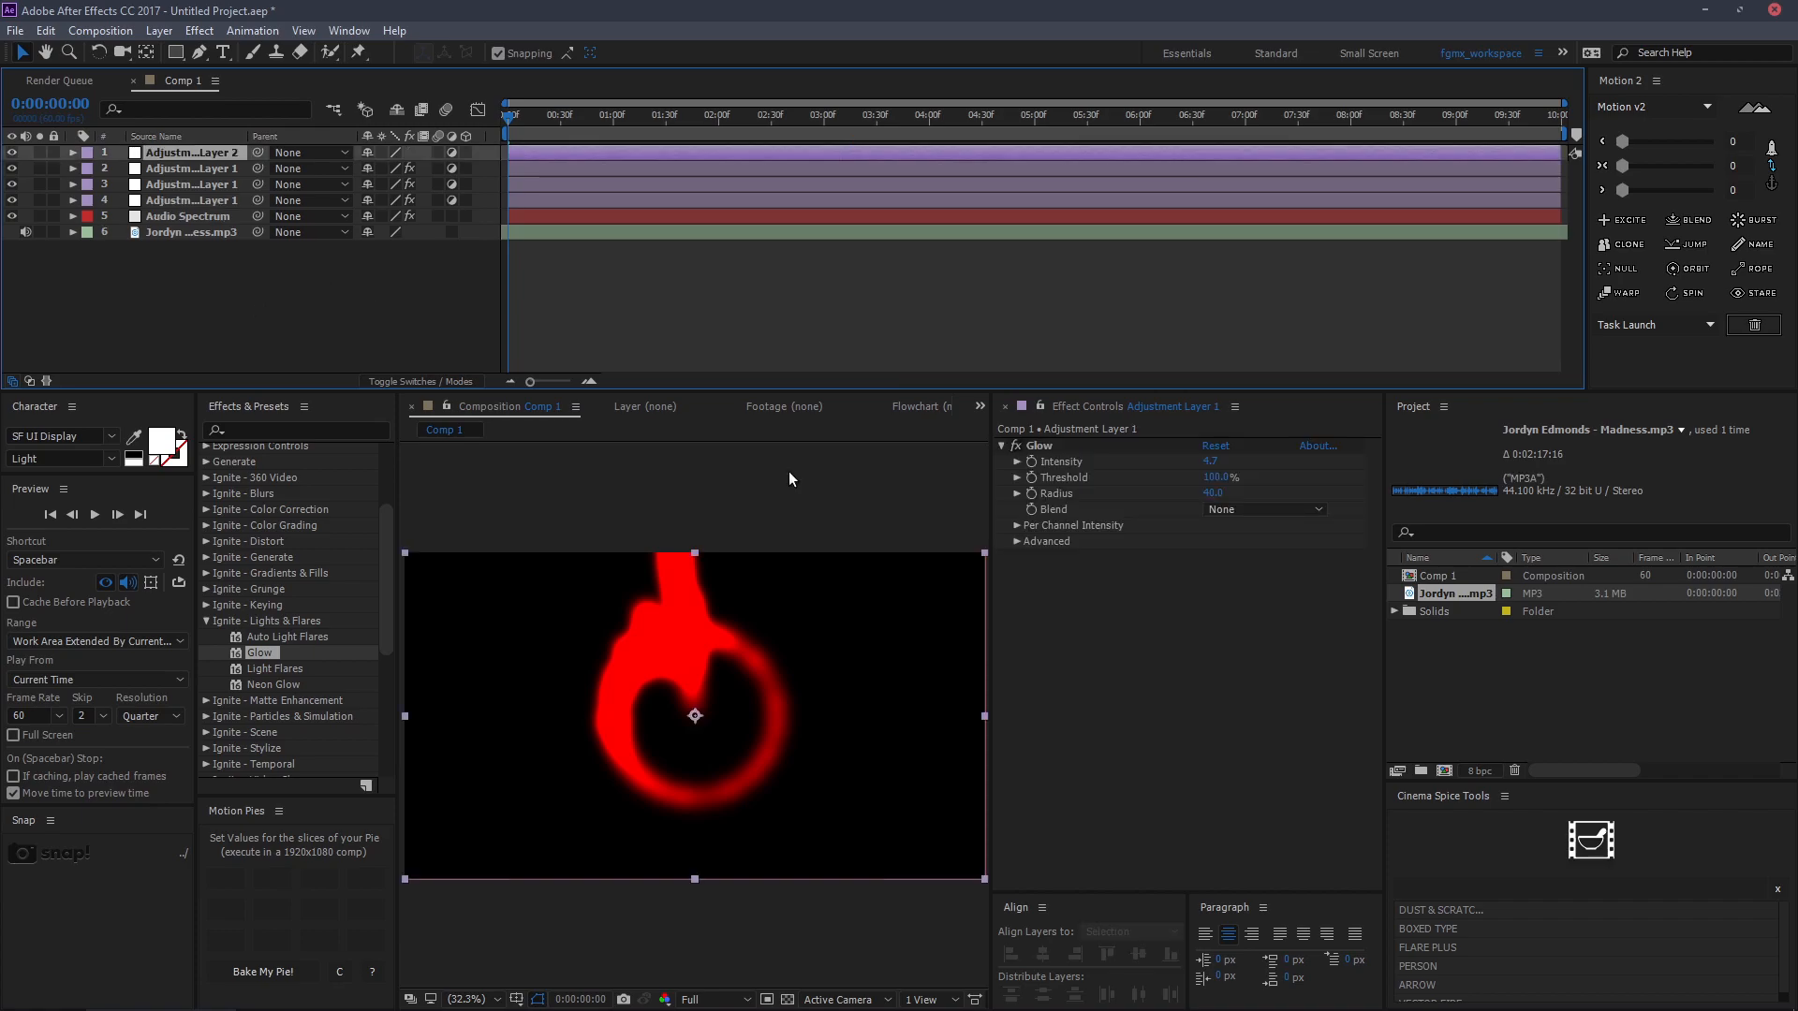
{"action": "left_click", "coordinate": [323, 427]}
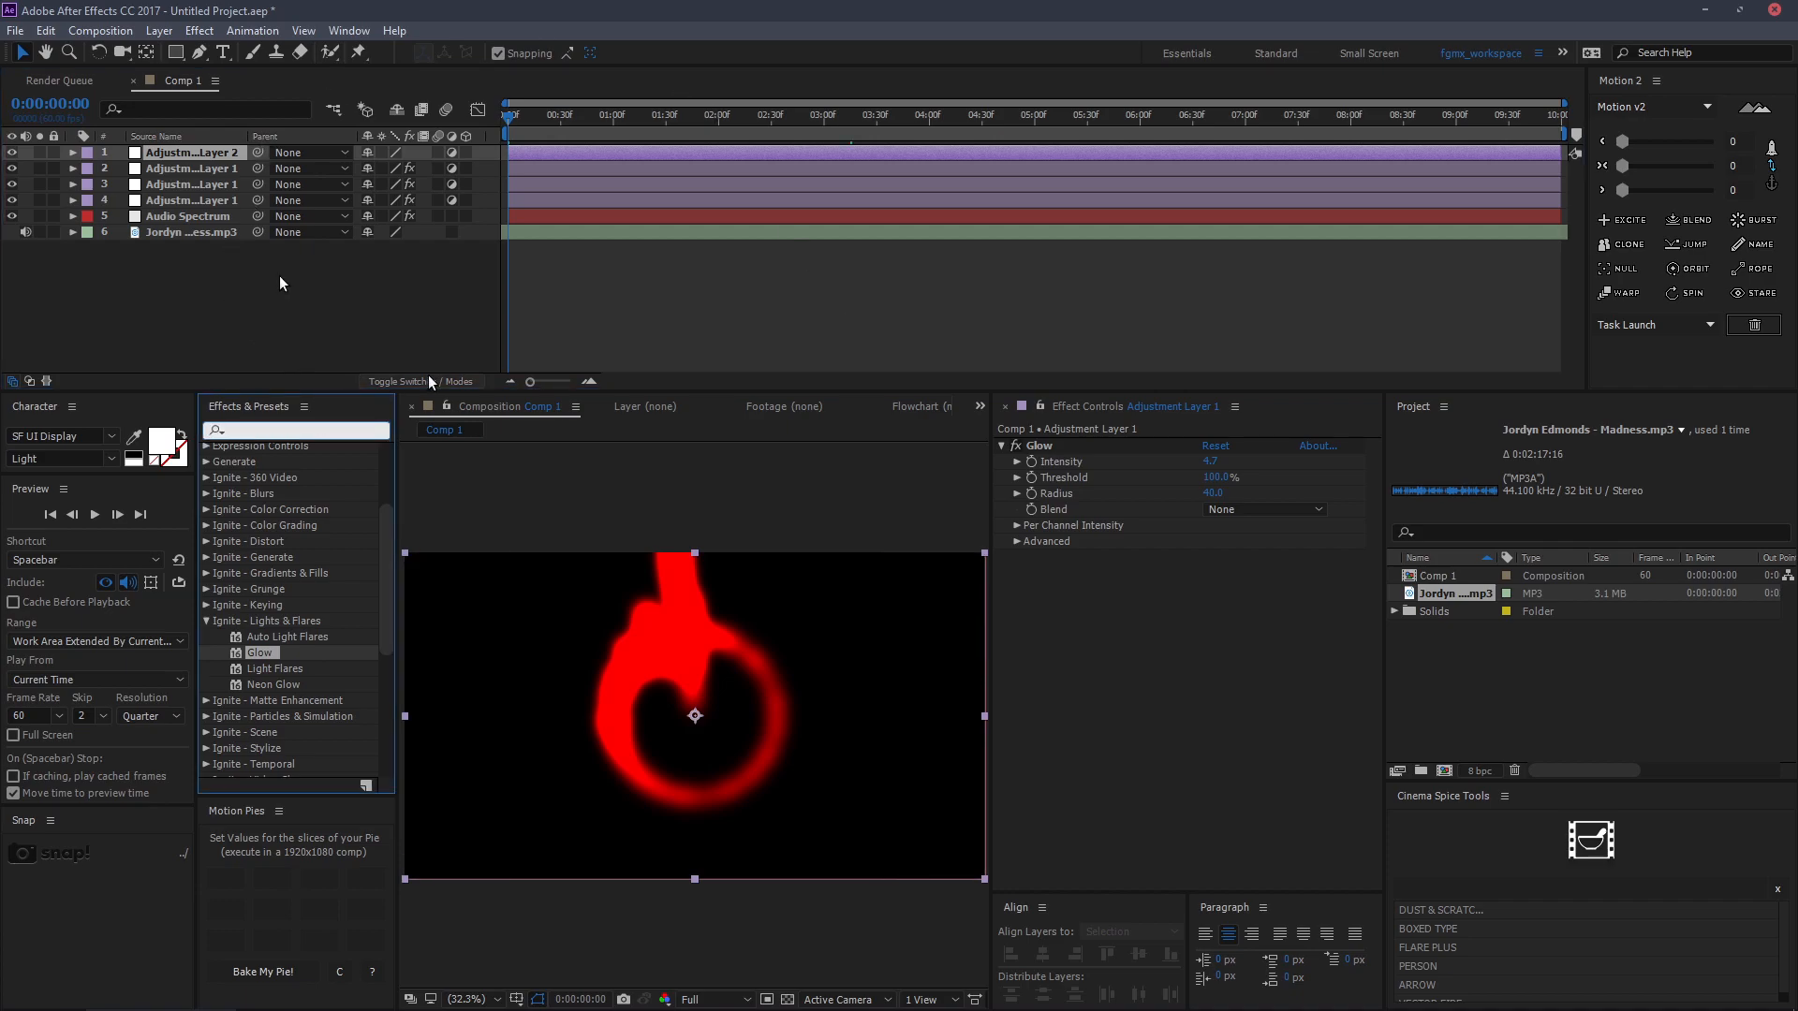
{"action": "type", "text": "4"}
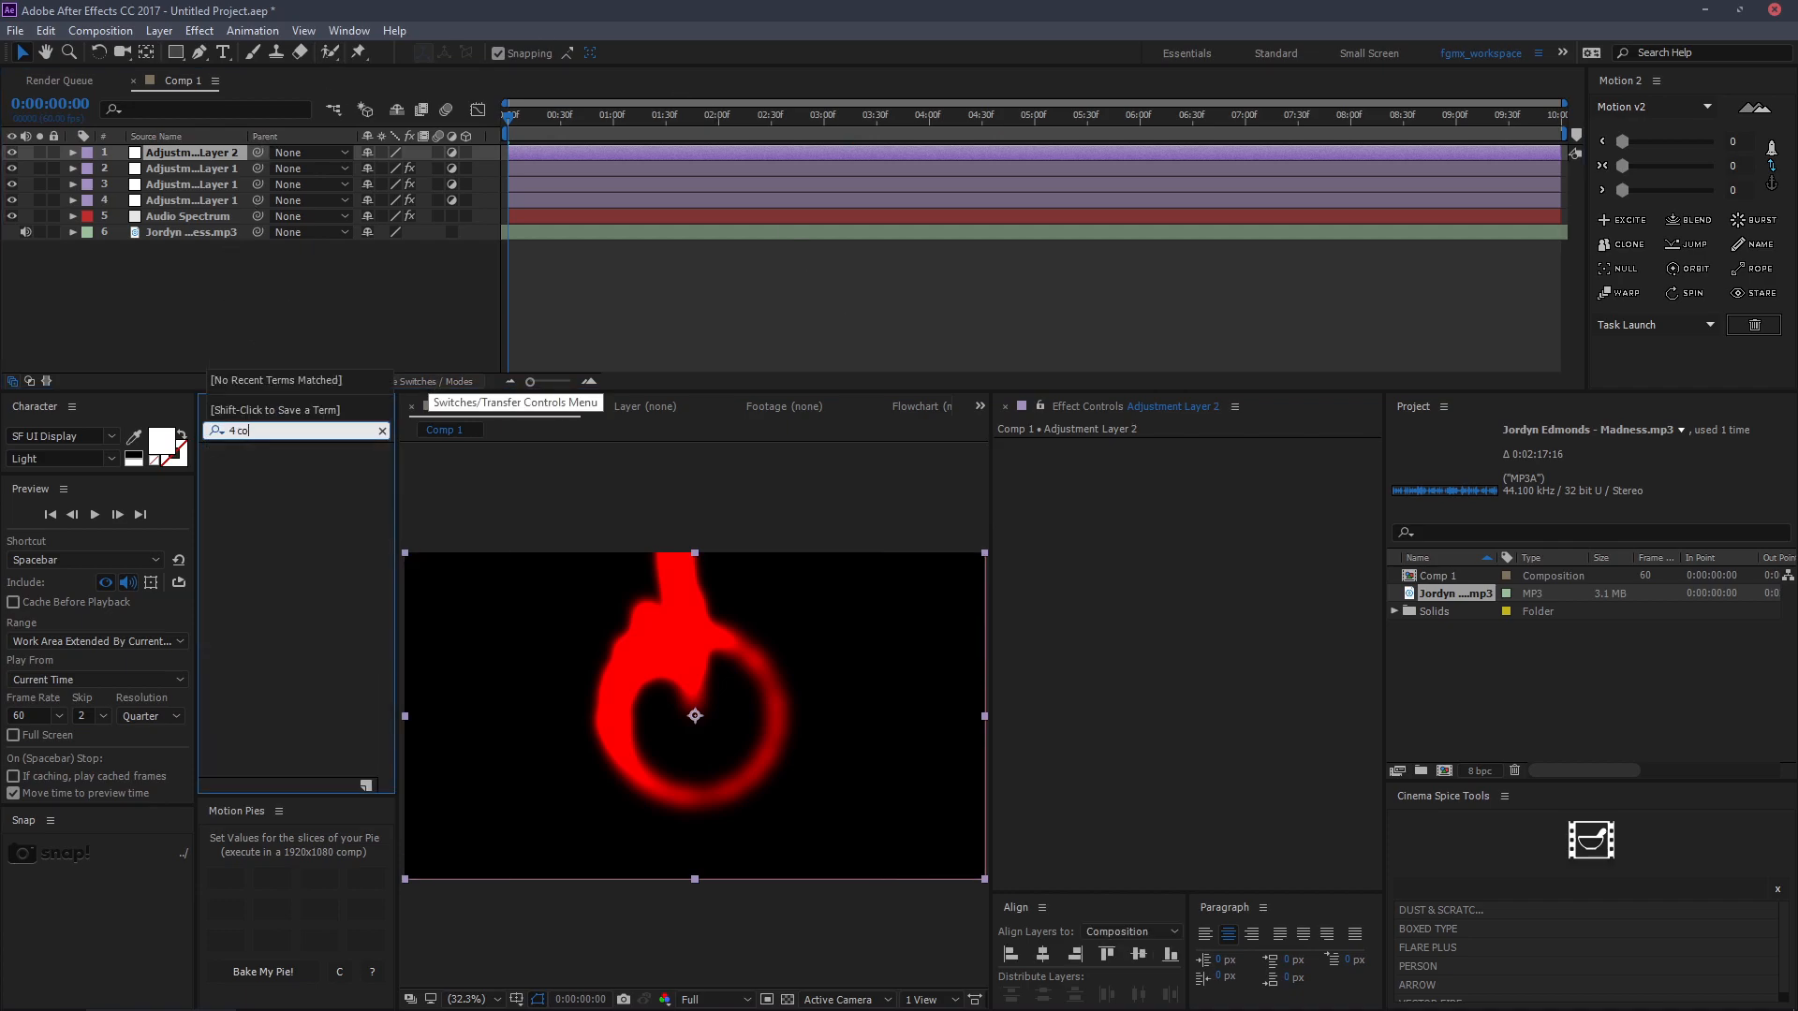
{"action": "left_click_drag", "start_coordinate": [269, 608], "coordinate": [168, 151]}
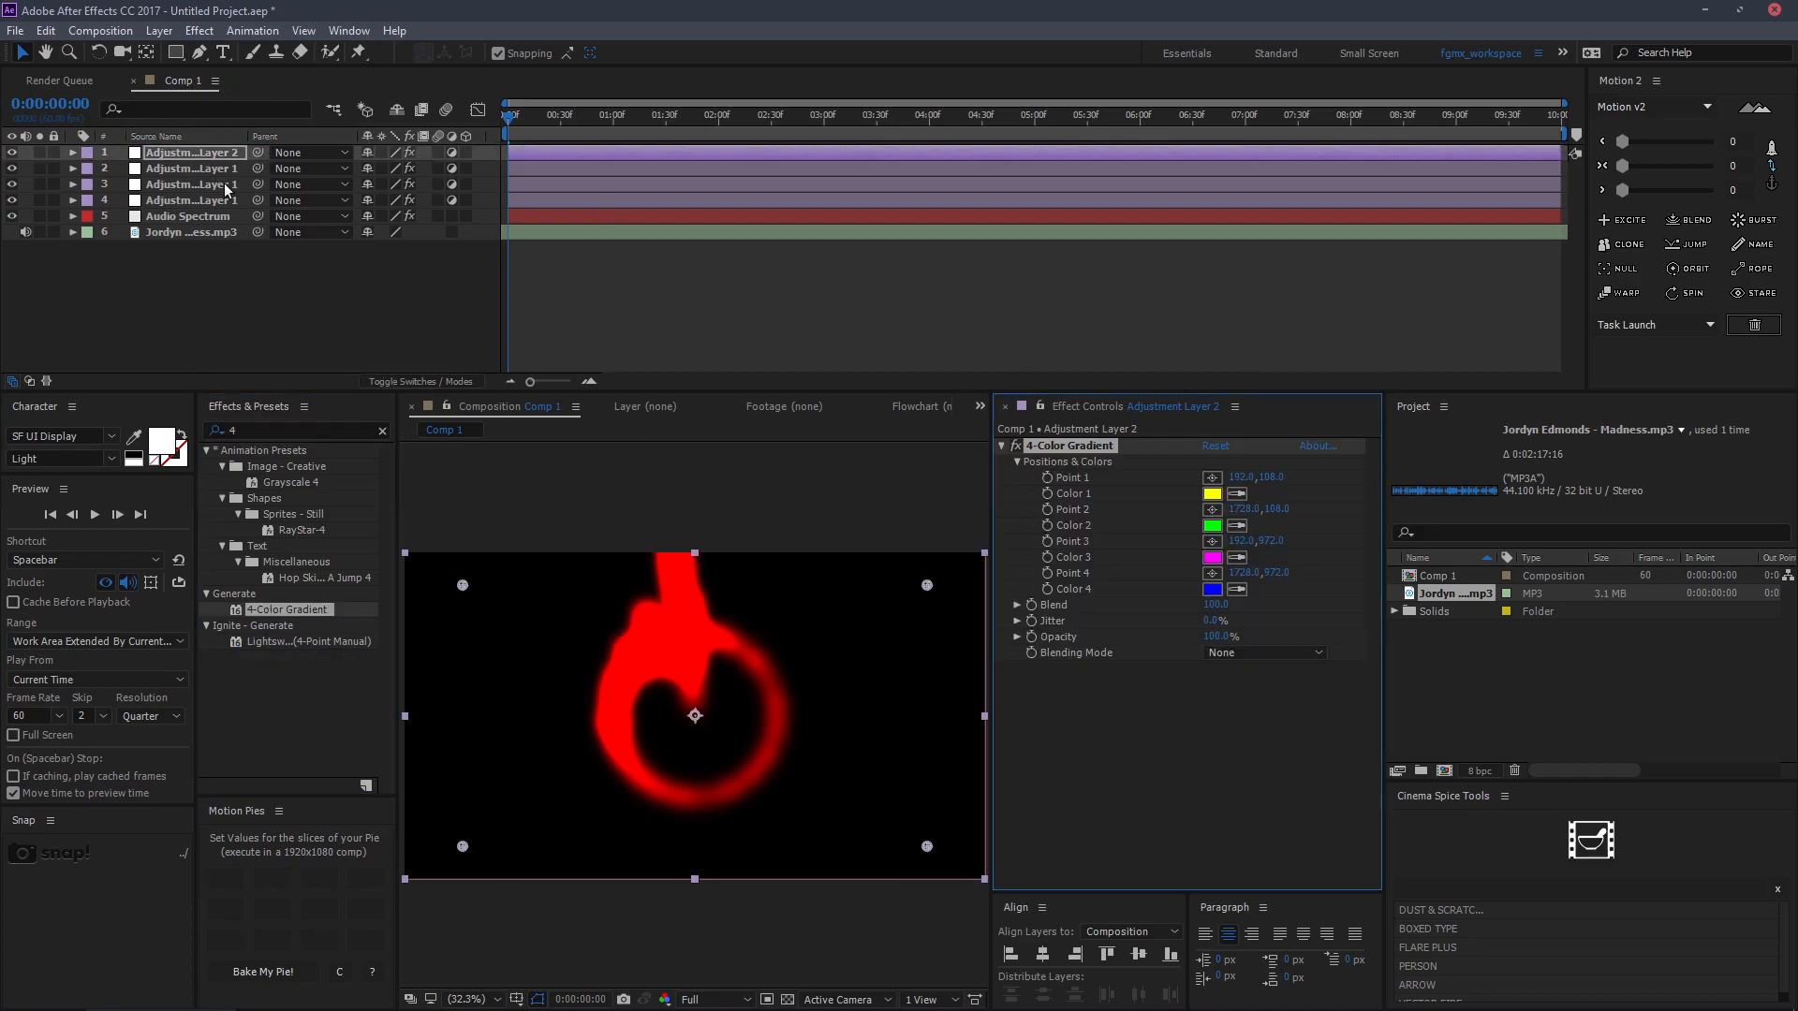
{"action": "left_click", "coordinate": [290, 234]}
{"action": "left_click", "coordinate": [744, 311]}
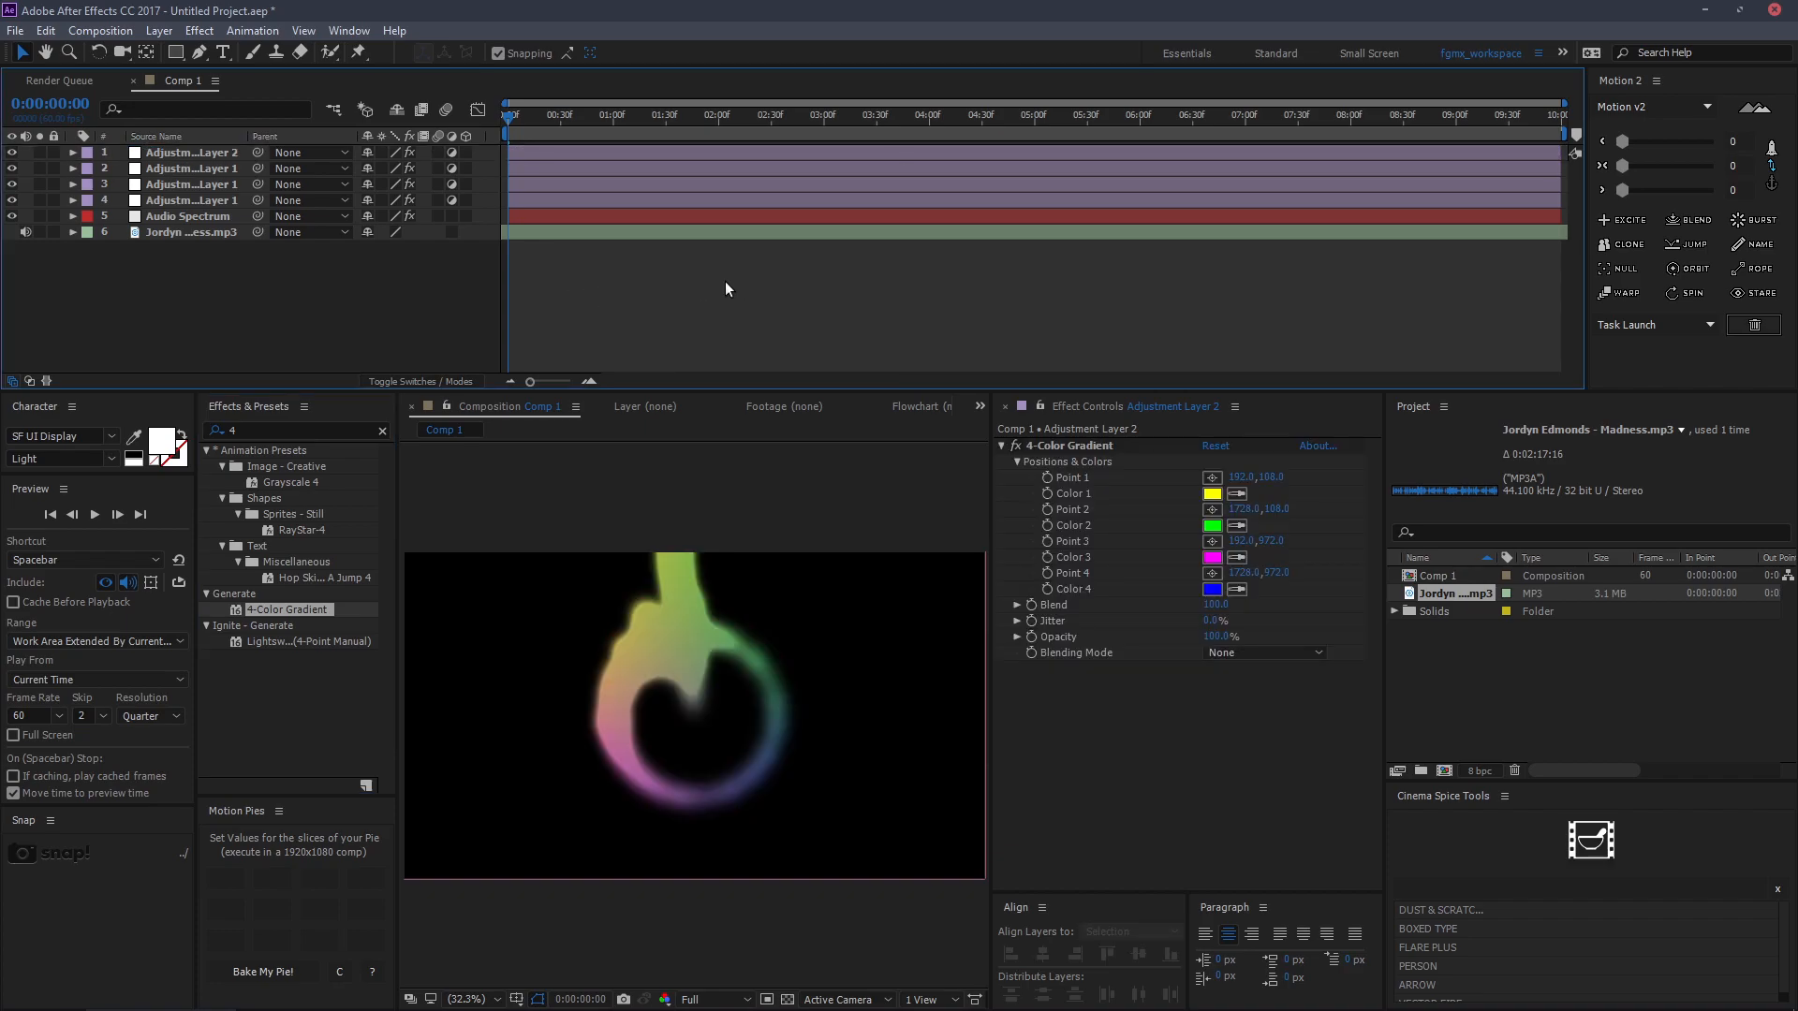
Set the preview frame skip to 5 and preview the gradient-coloured spectrum.
{"action": "key", "text": "space"}
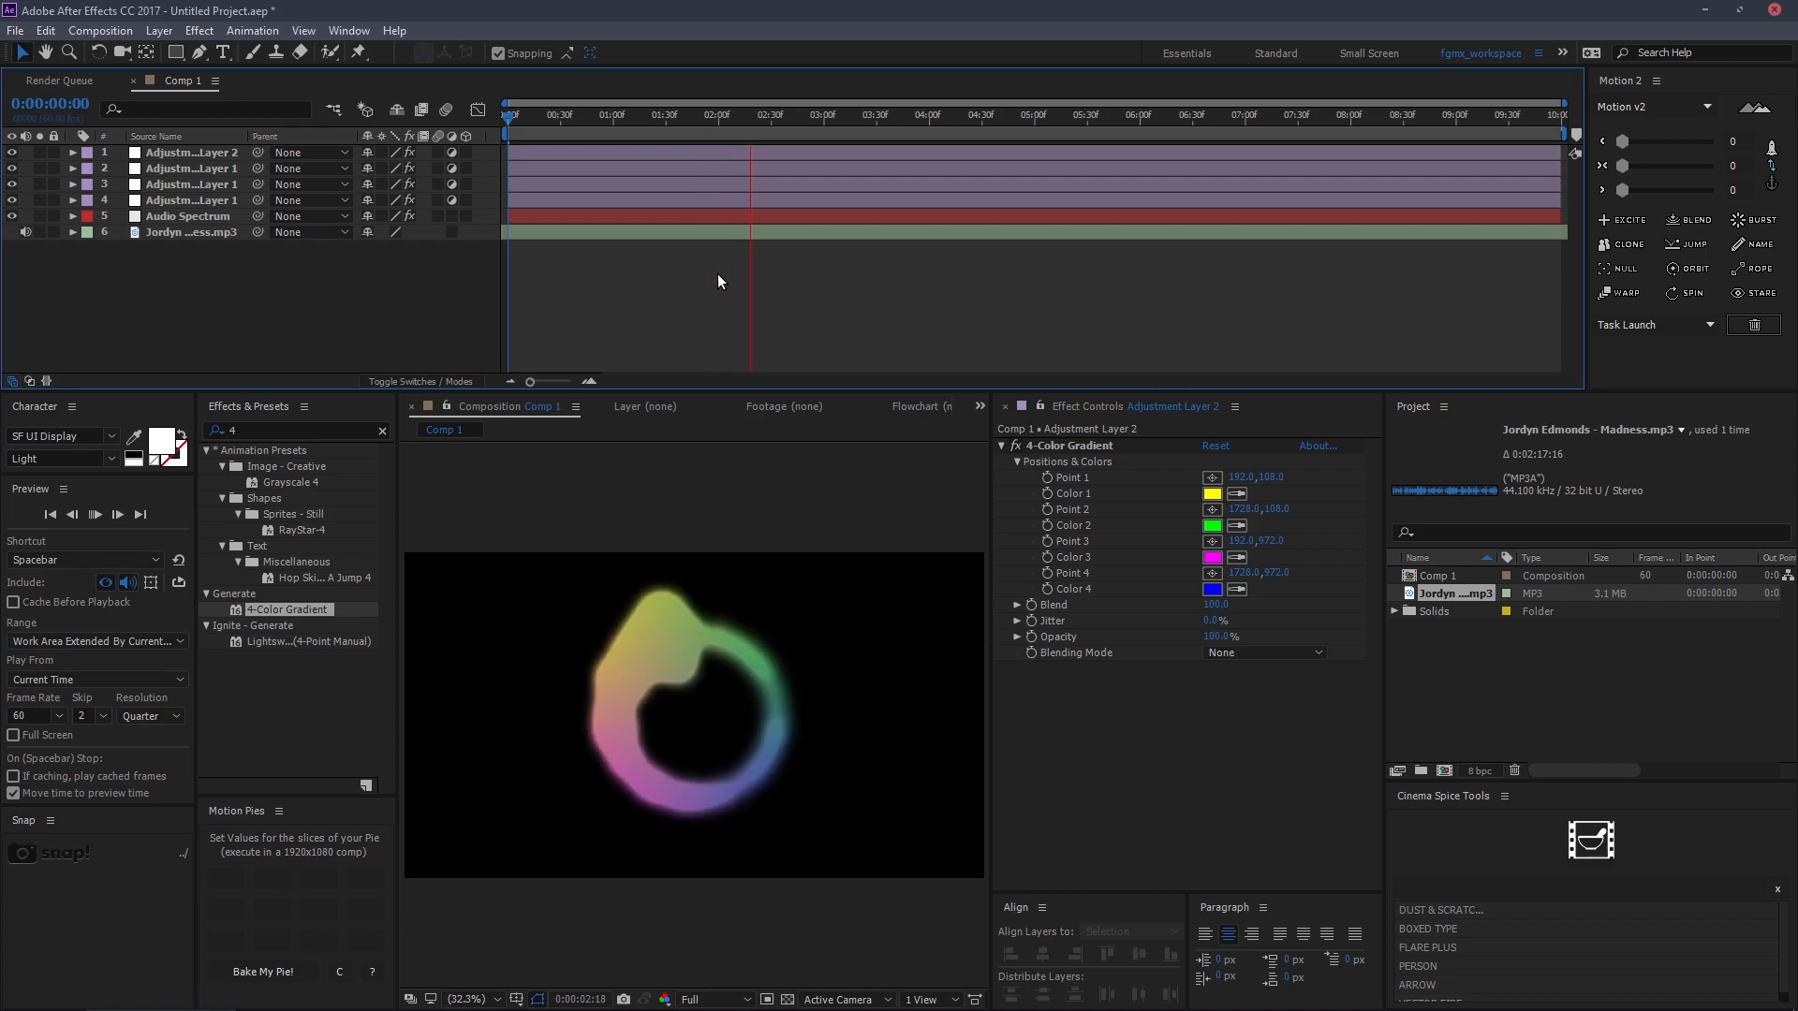
{"action": "key", "text": "space"}
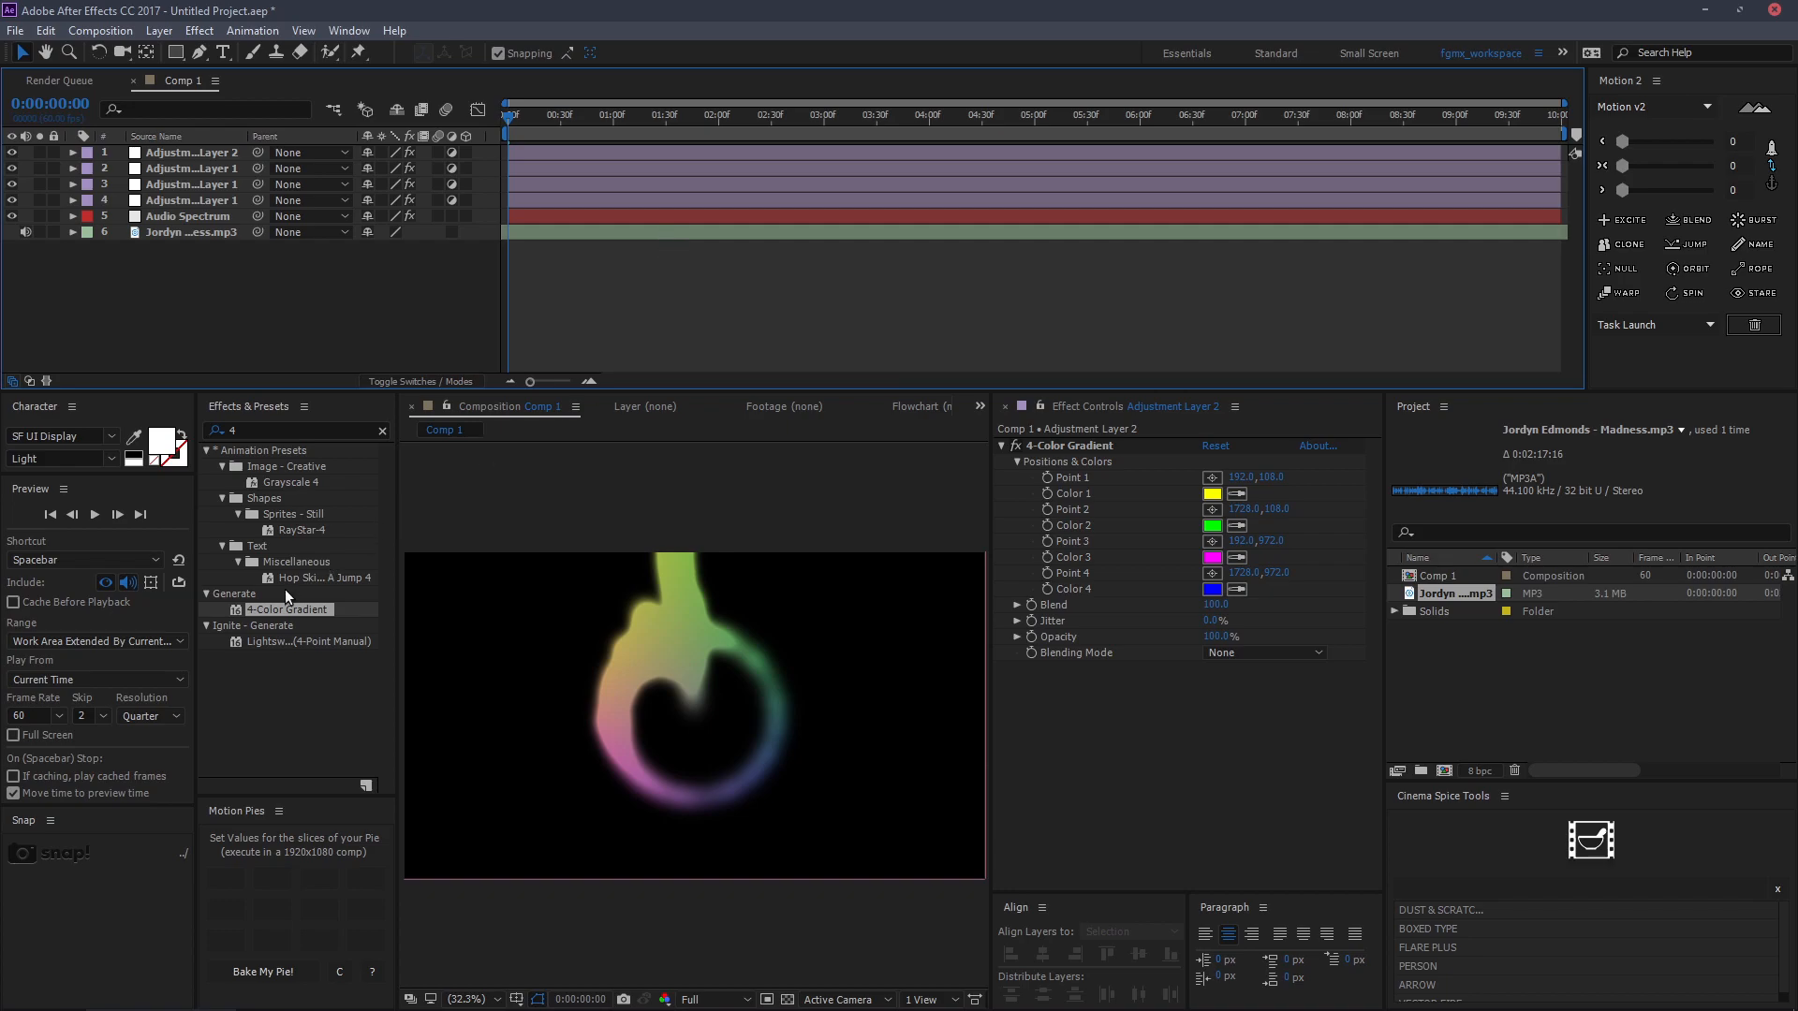
{"action": "left_click", "coordinate": [105, 718]}
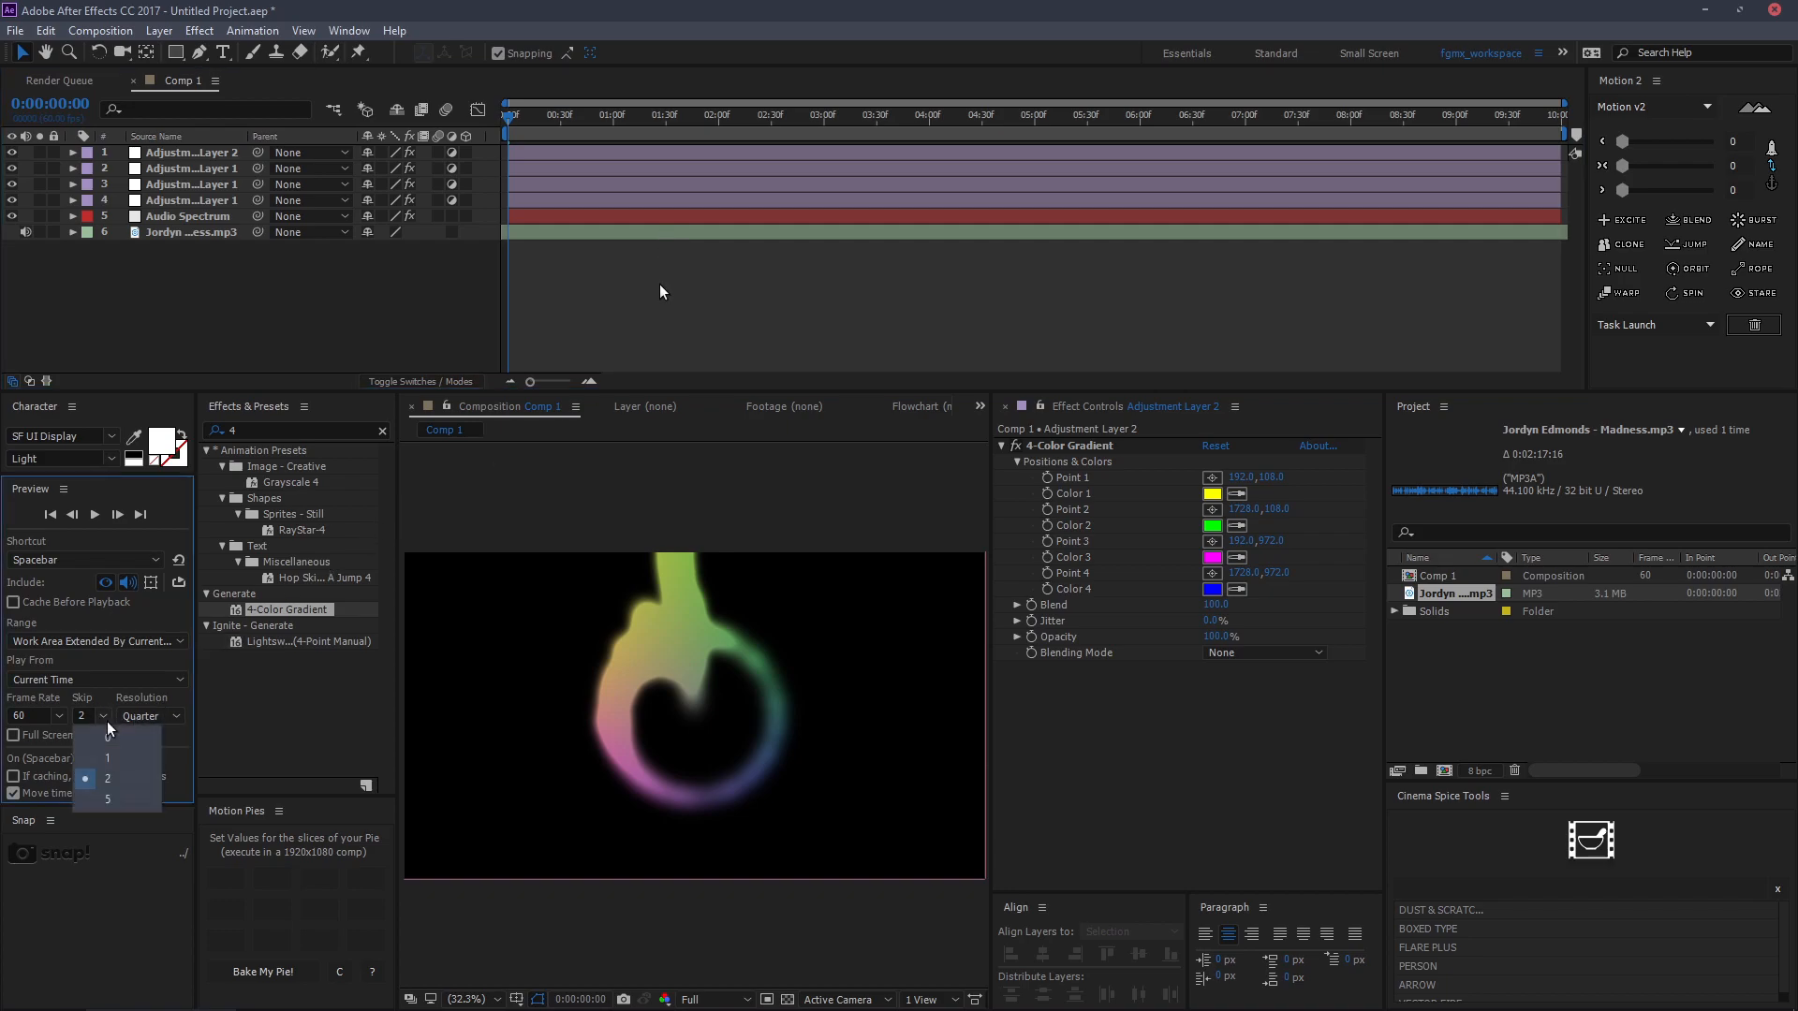
{"action": "left_click", "coordinate": [128, 800]}
{"action": "key", "text": "space"}
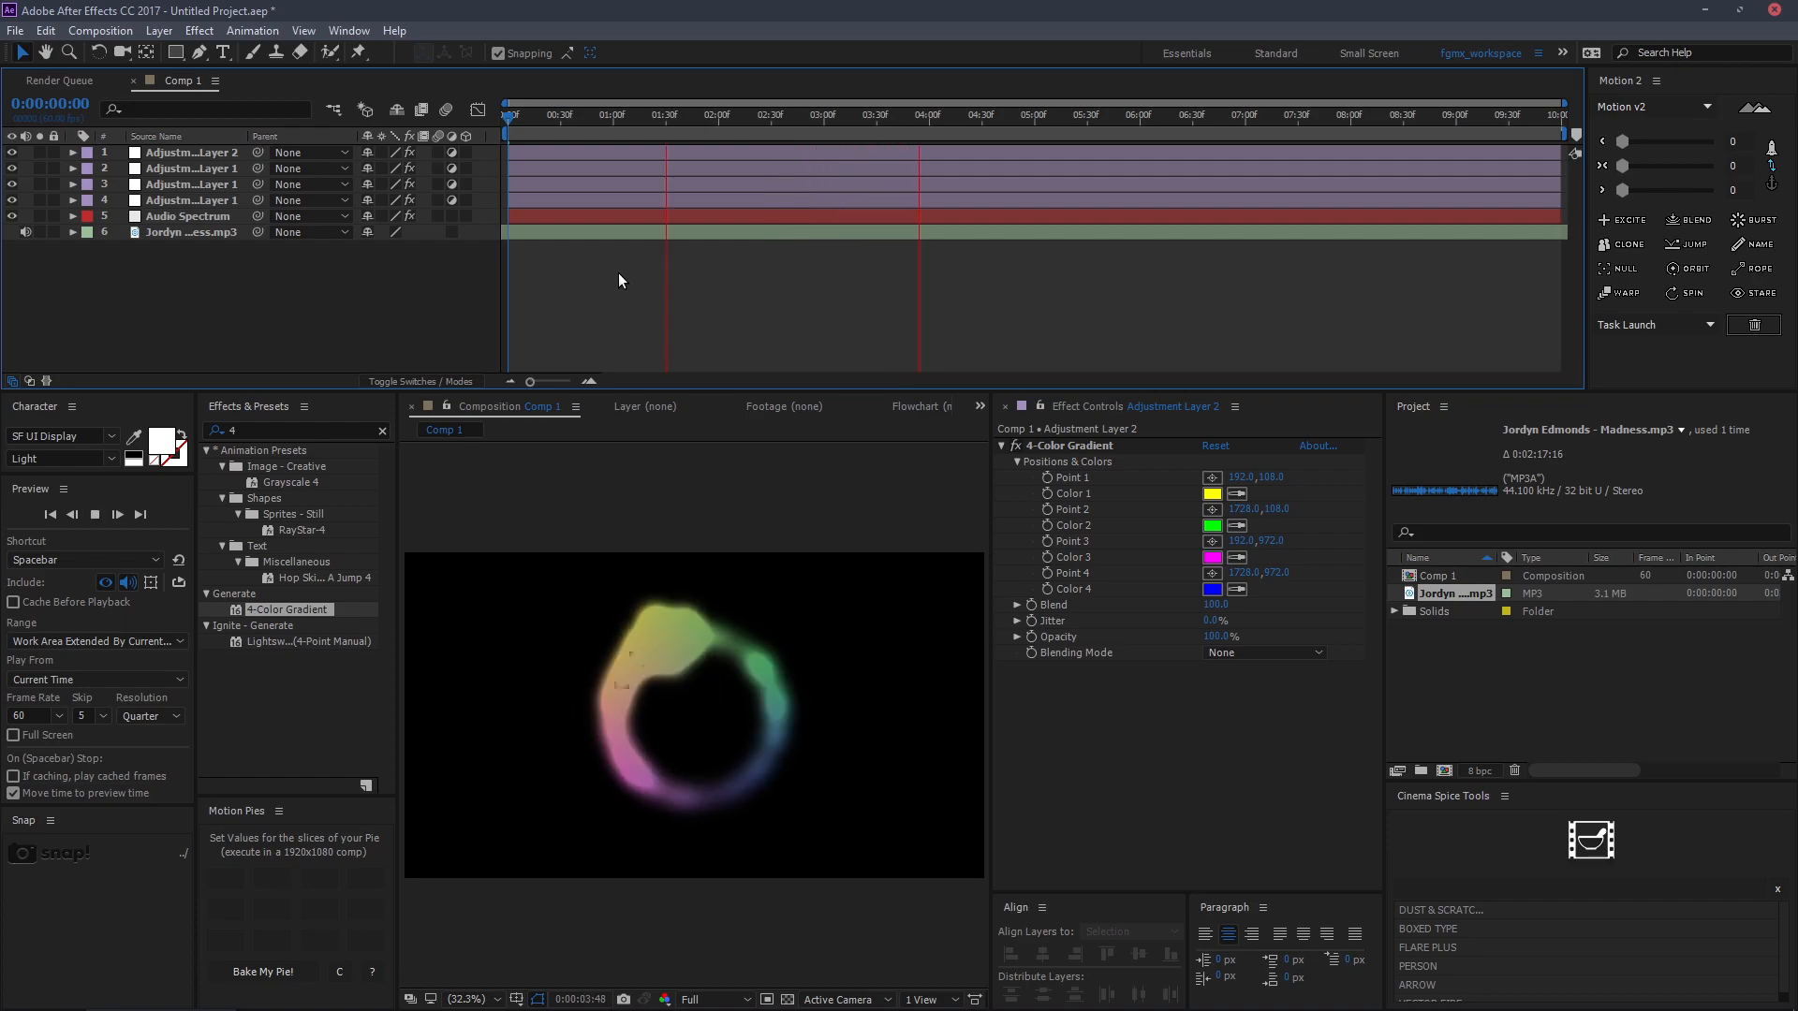
{"action": "key", "text": "space"}
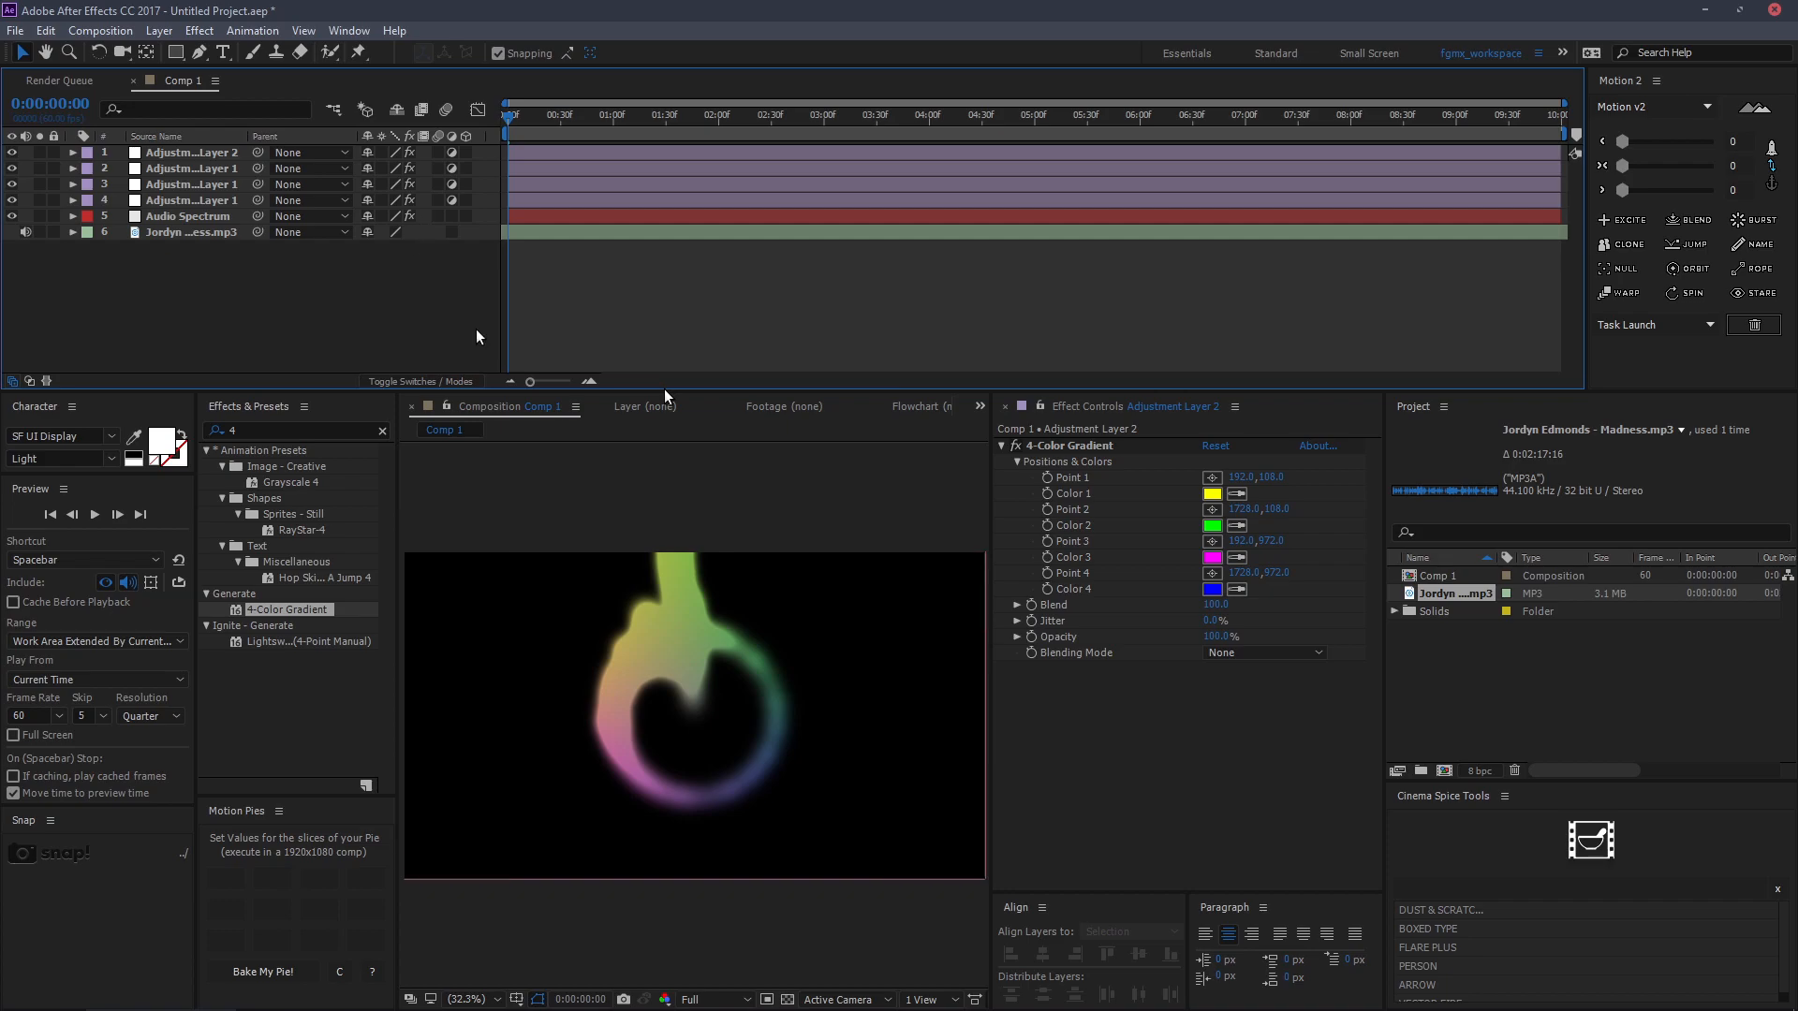
{"action": "left_click_drag", "start_coordinate": [305, 287], "coordinate": [714, 296]}
{"action": "left_click_drag", "start_coordinate": [406, 311], "coordinate": [407, 311]}
{"action": "left_click_drag", "start_coordinate": [278, 687], "coordinate": [325, 738]}
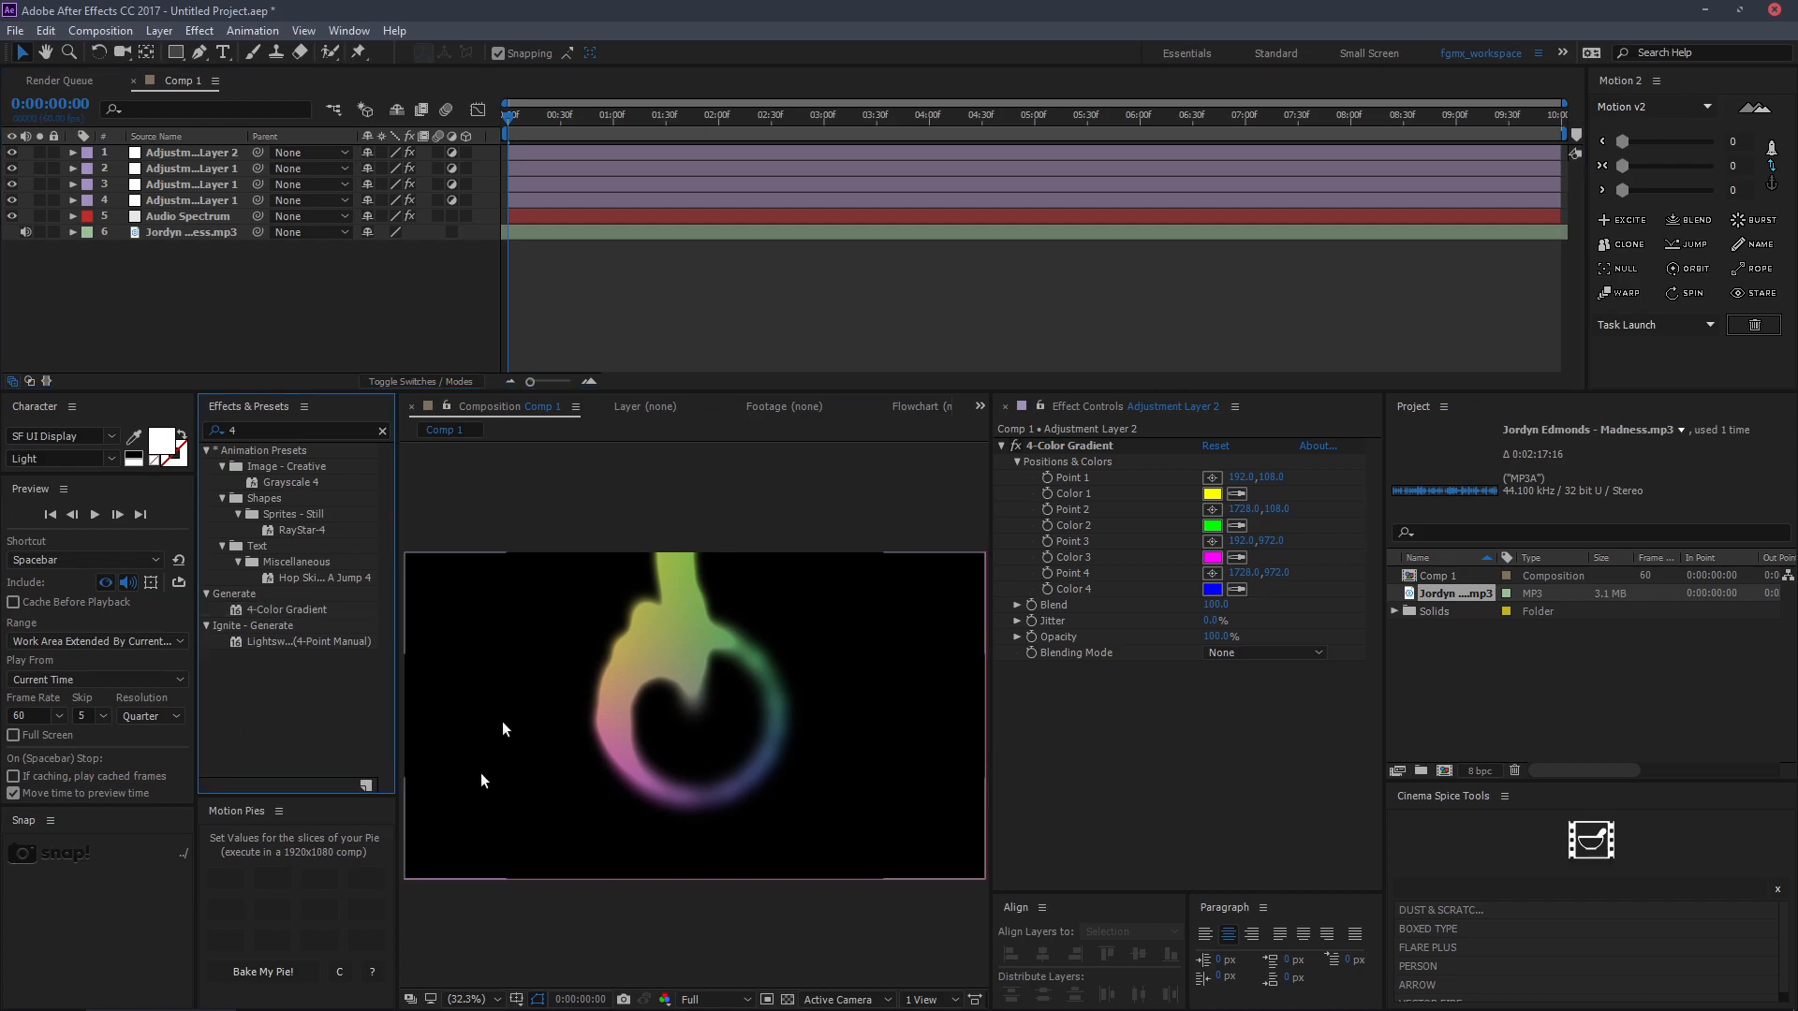
{"action": "left_click_drag", "start_coordinate": [619, 299], "coordinate": [1180, 272]}
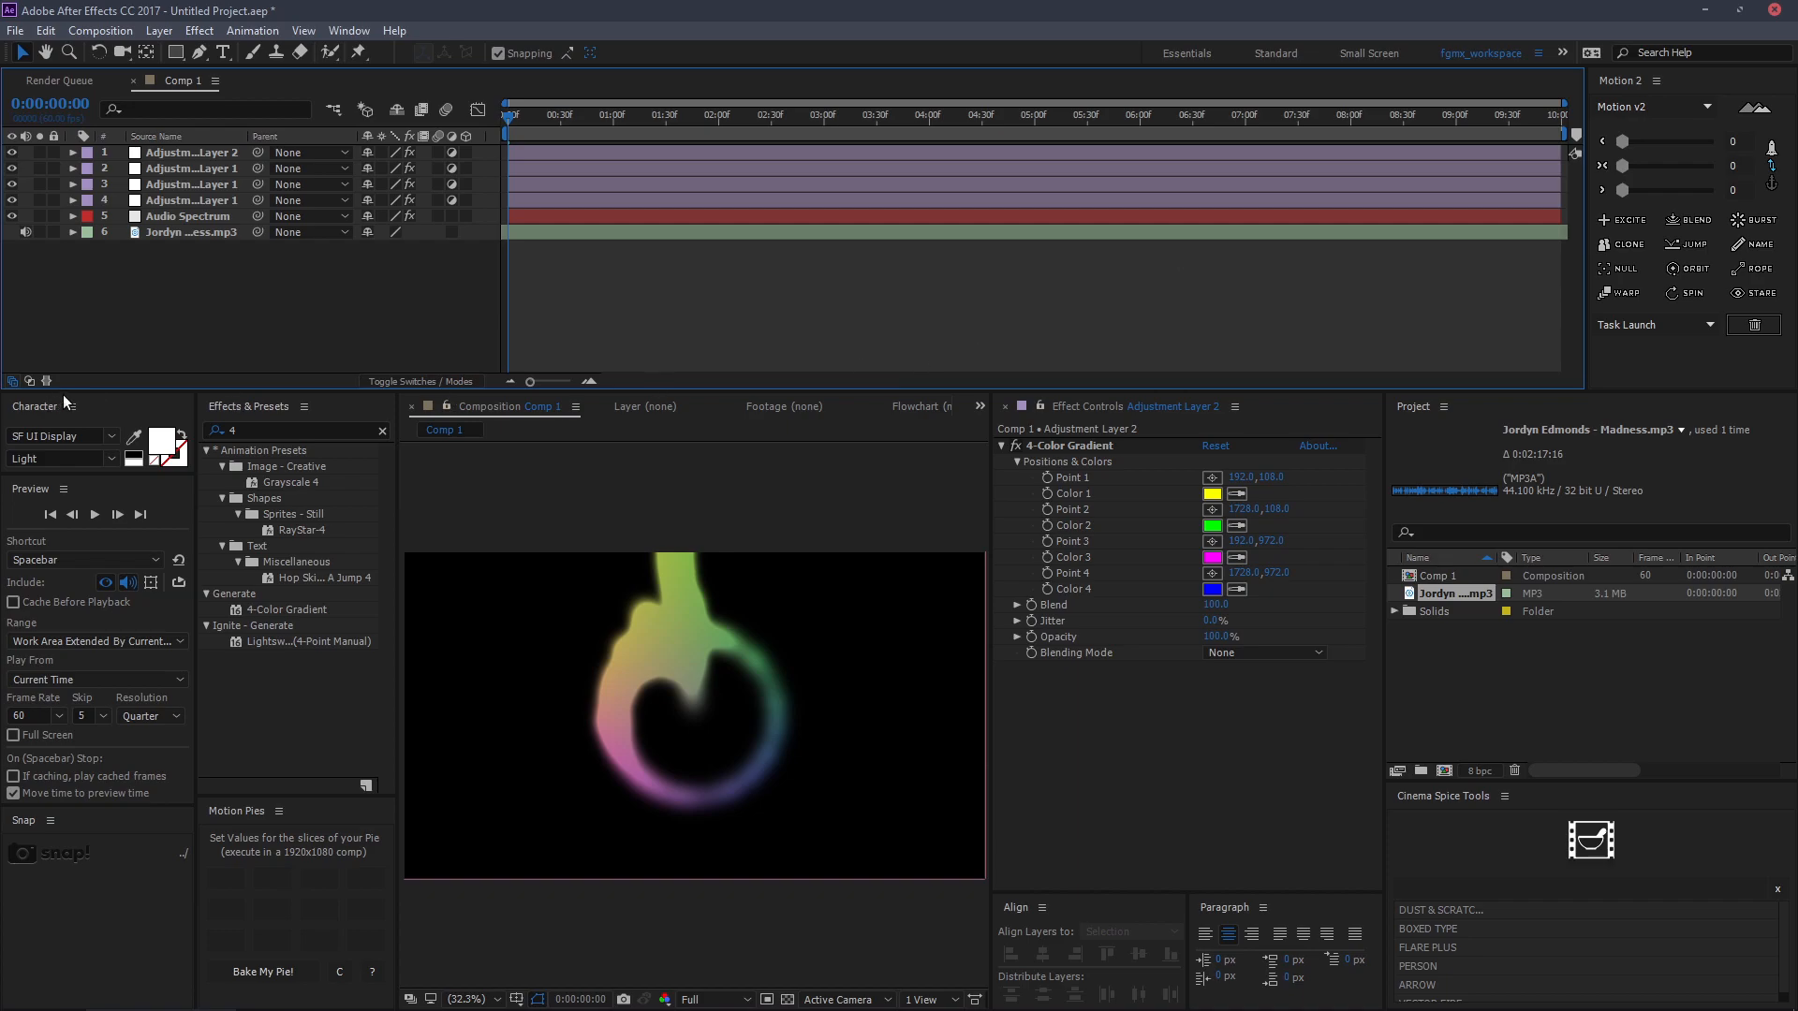
{"action": "left_click_drag", "start_coordinate": [187, 281], "coordinate": [768, 307]}
Pre-compose all layers of Comp 1 as Pre-comp 1, moving all attributes into the new composition.
{"action": "left_click_drag", "start_coordinate": [206, 294], "coordinate": [111, 145]}
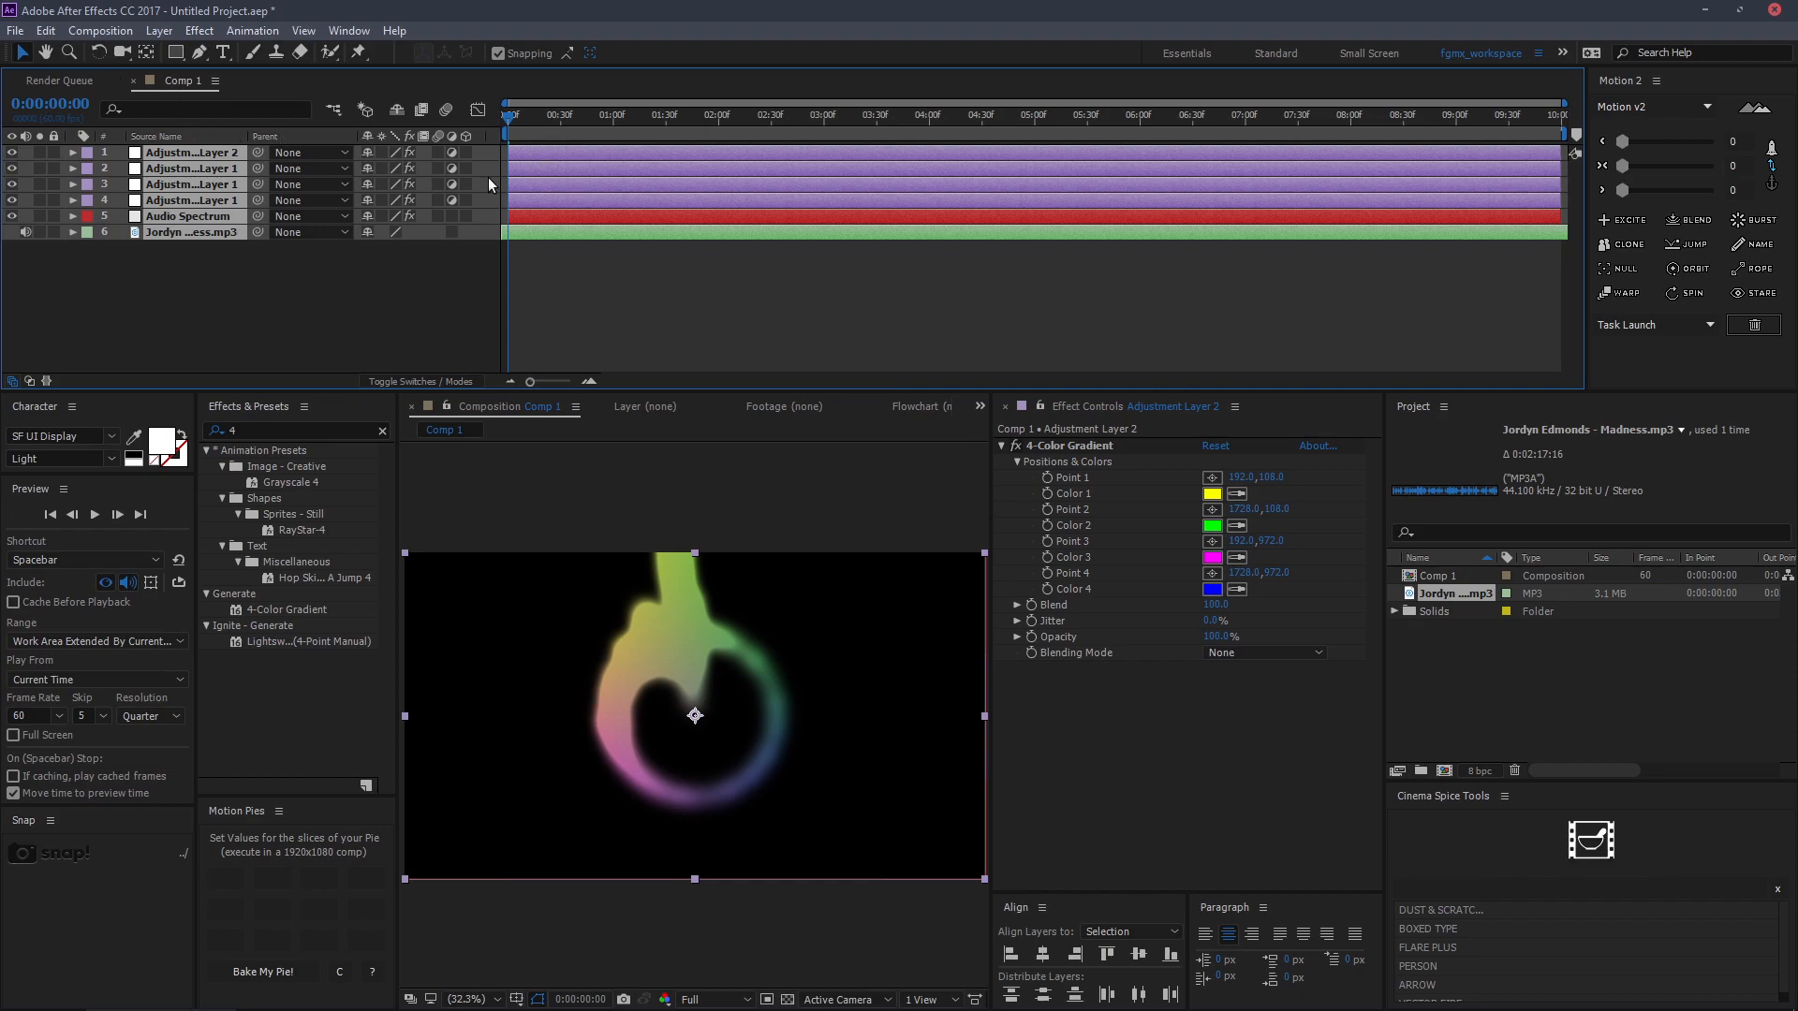
{"action": "key", "text": "ctrl+shift+c"}
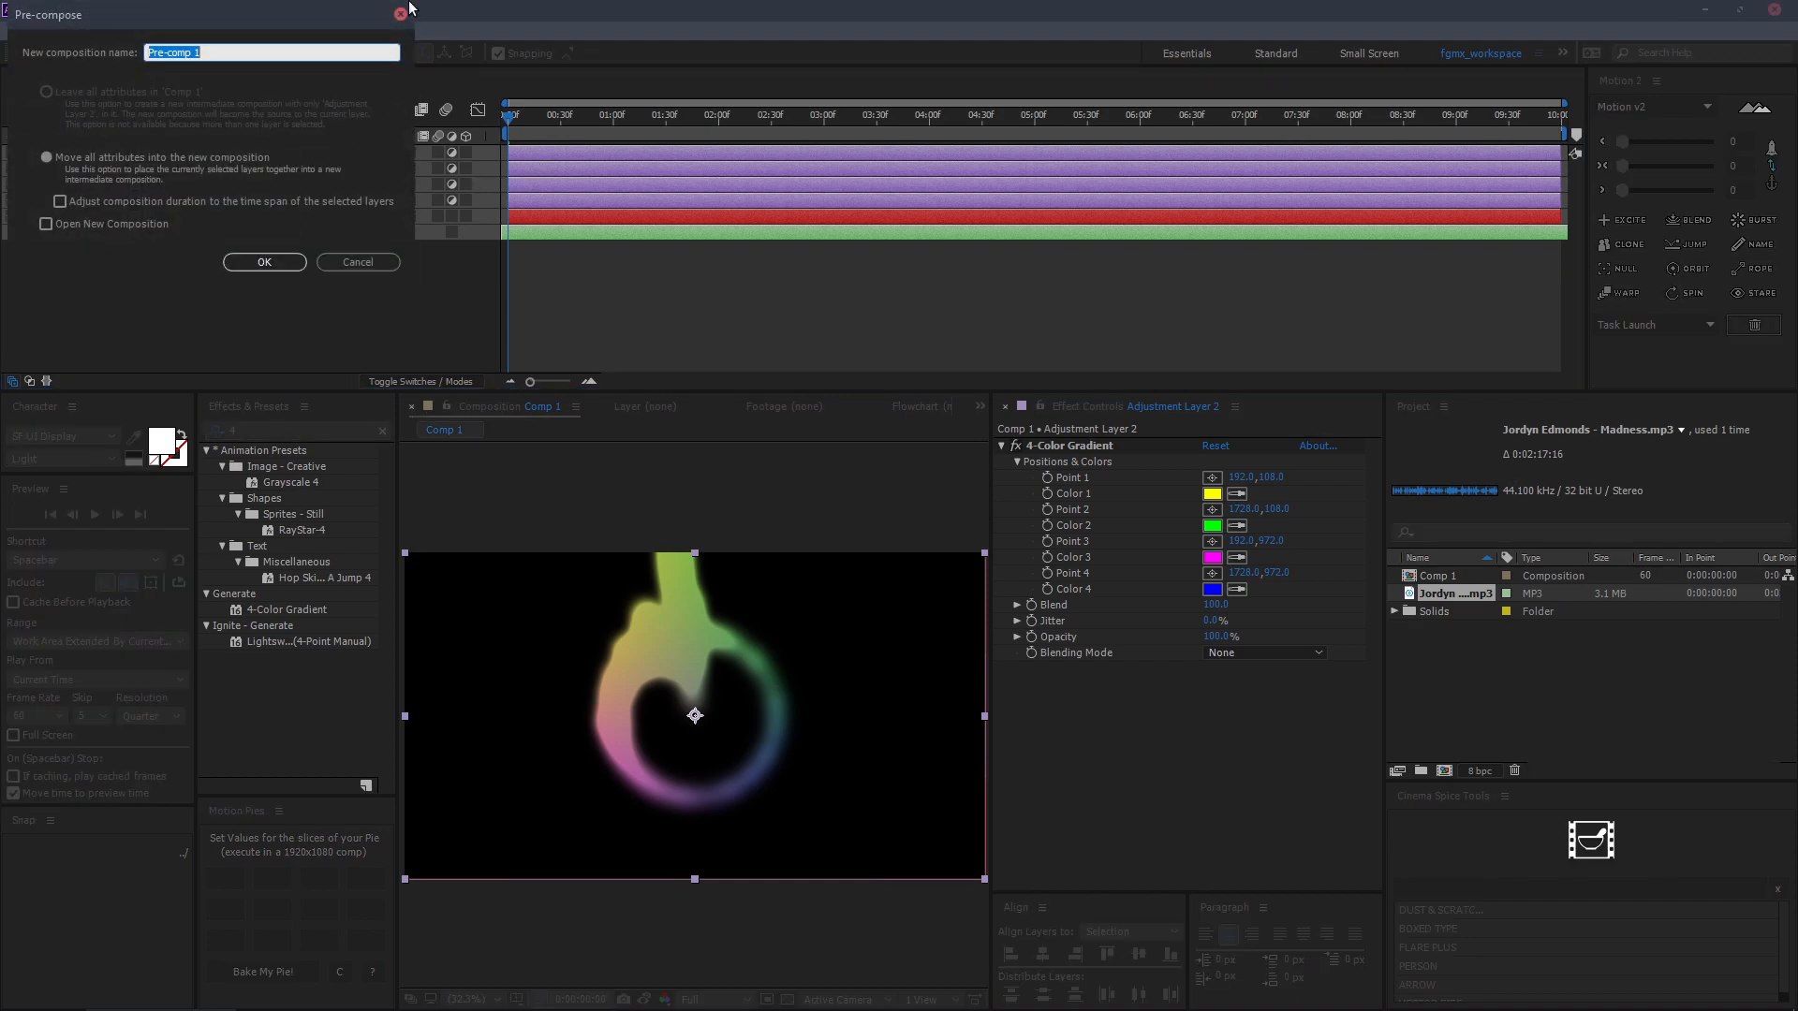
{"action": "left_click_drag", "start_coordinate": [78, 14], "coordinate": [395, 166]}
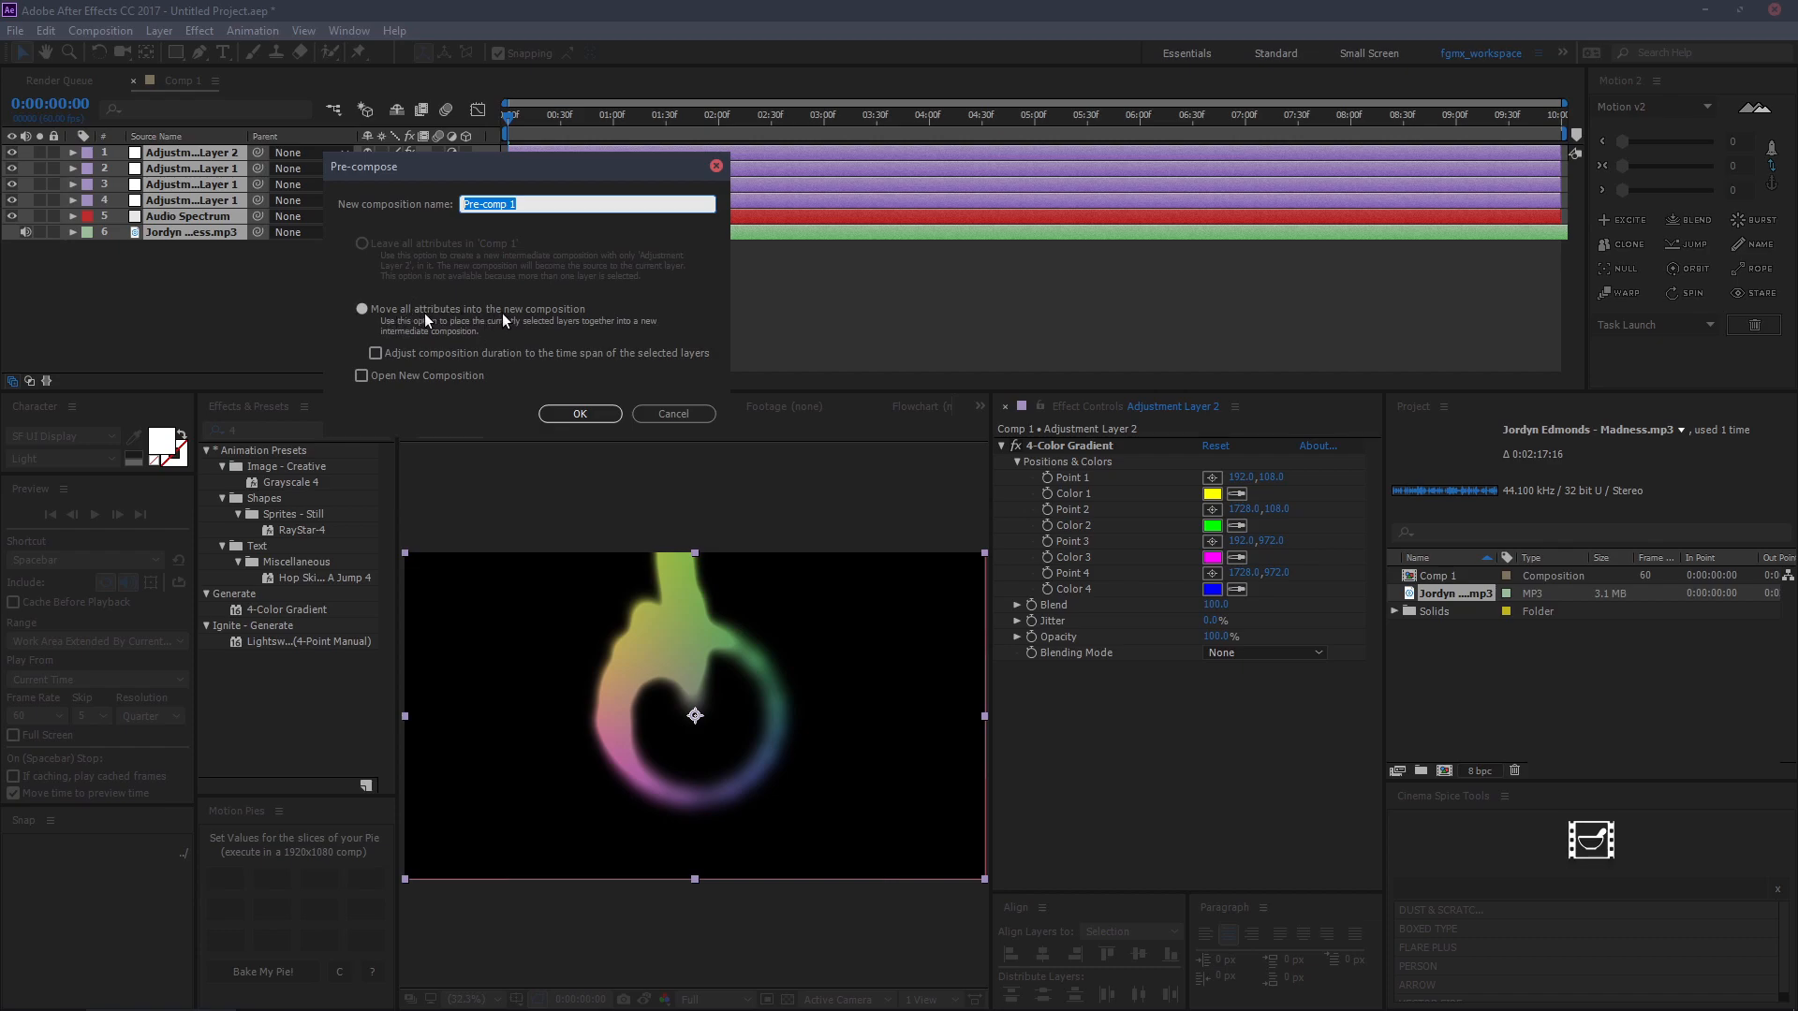
{"action": "left_click", "coordinate": [571, 421]}
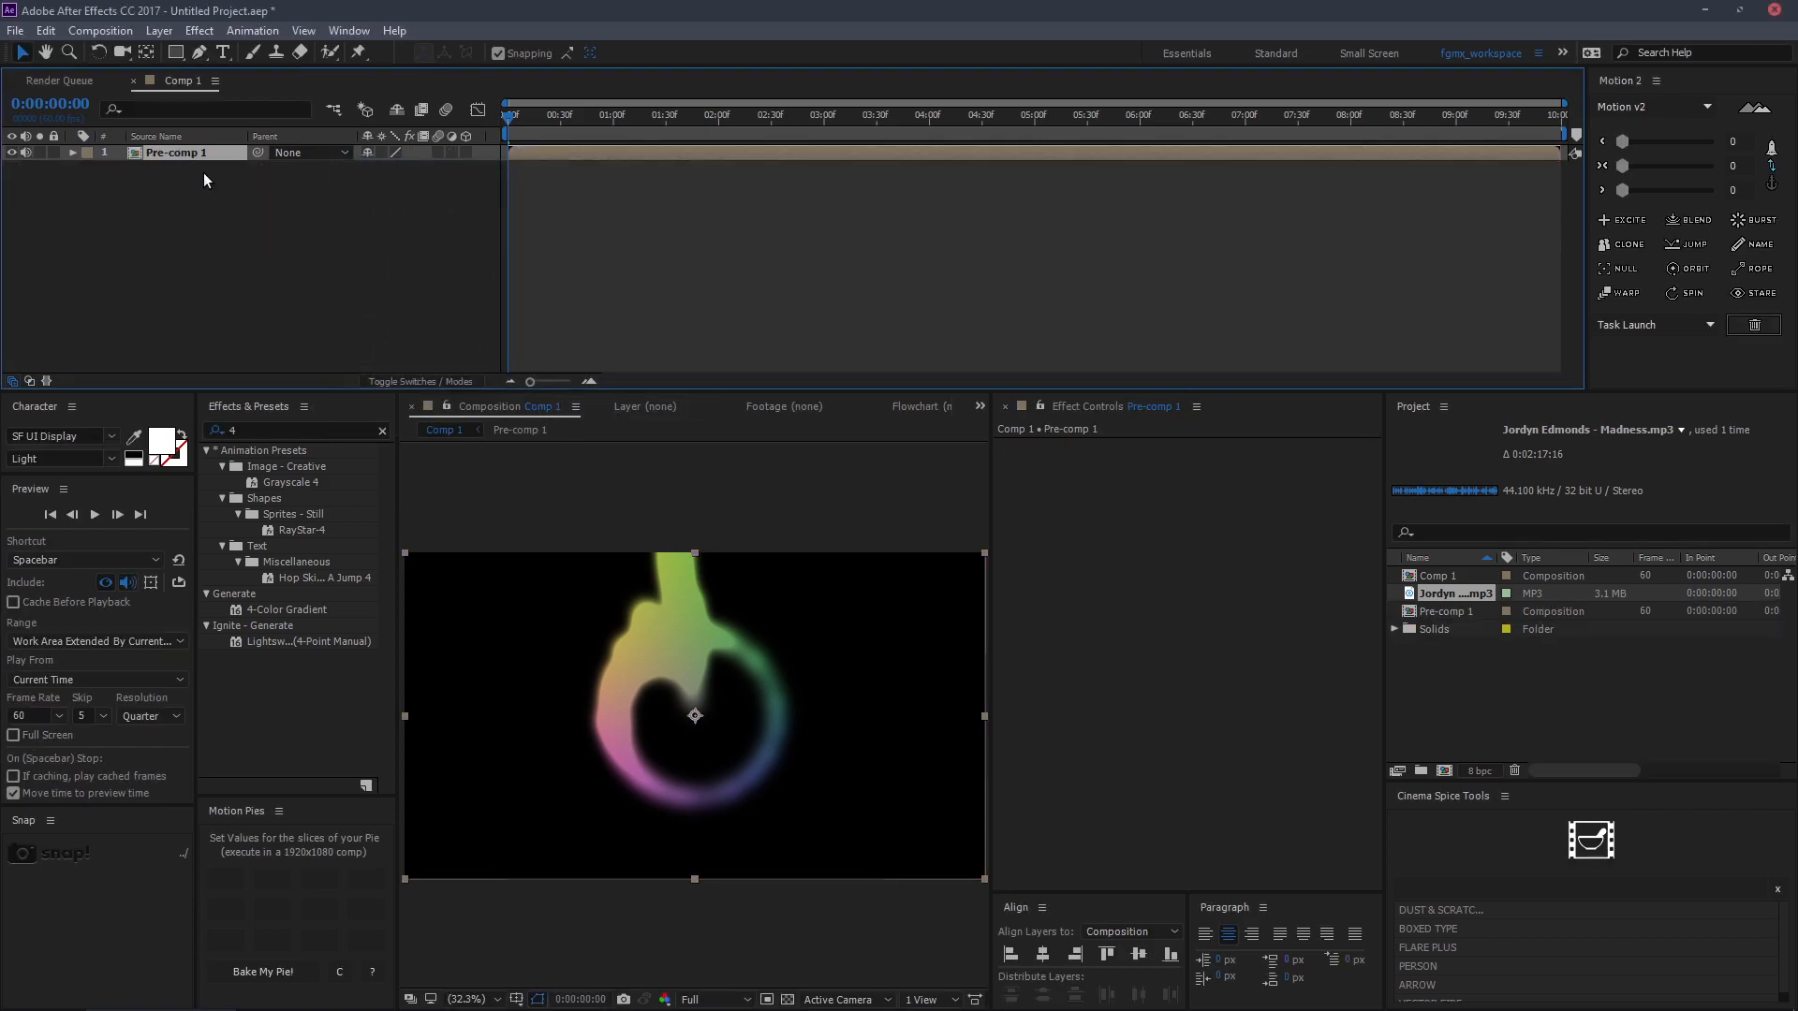
Set the opacity of the Pre-comp 1 layer to 50%.
{"action": "key", "text": "t"}
{"action": "left_click", "coordinate": [373, 168]}
{"action": "type", "text": "50"}
{"action": "key", "text": "Return"}
{"action": "left_click", "coordinate": [354, 211]}
Add the expression time*100 to the Pre-comp 1 layer's rotation and preview the spinning spectrum.
{"action": "left_click", "coordinate": [184, 156]}
{"action": "left_click", "coordinate": [174, 156]}
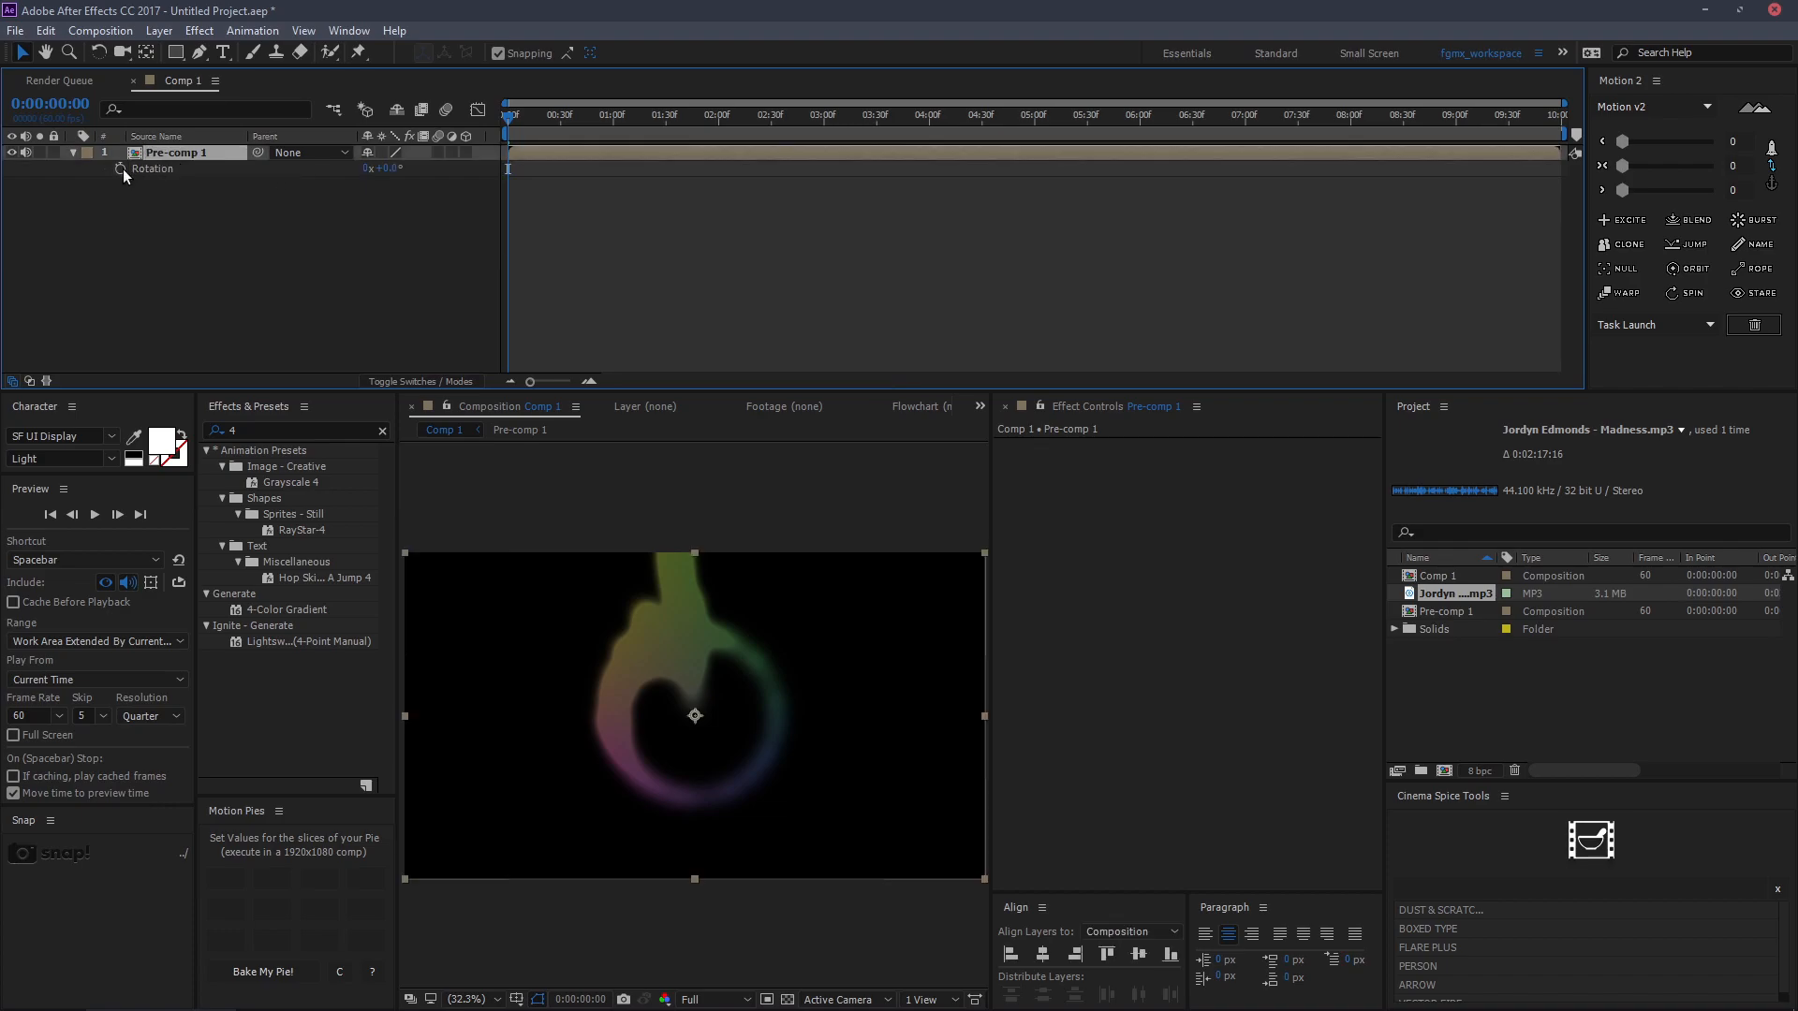
{"action": "key", "text": "r"}
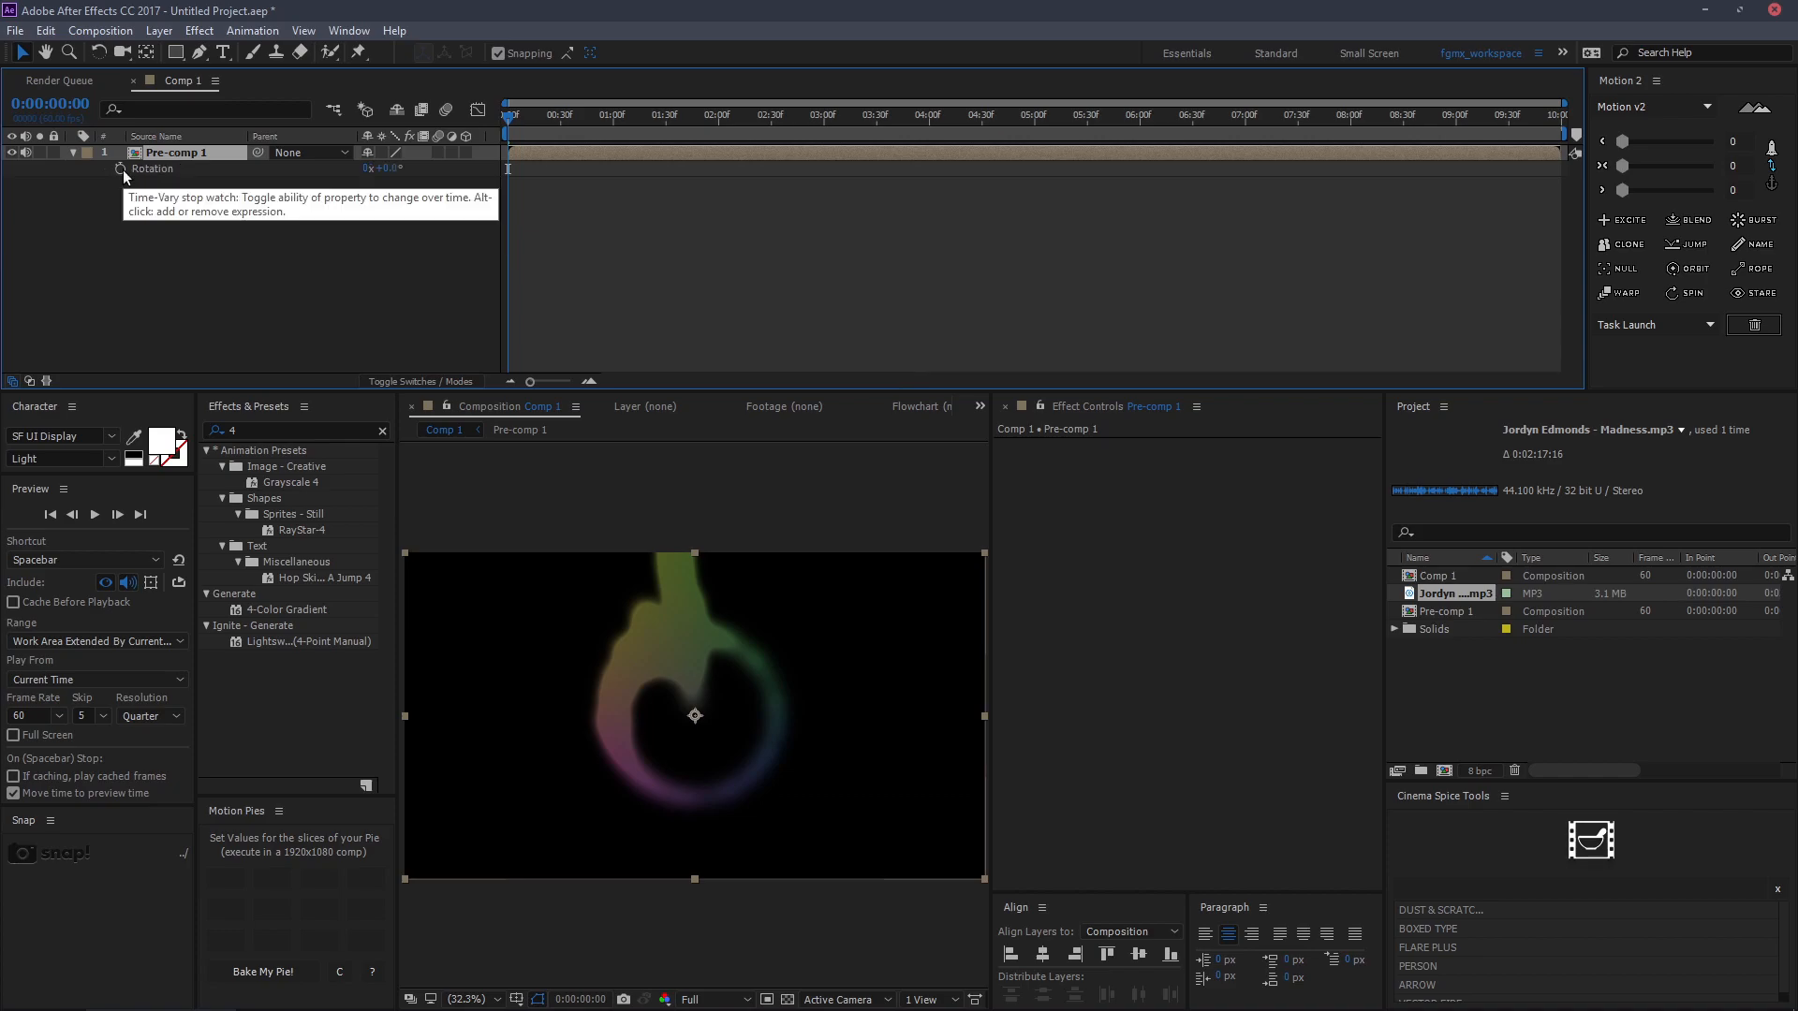
{"action": "left_click", "coordinate": [120, 173], "text": "alt"}
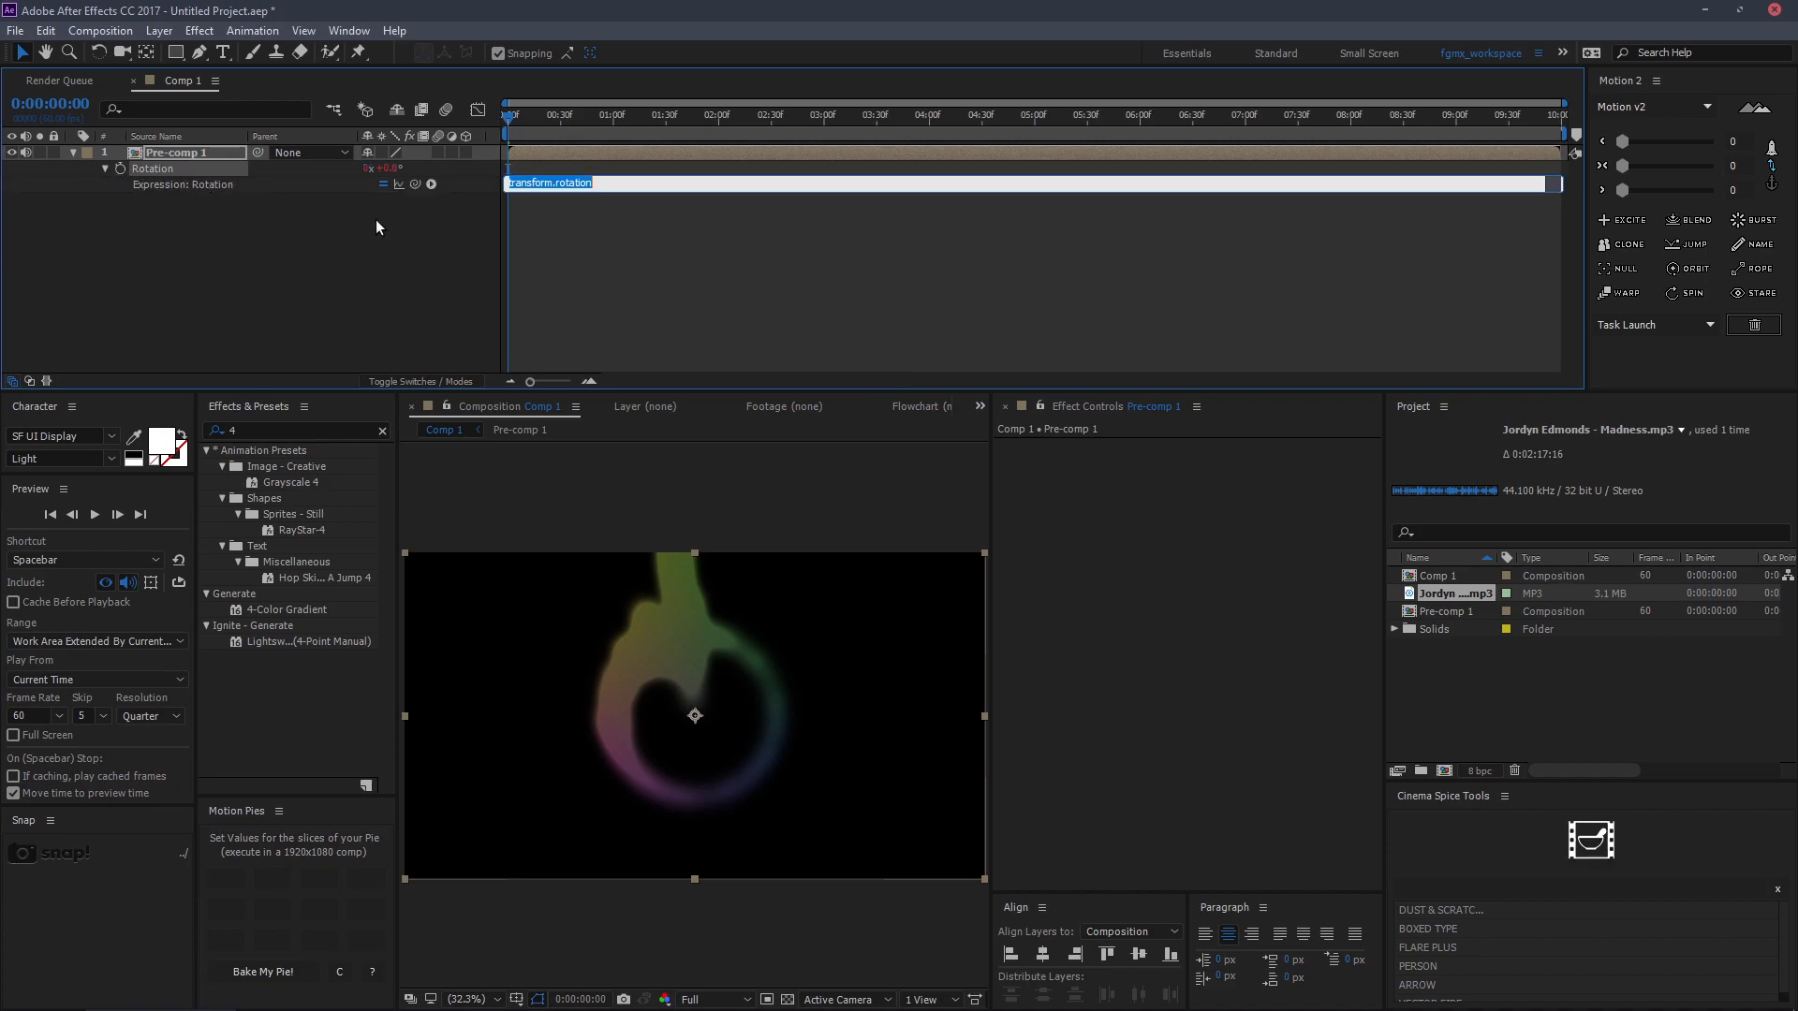
{"action": "type", "text": "time*100"}
{"action": "left_click", "coordinate": [535, 269]}
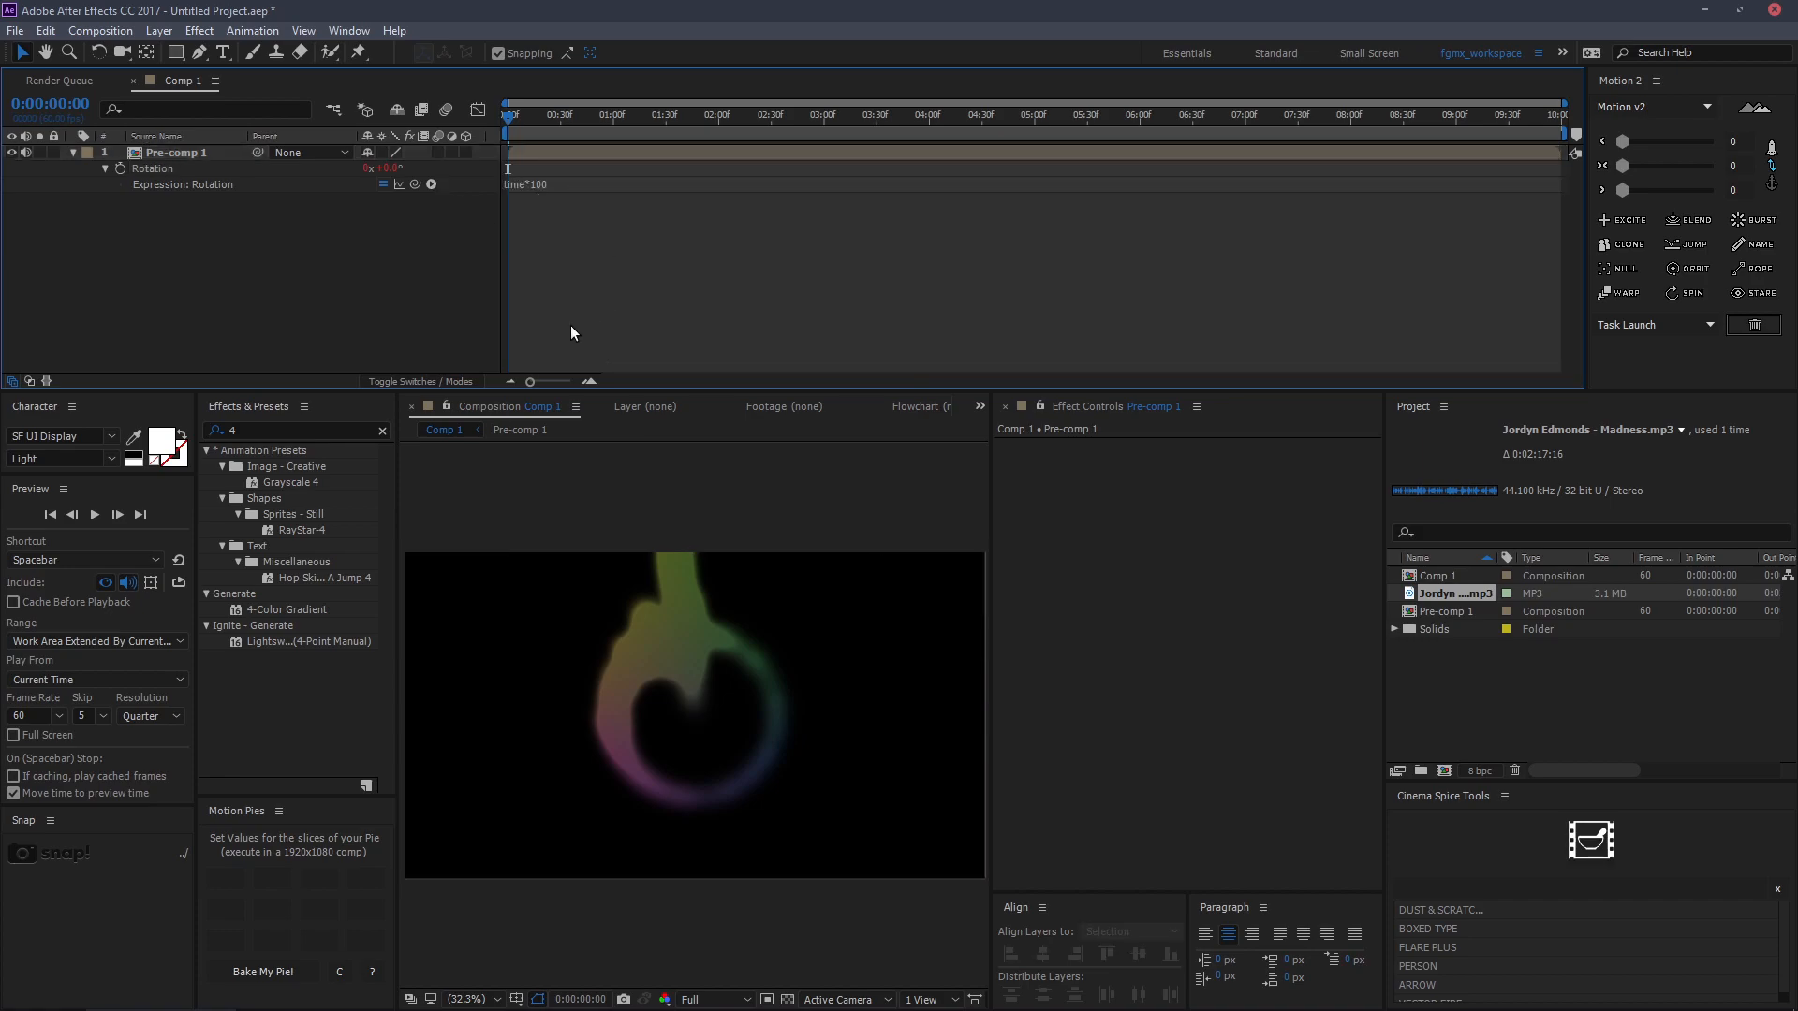
{"action": "key", "text": "space"}
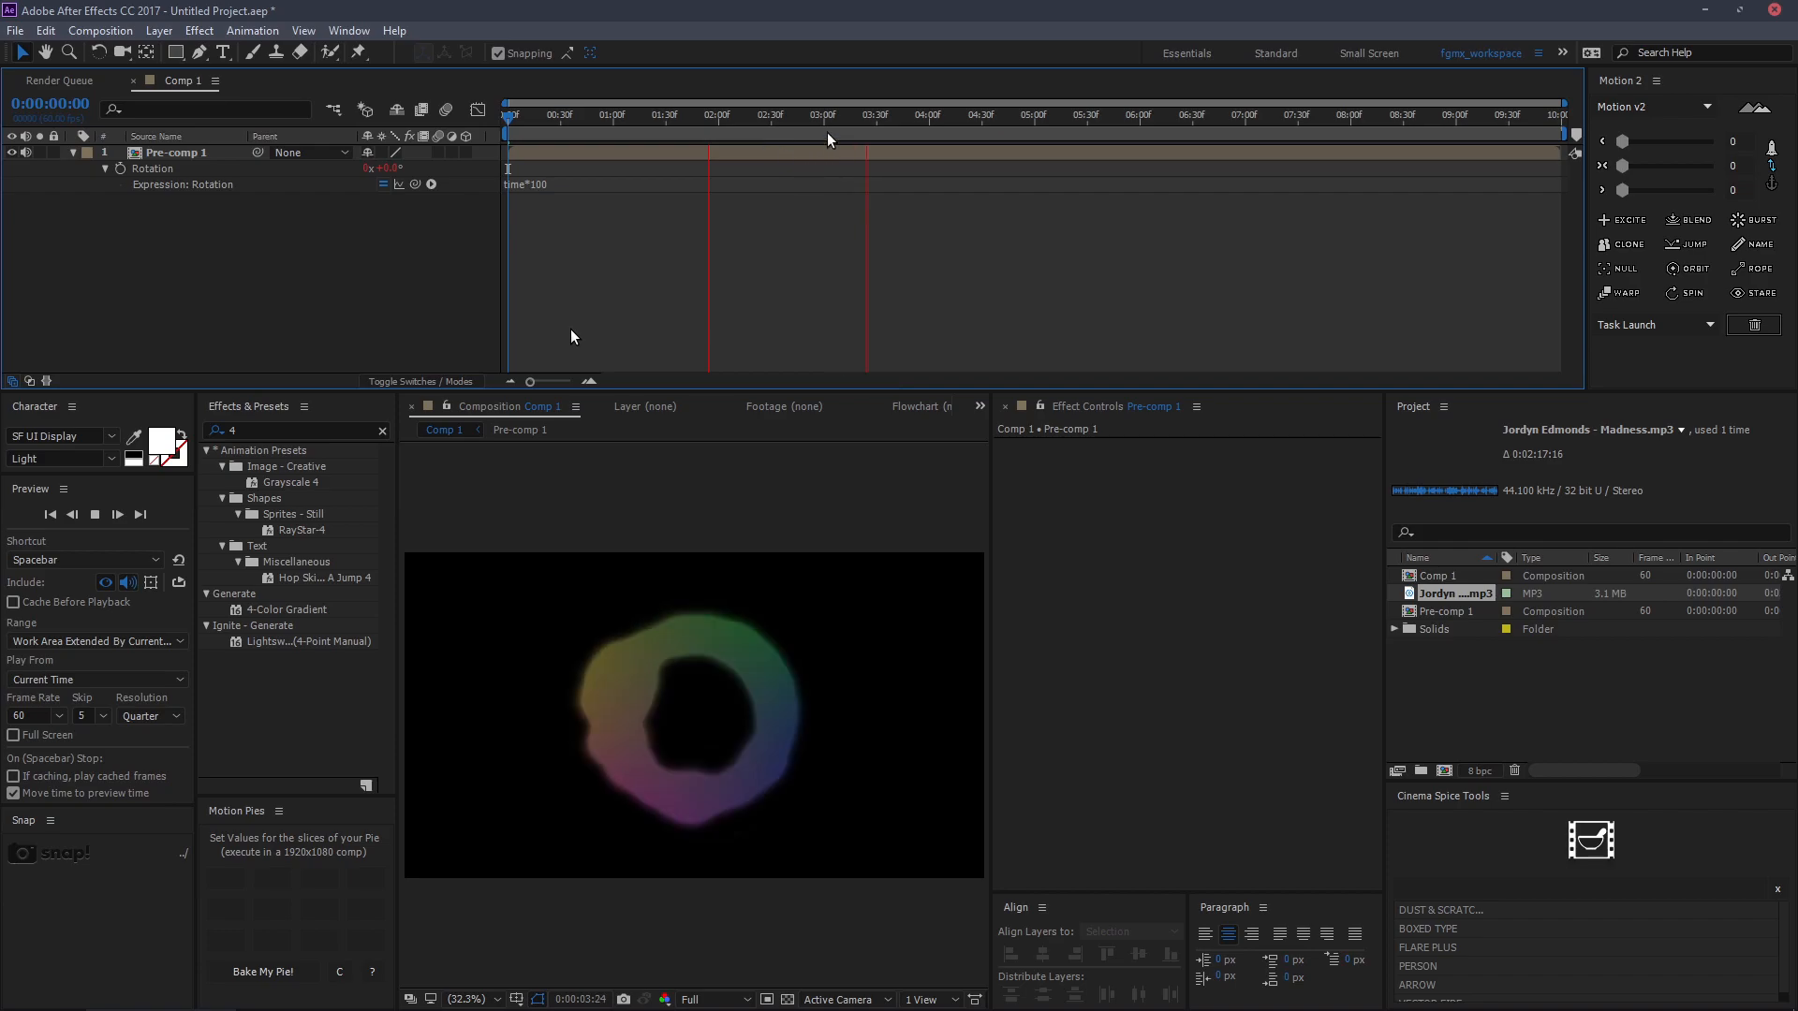
{"action": "key", "text": "space"}
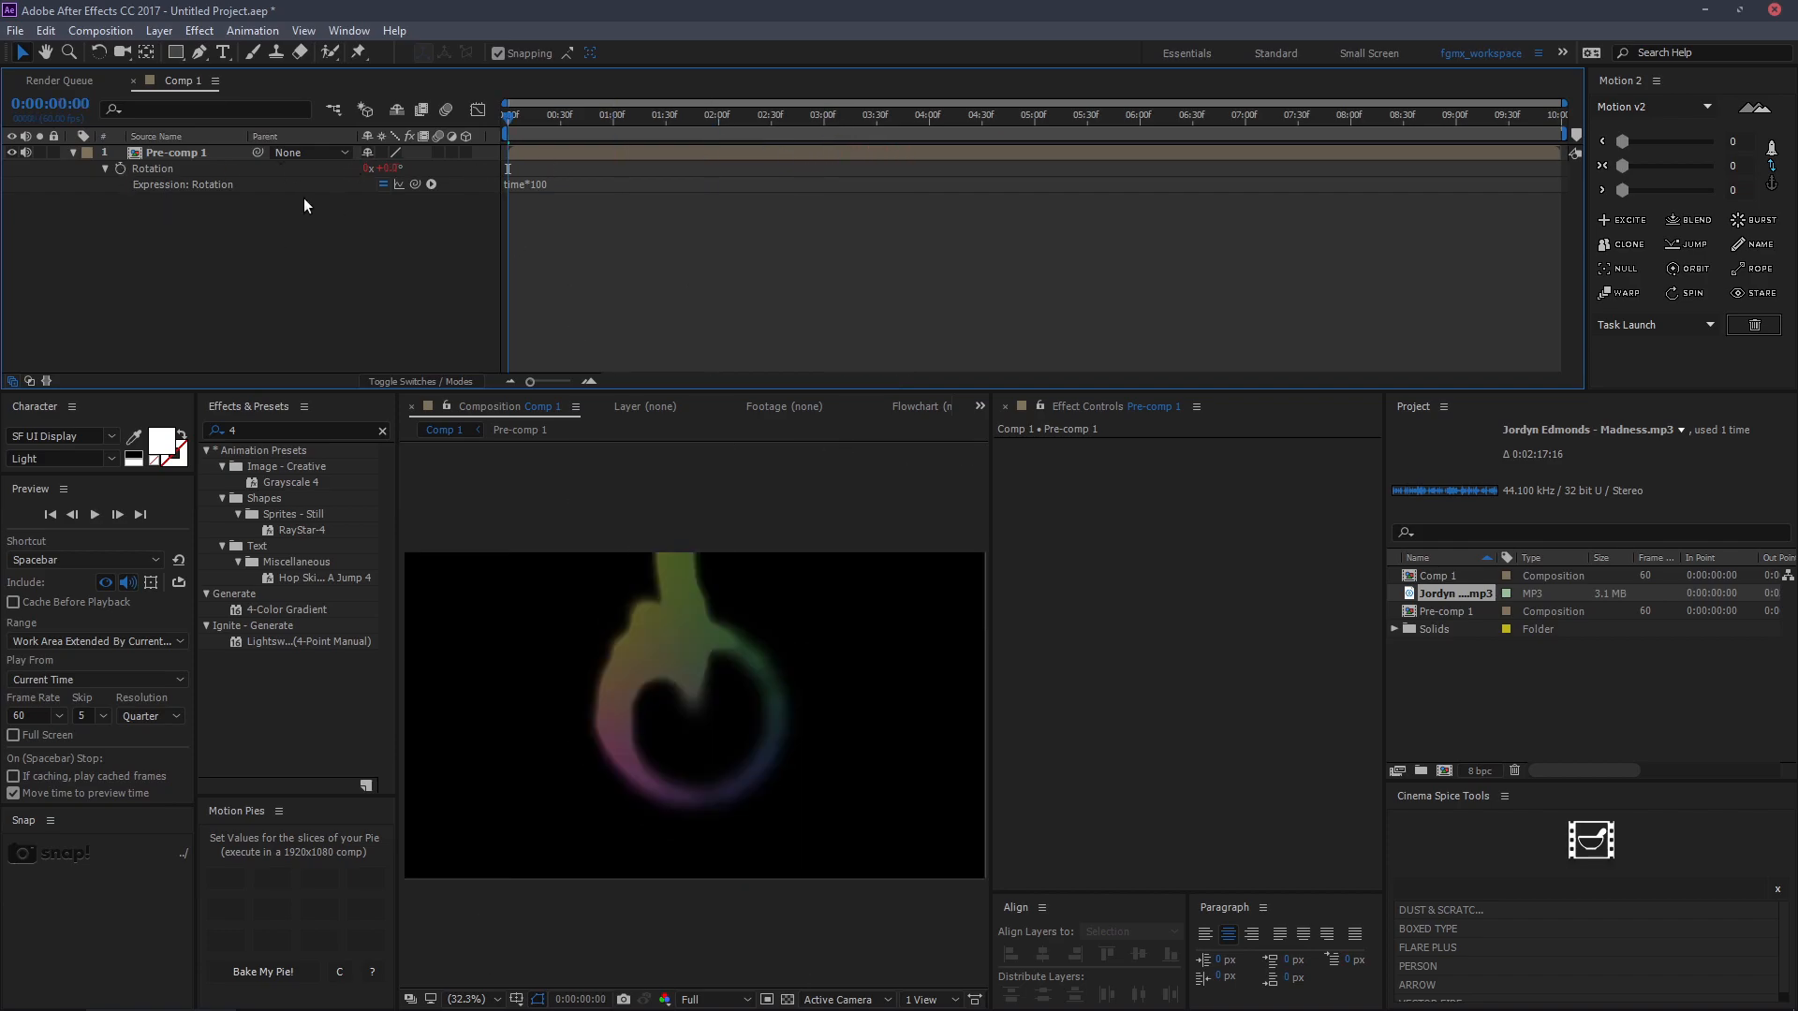
Duplicate the rotating Pre-comp 1 layer.
{"action": "left_click", "coordinate": [195, 148]}
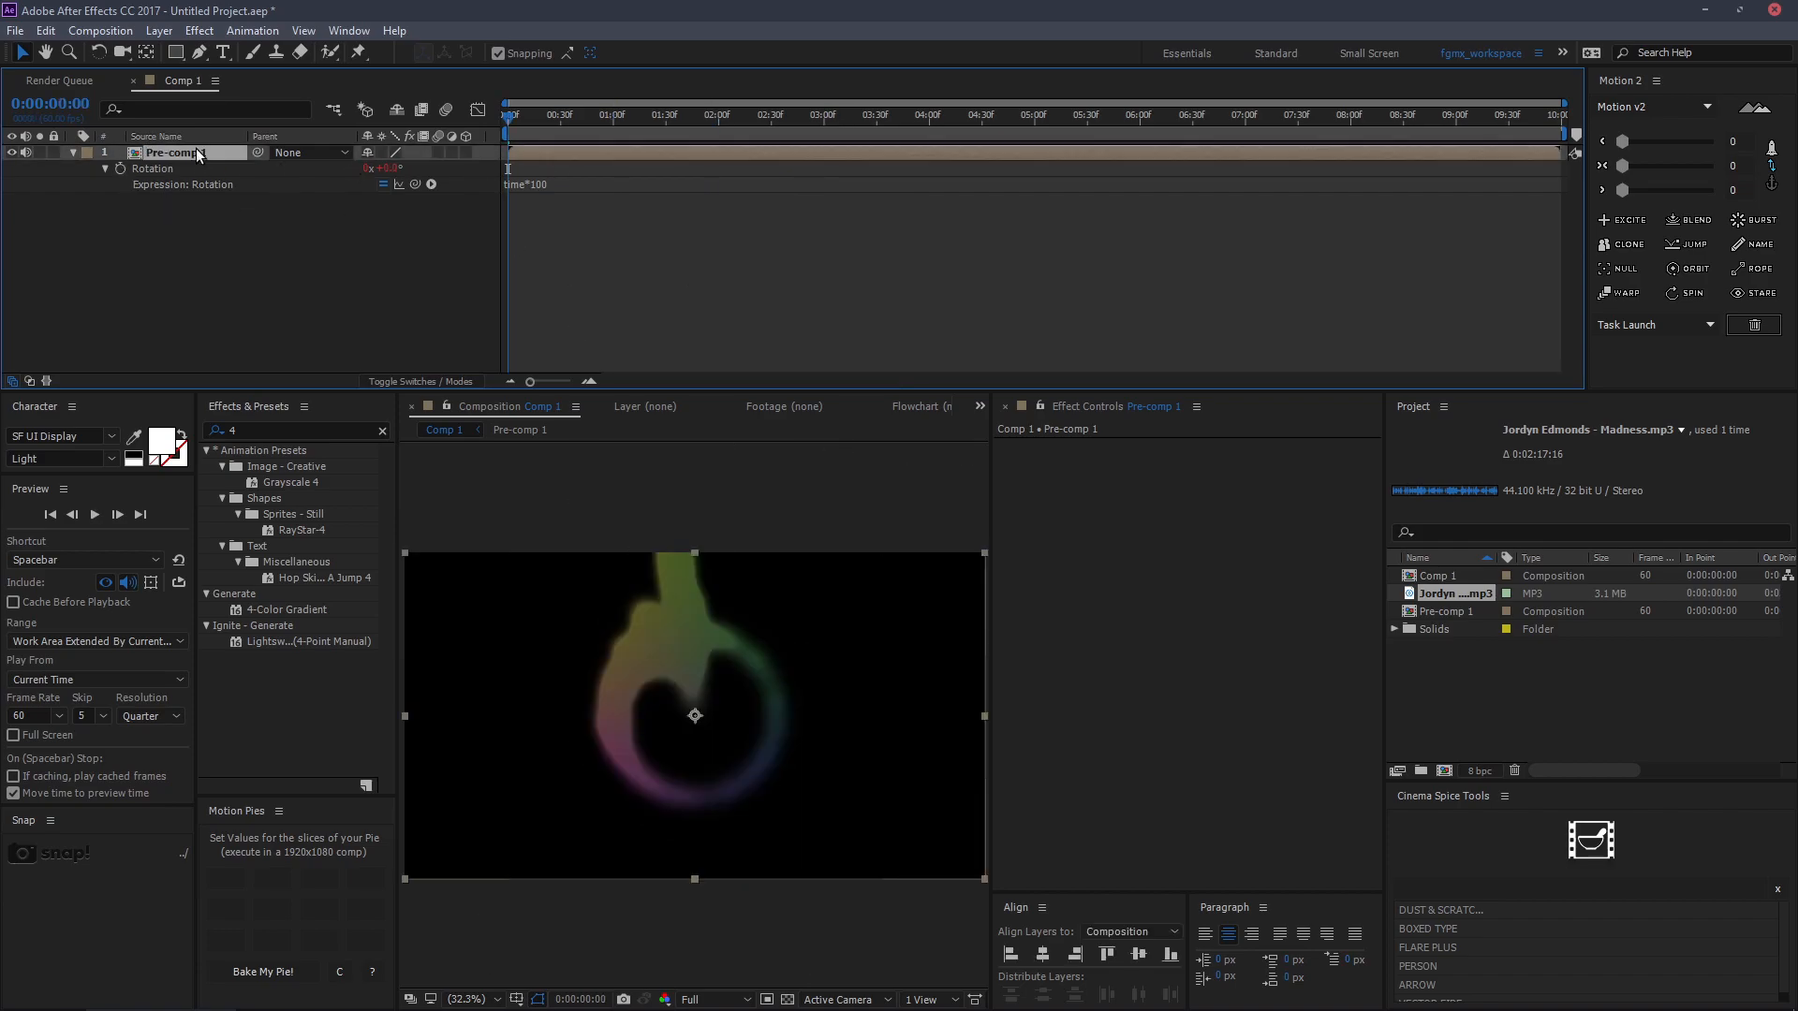
{"action": "key", "text": "ctrl+d"}
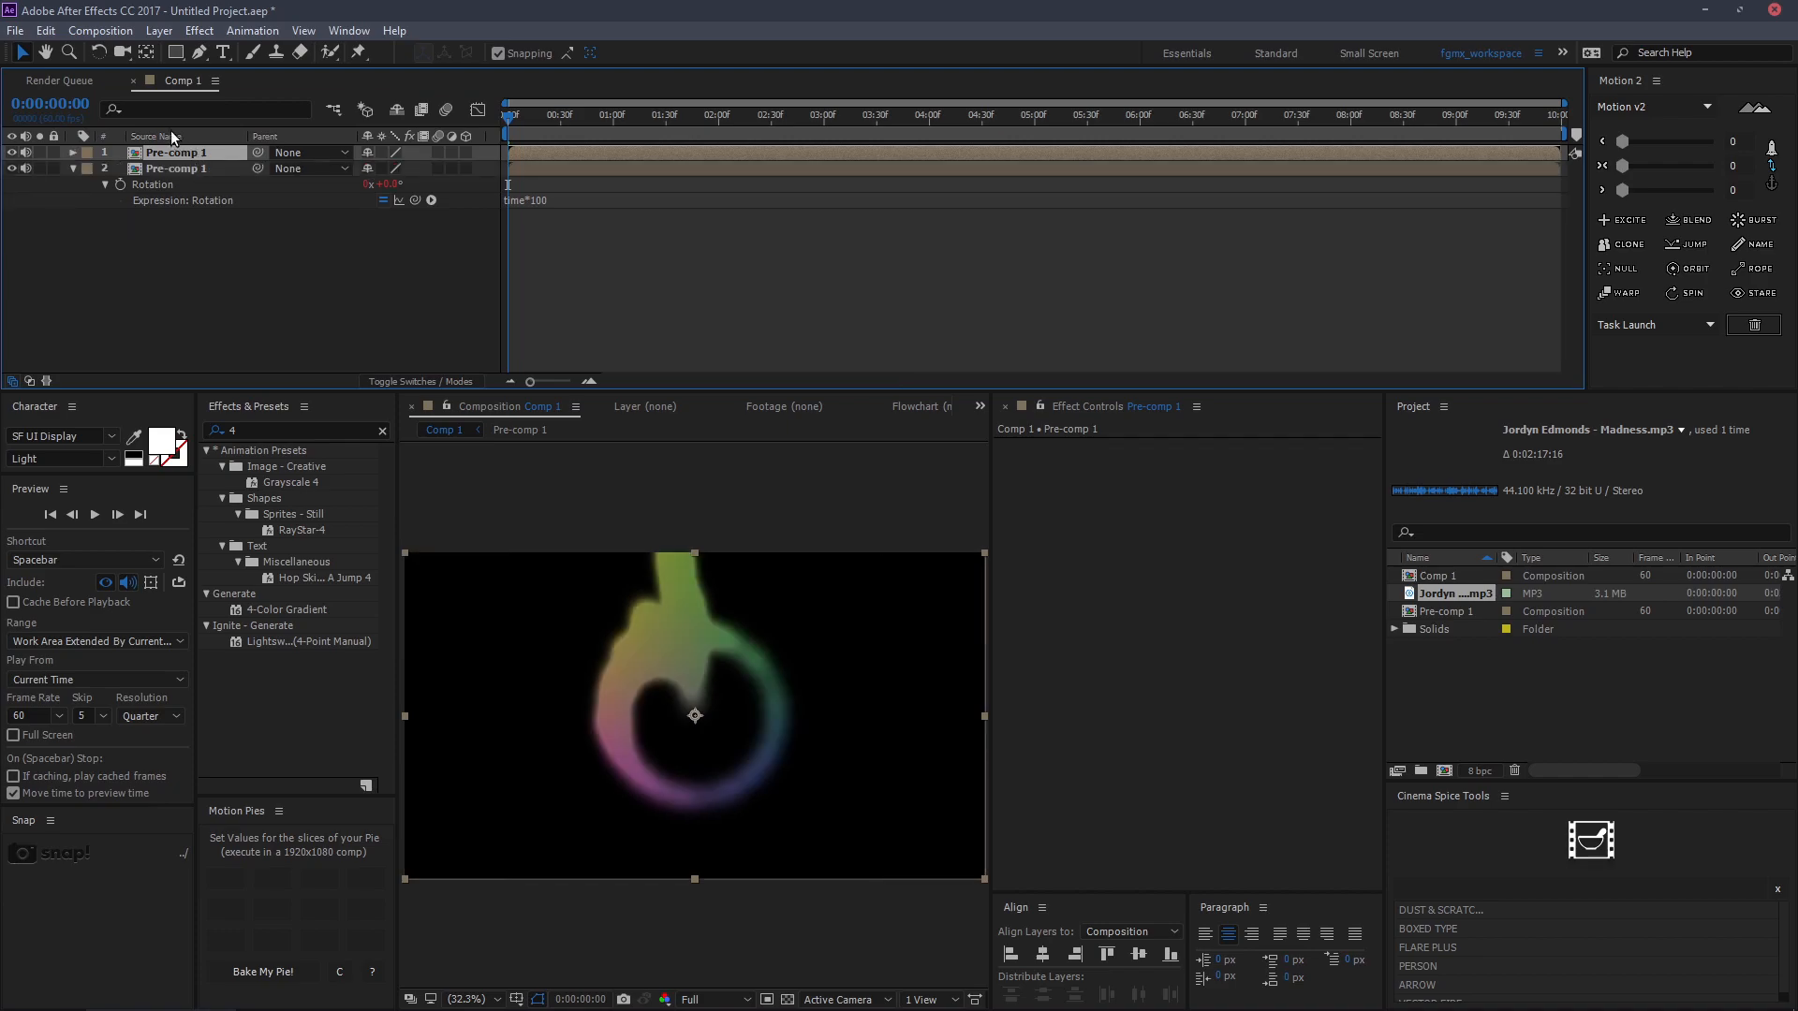
Set the opacity of the duplicated upper Pre-comp 1 layer to 100%.
{"action": "key", "text": "t"}
{"action": "left_click", "coordinate": [375, 169]}
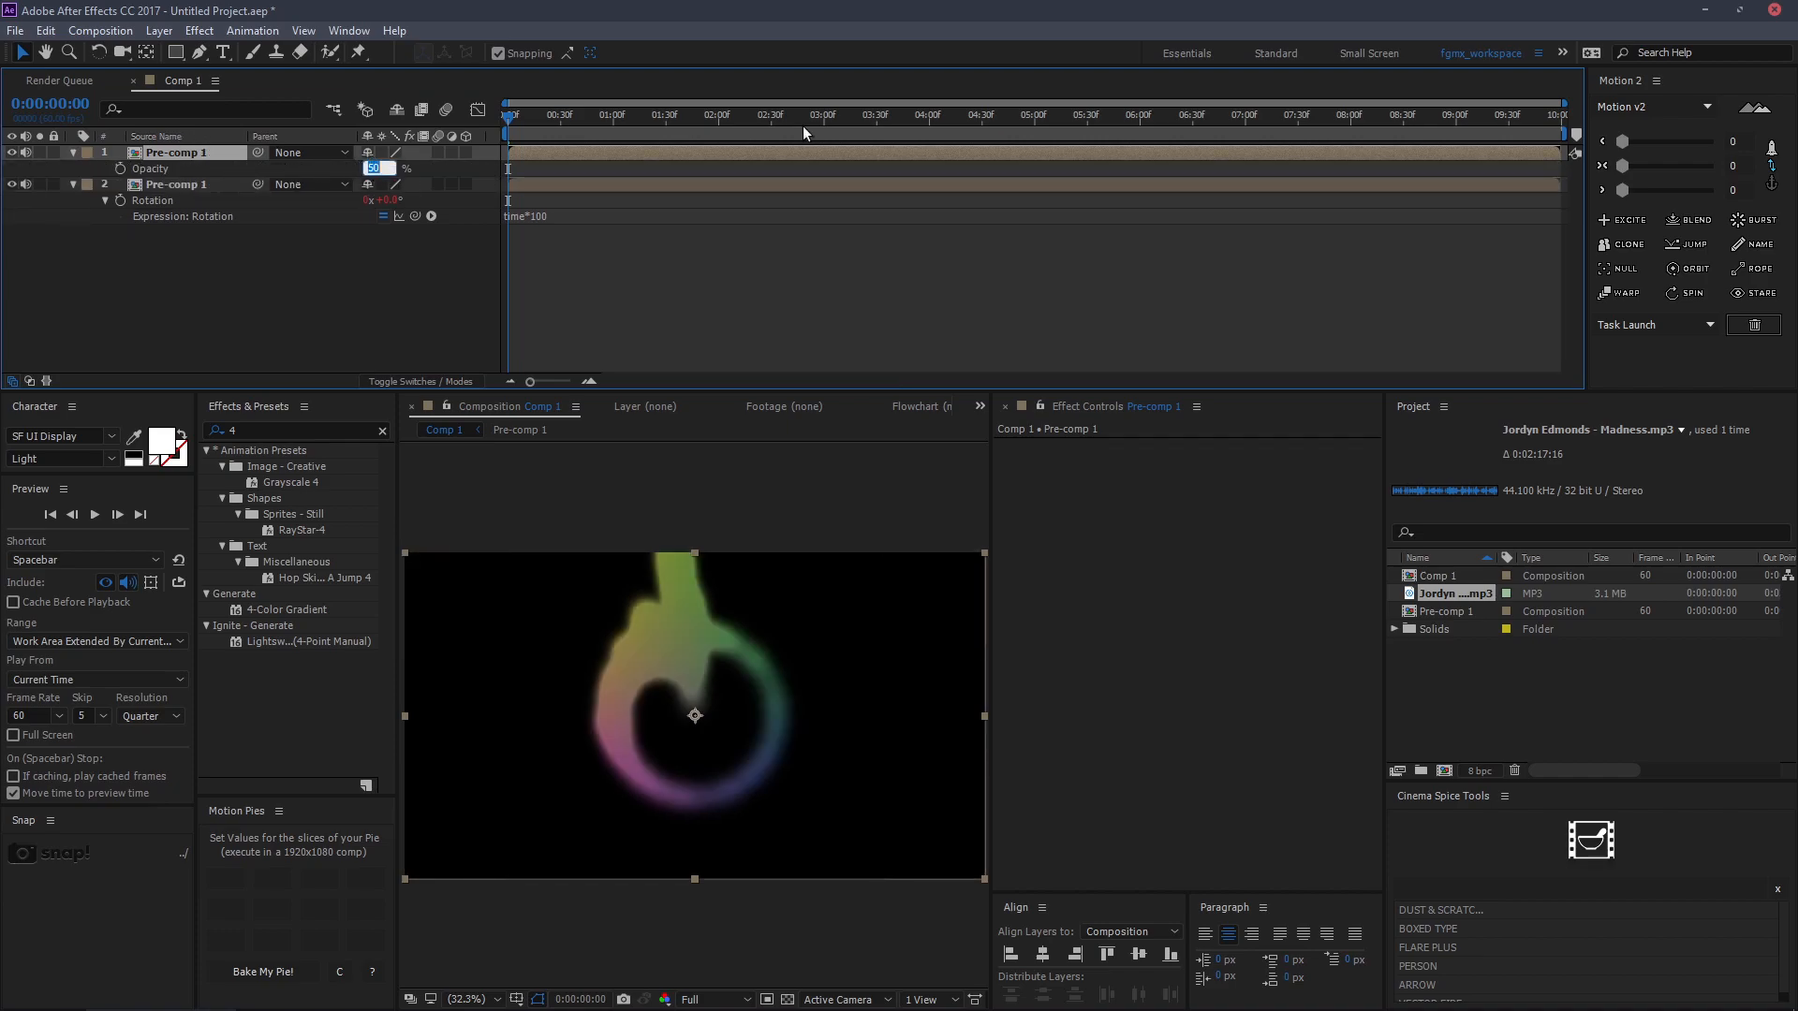
{"action": "type", "text": "100"}
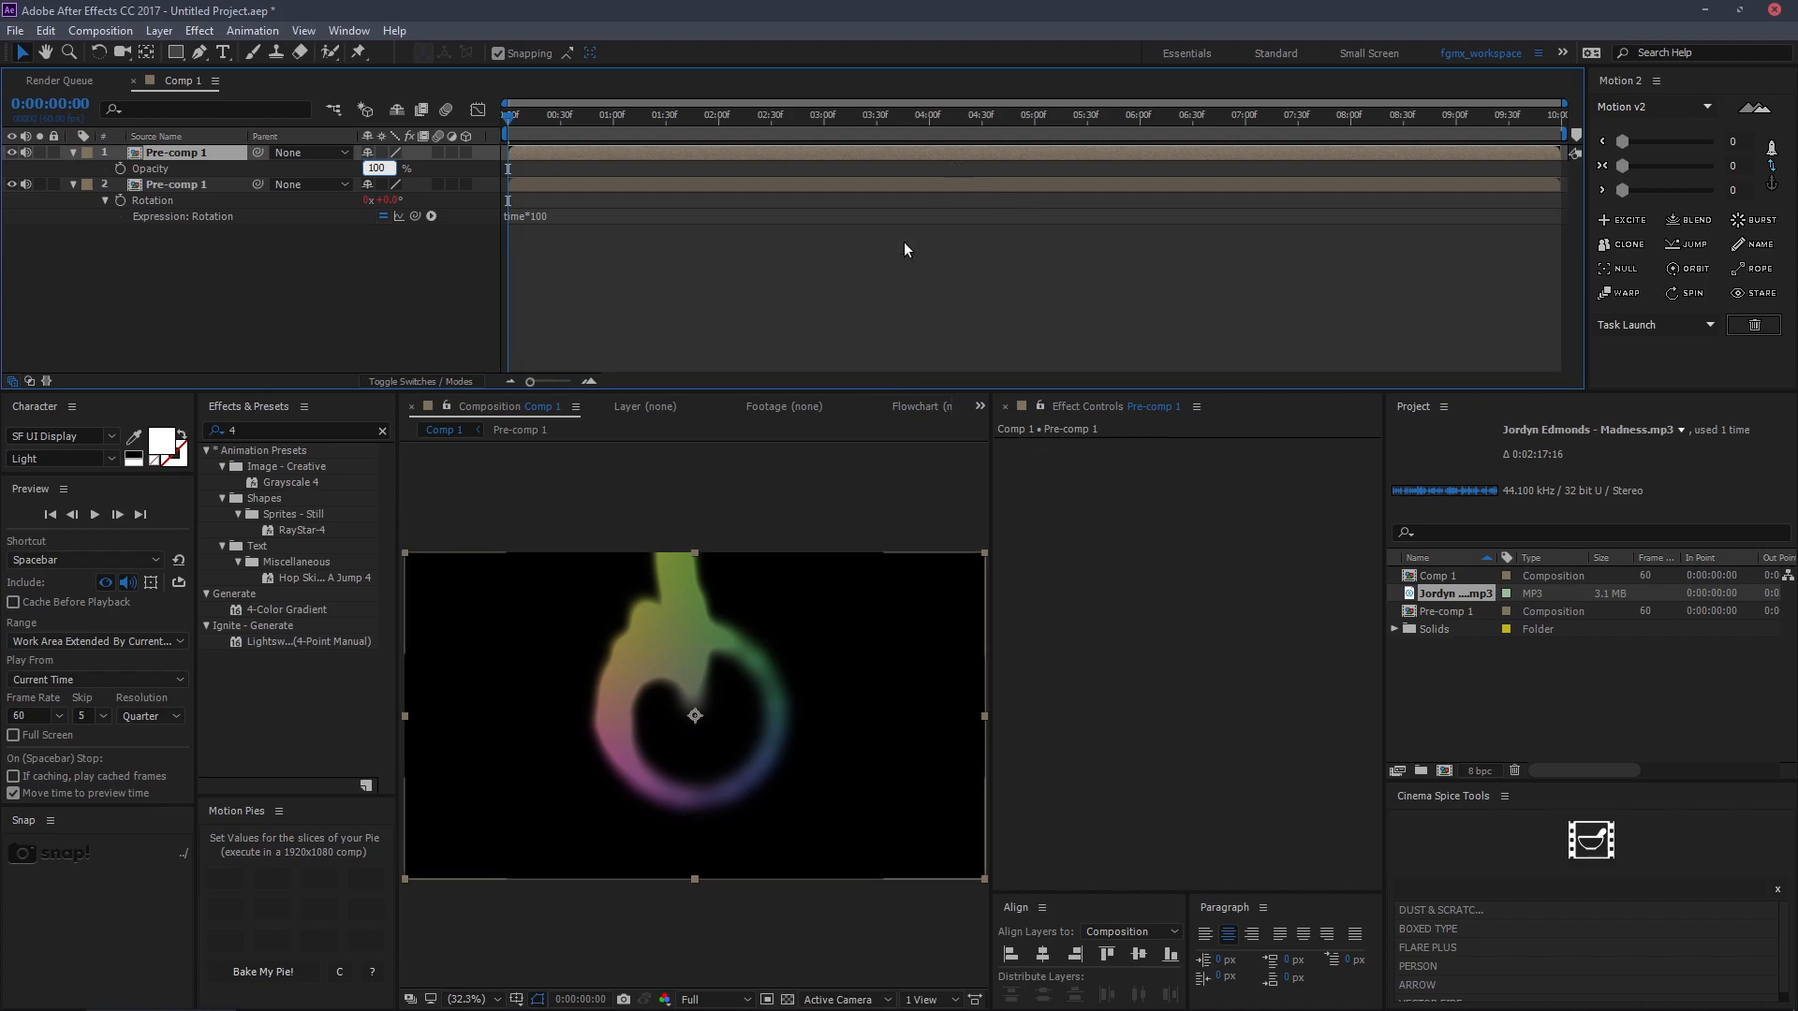
{"action": "left_click", "coordinate": [863, 296]}
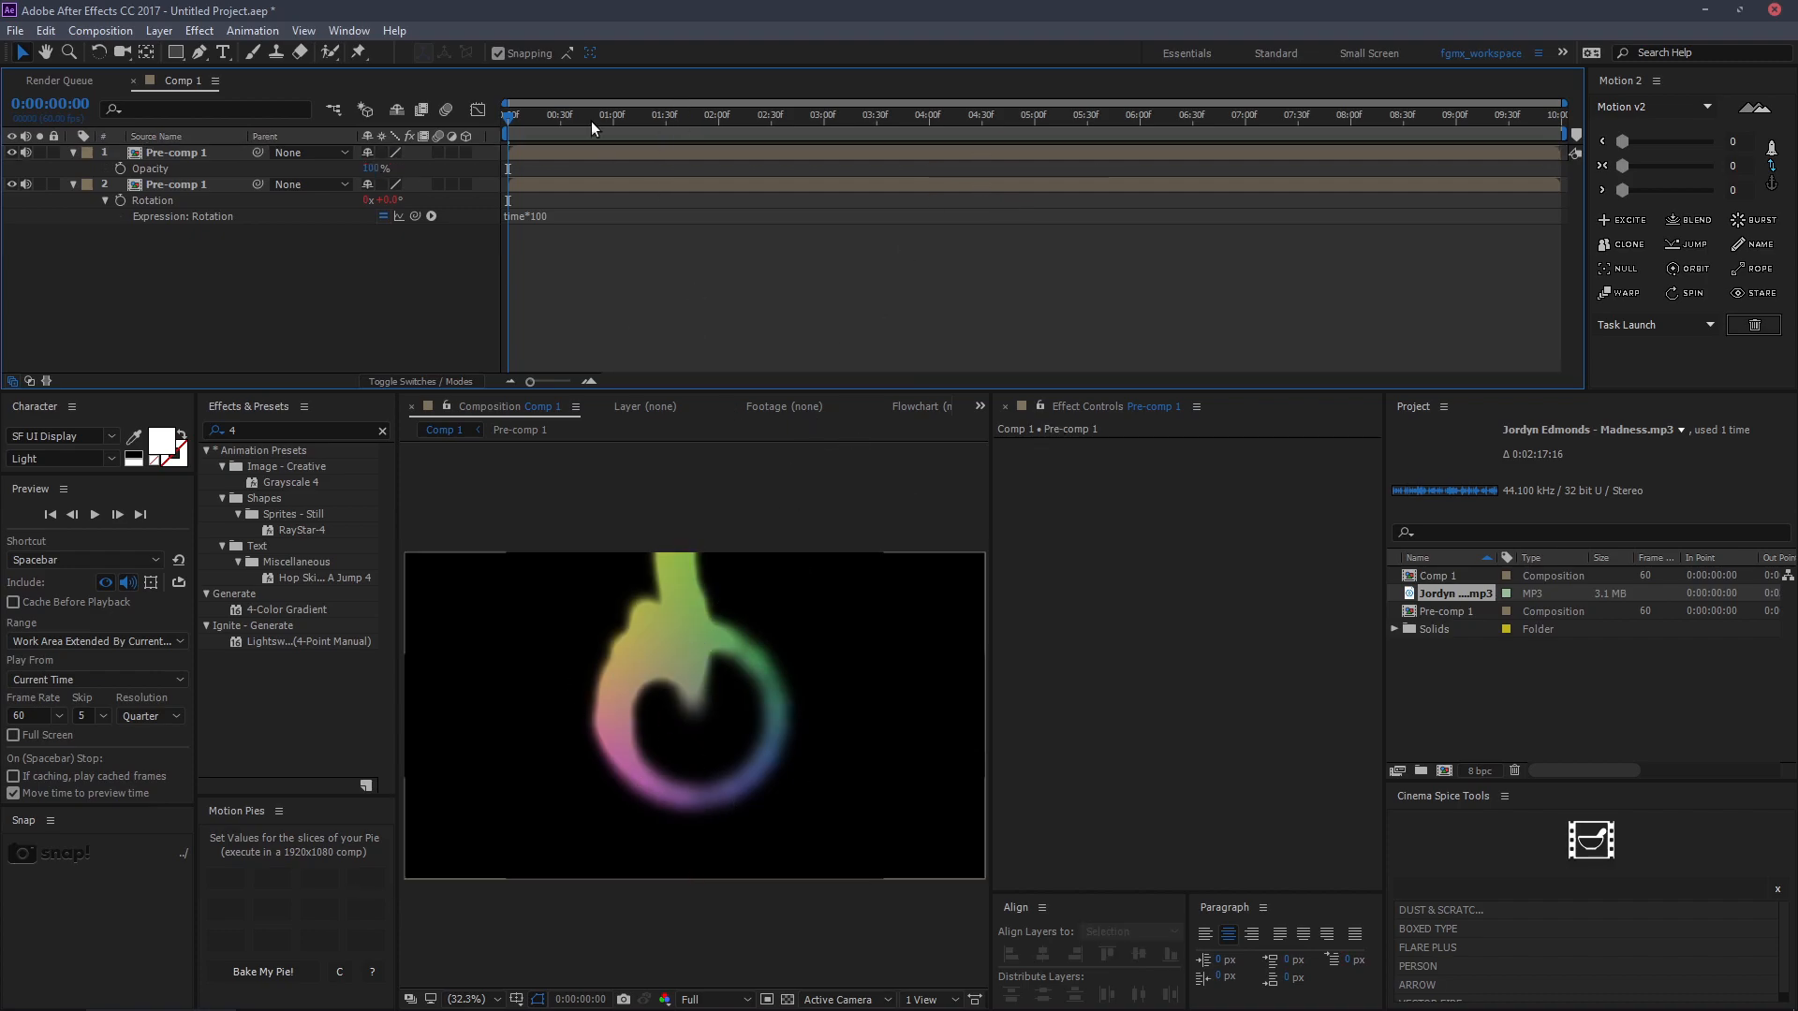
Find the Simple Choker effect and apply it to the upper Pre-comp 1 layer.
{"action": "left_click", "coordinate": [239, 166]}
{"action": "left_click", "coordinate": [159, 152]}
{"action": "left_click", "coordinate": [267, 429]}
{"action": "key", "text": "BackSpace"}
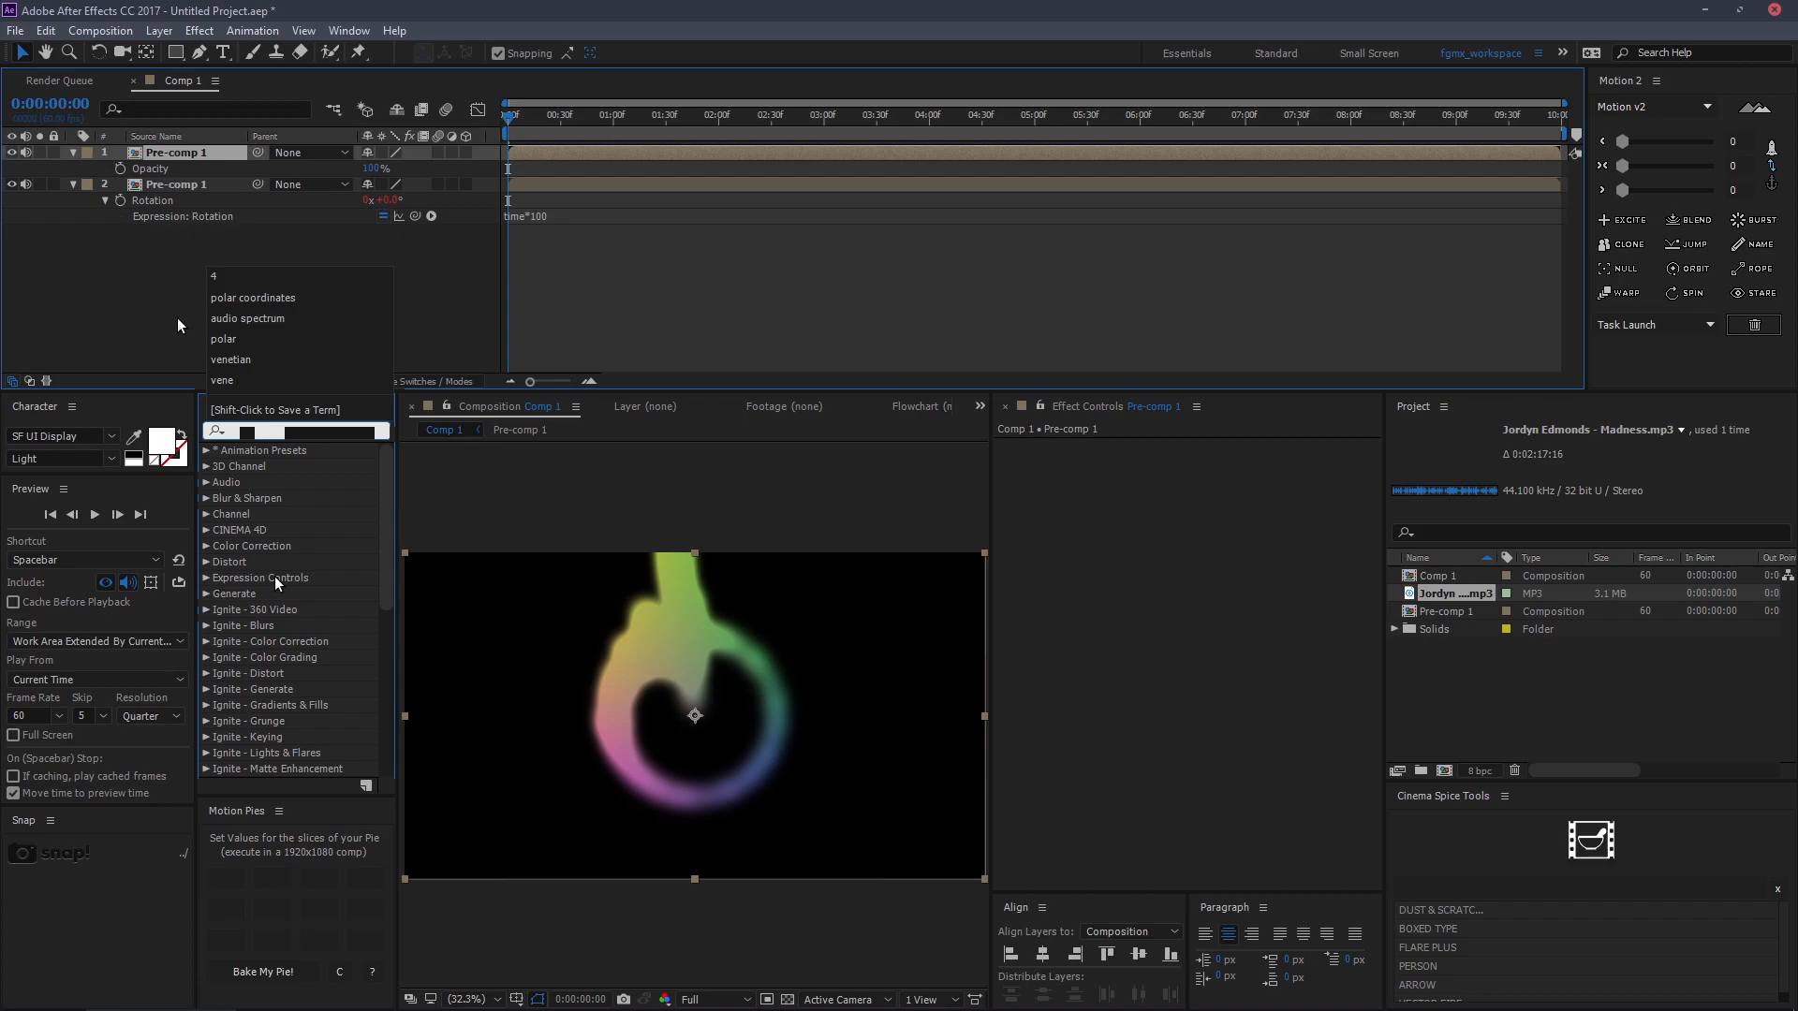
{"action": "type", "text": "simple choker"}
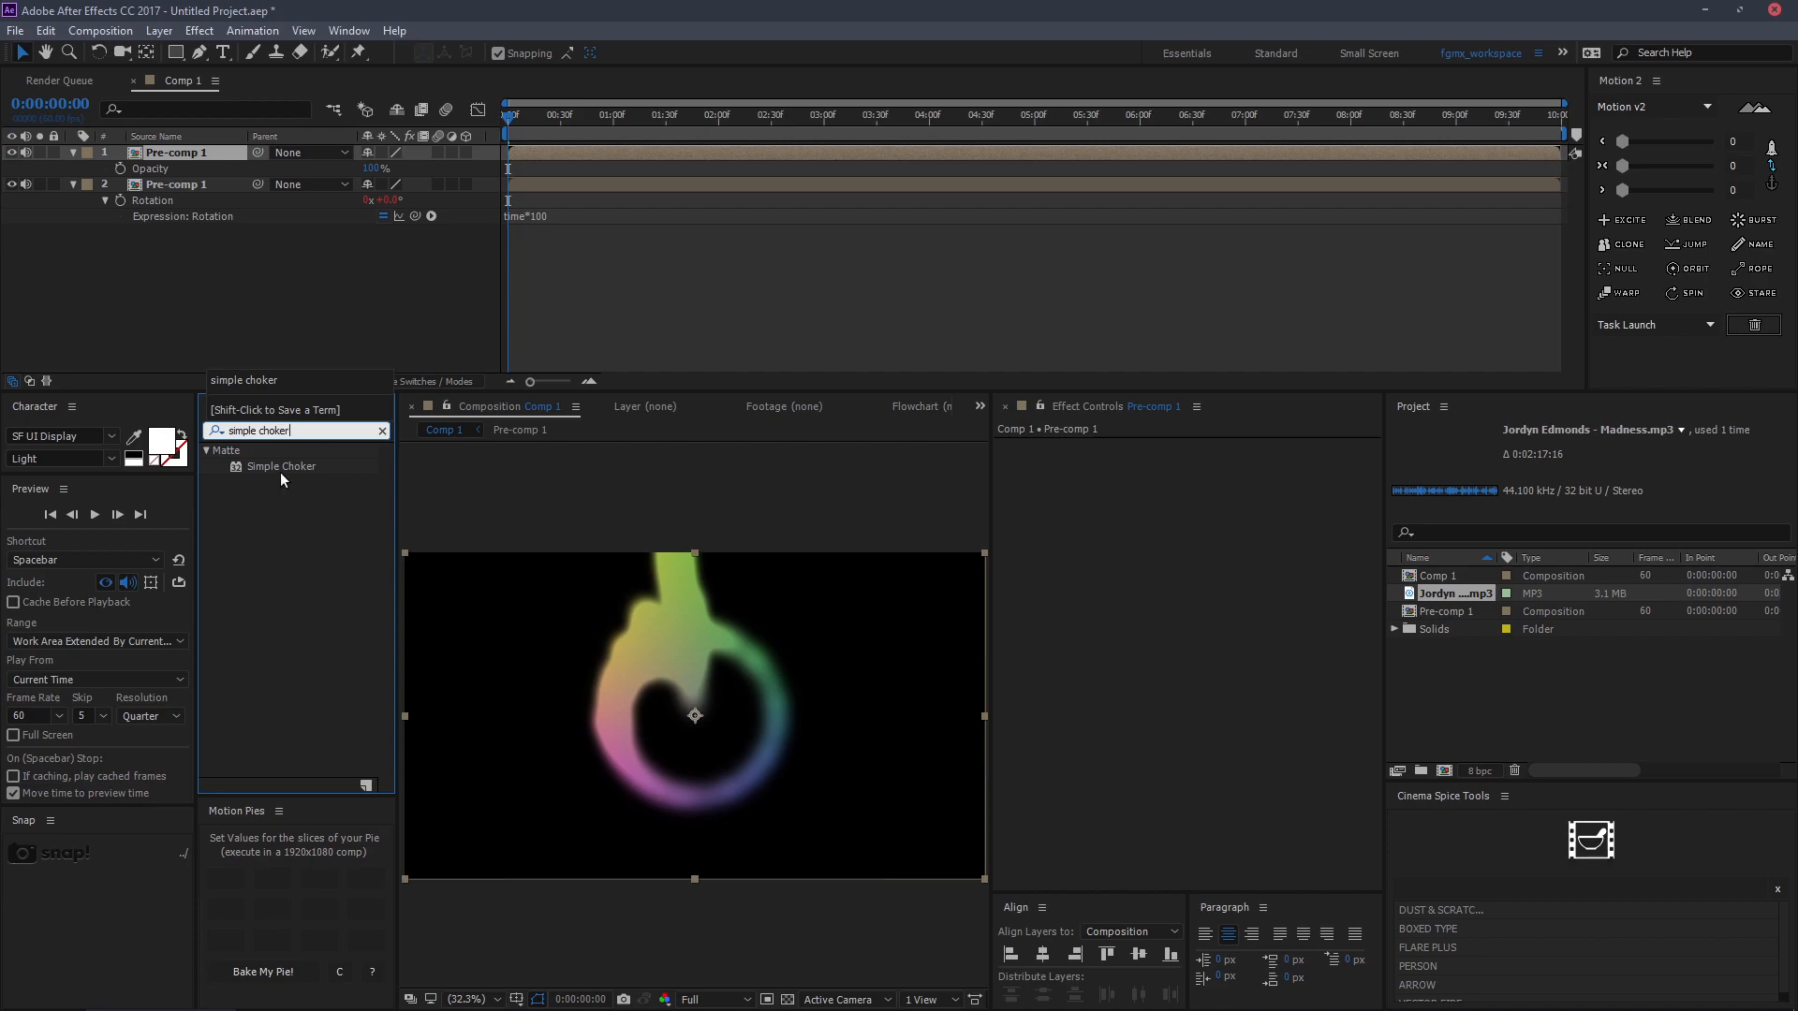
{"action": "left_click_drag", "start_coordinate": [280, 469], "coordinate": [207, 155]}
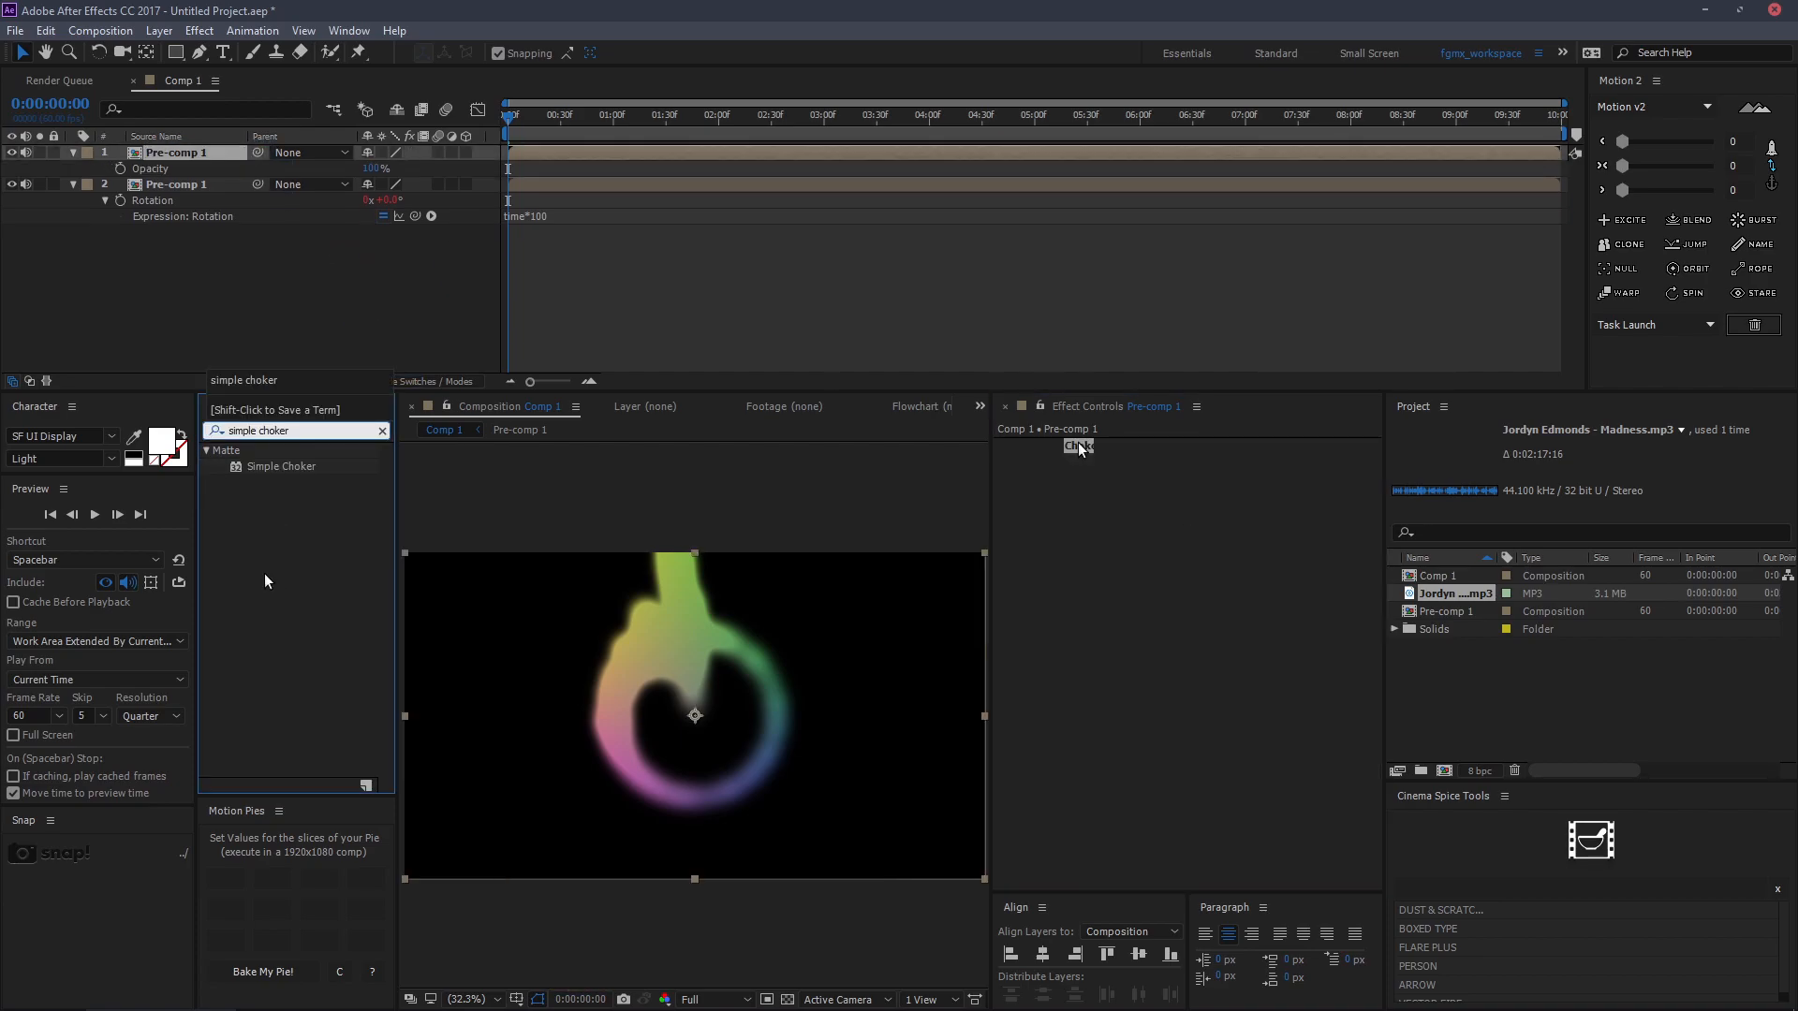
{"action": "left_click_drag", "start_coordinate": [1080, 448], "coordinate": [1043, 459]}
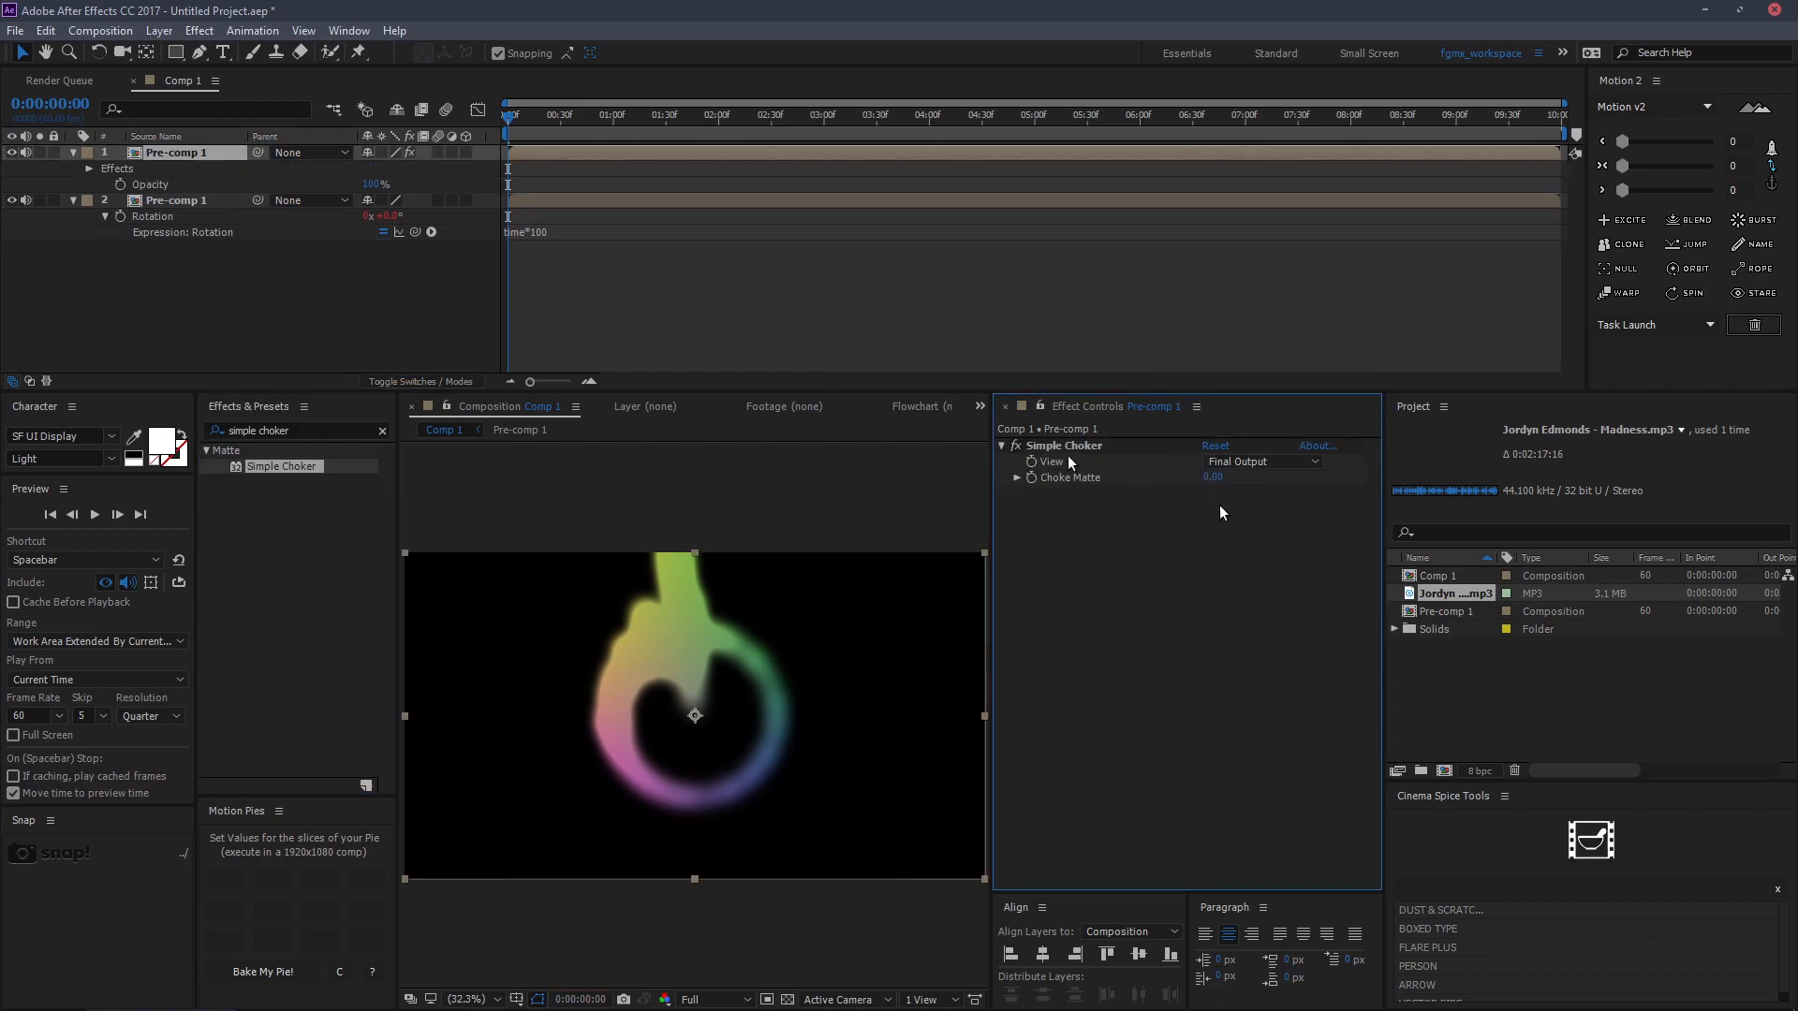
Set the Simple Choker's Choke Matte to 2.50 and preview the layered spectrum in Comp 1.
{"action": "left_click", "coordinate": [1213, 478]}
{"action": "type", "text": "2"}
{"action": "left_click", "coordinate": [1232, 559]}
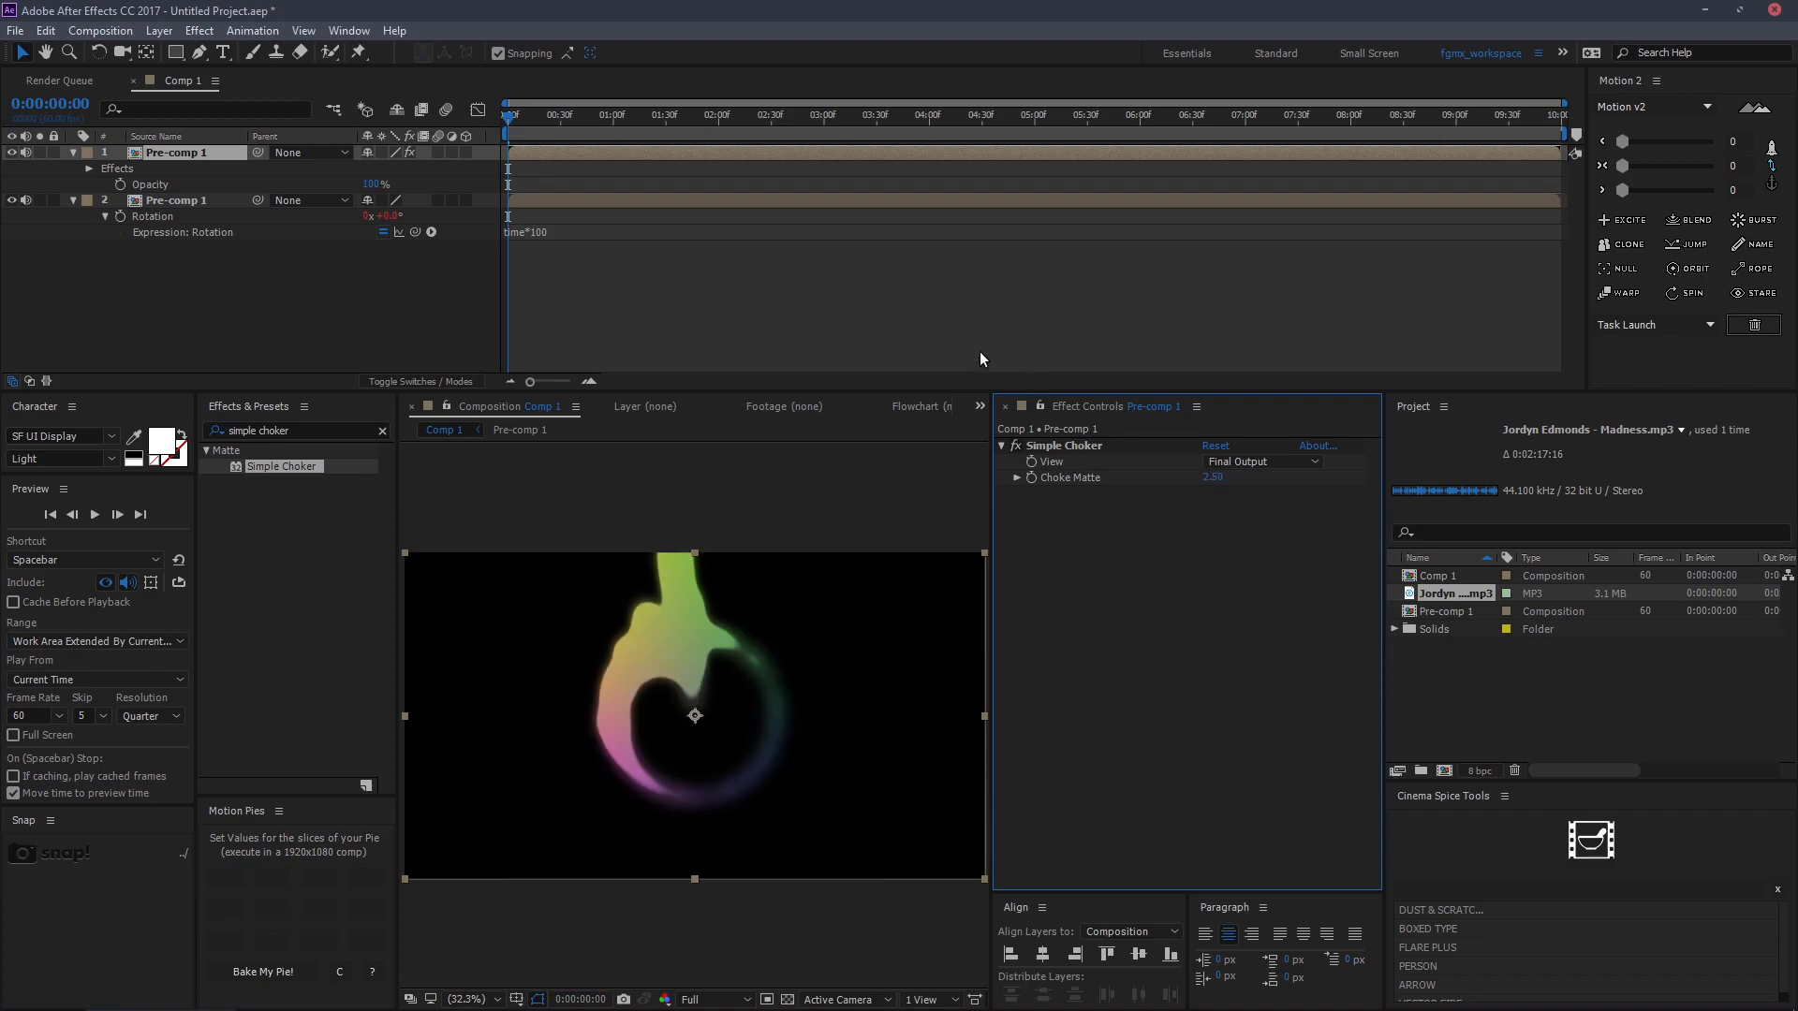
{"action": "left_click", "coordinate": [822, 341]}
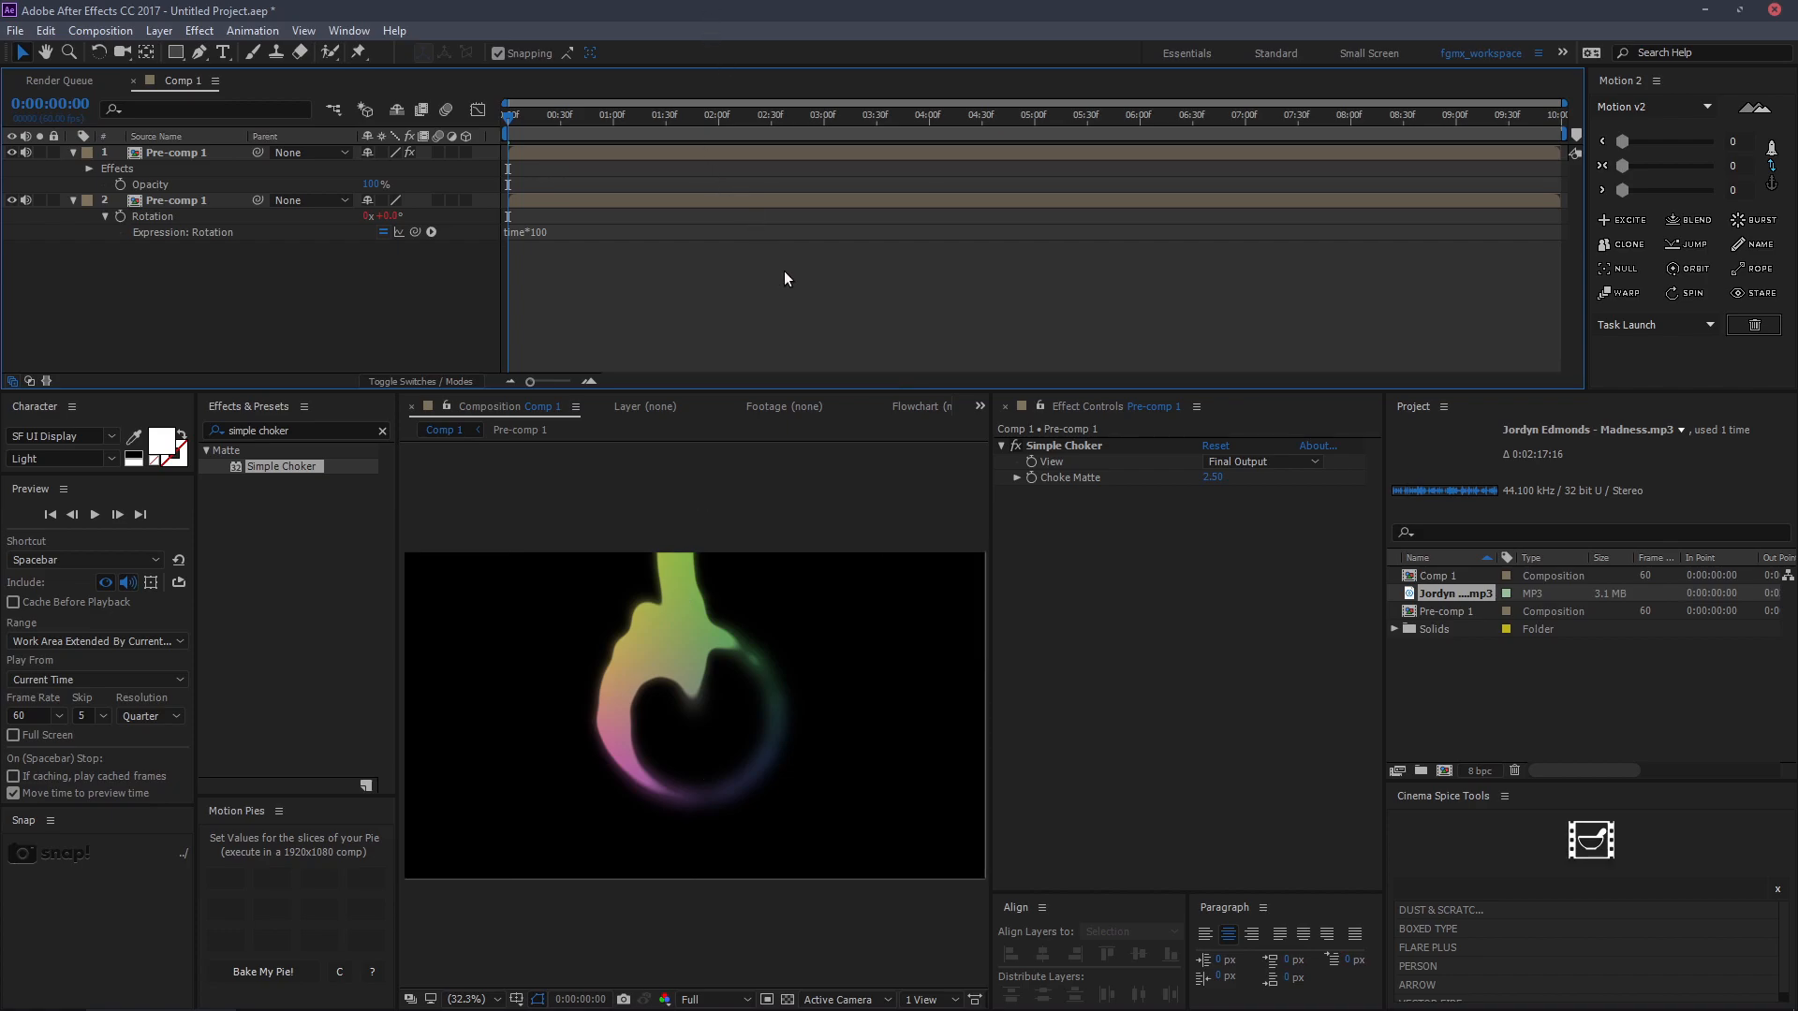
{"action": "key", "text": "space"}
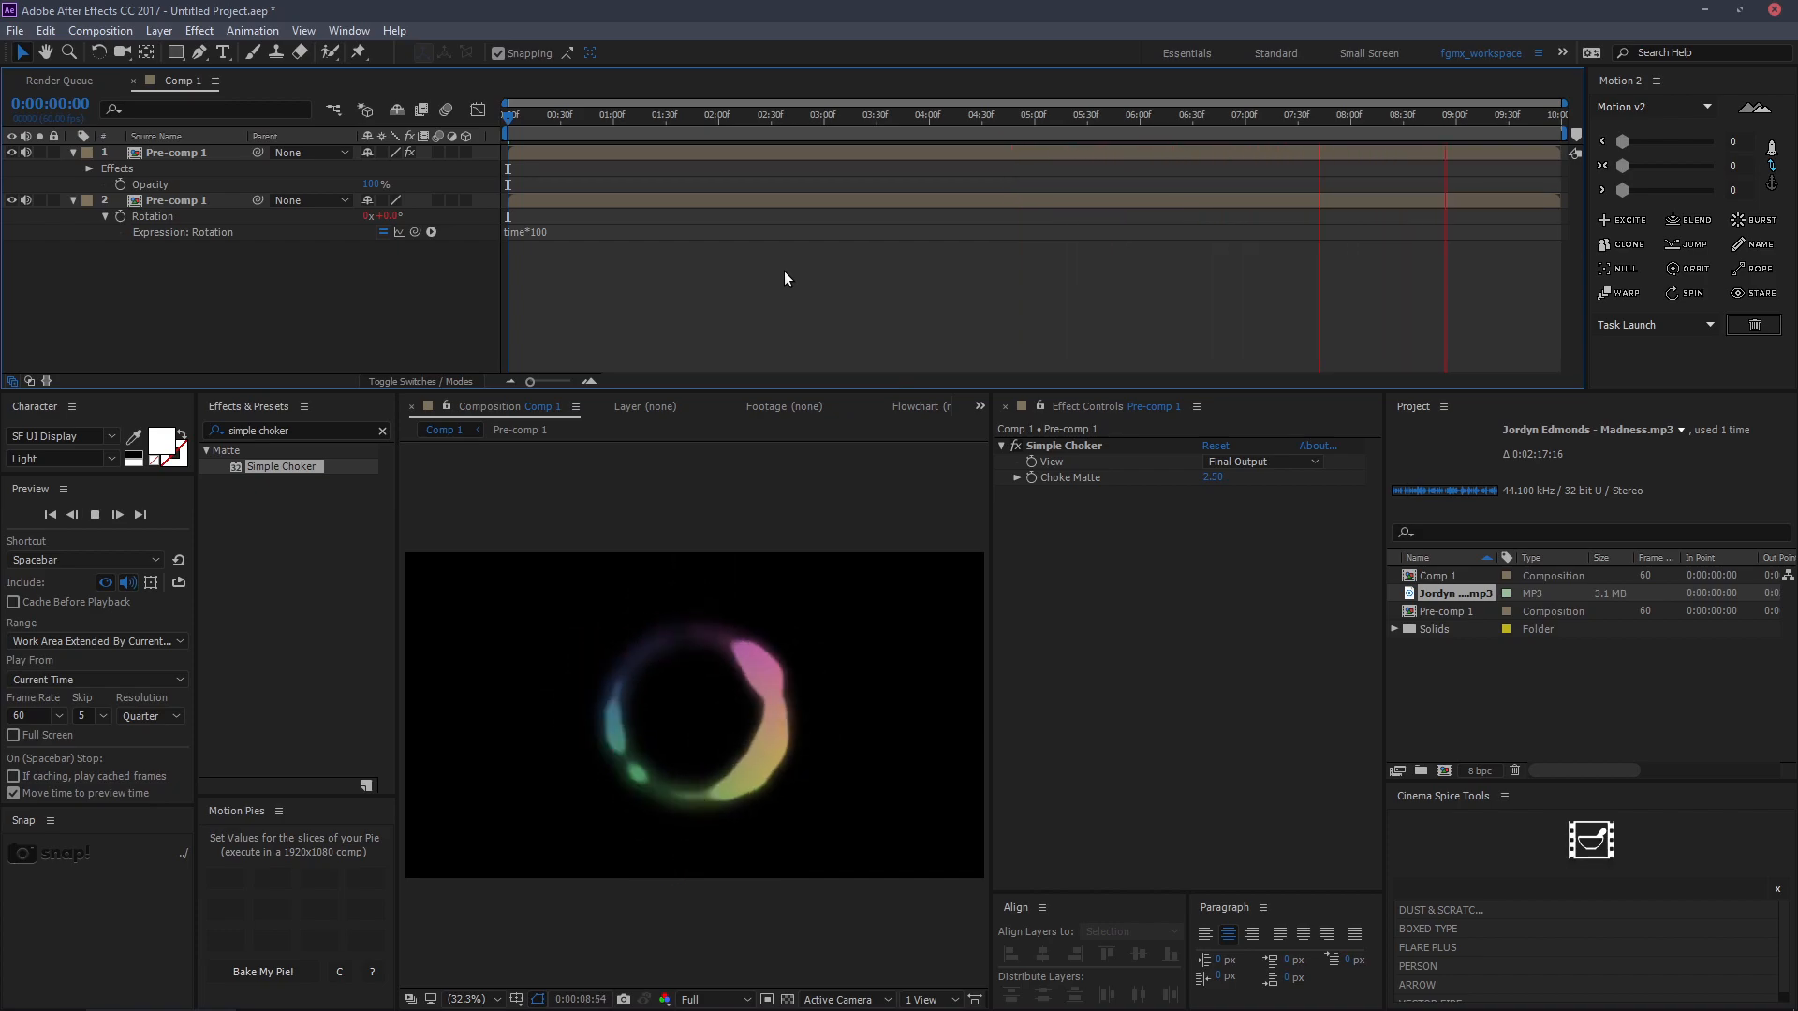
{"action": "left_click_drag", "start_coordinate": [699, 108], "coordinate": [8, 99]}
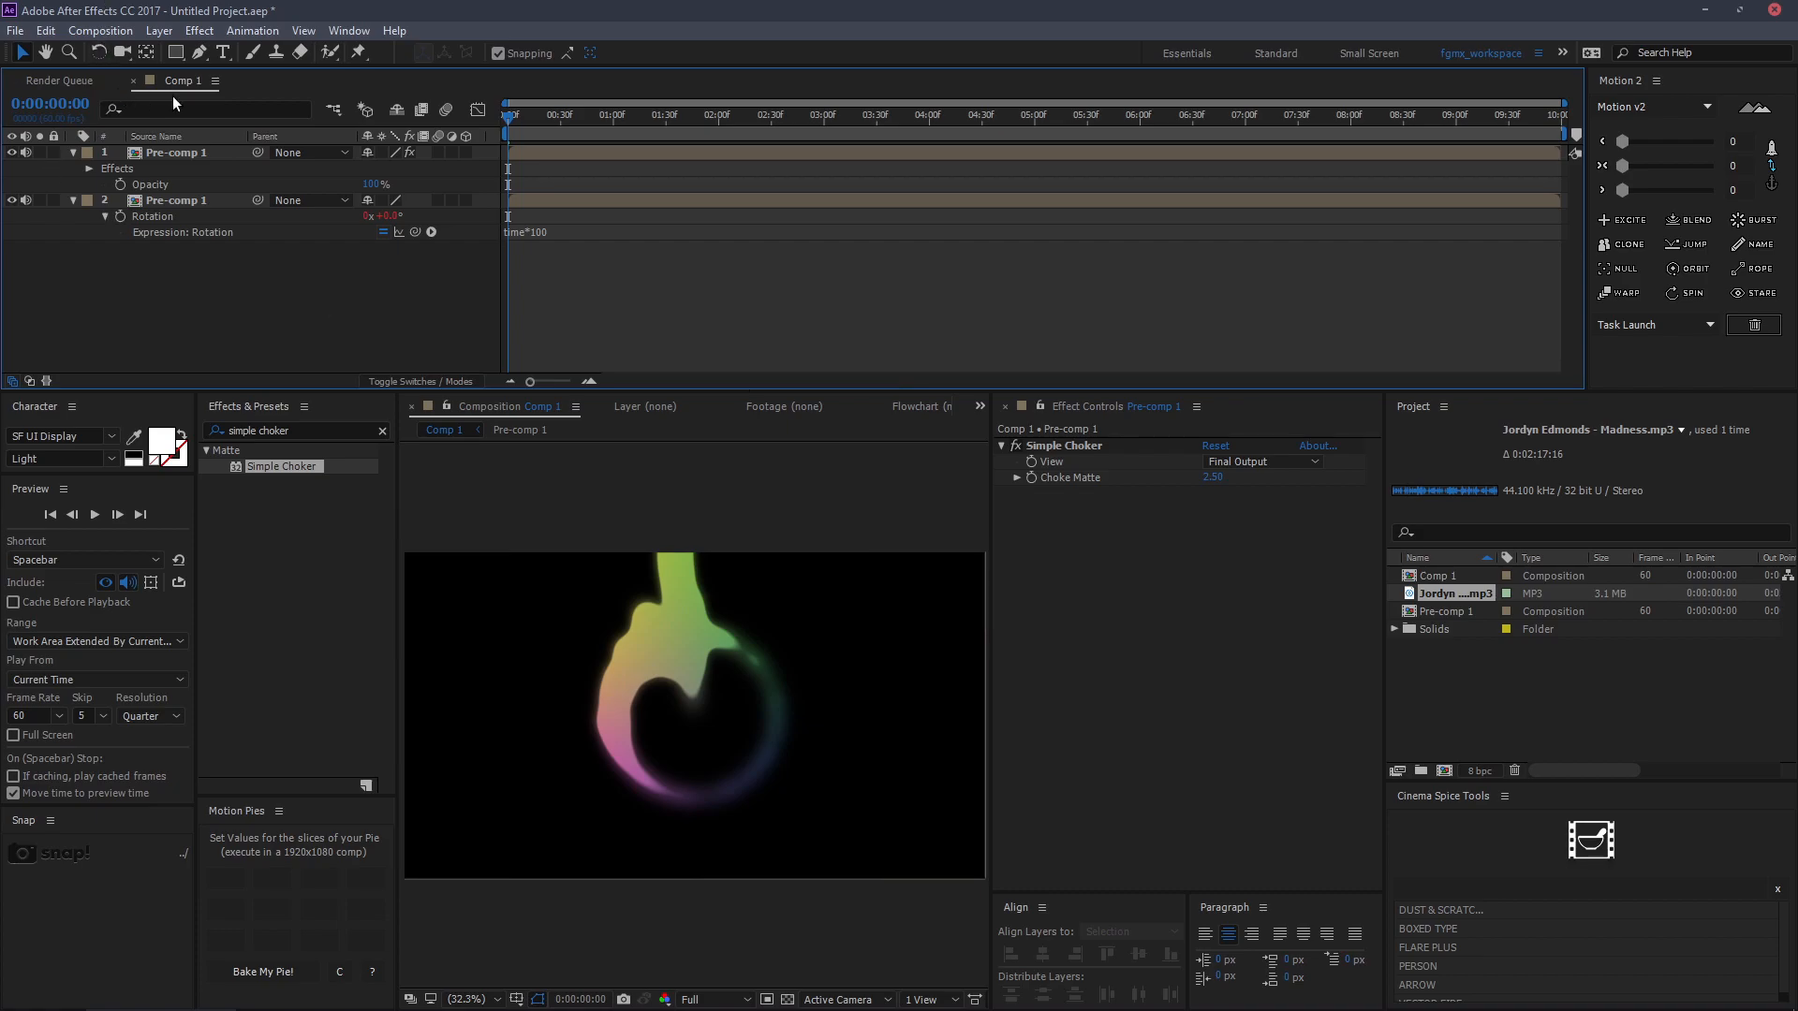
Inside Pre-comp 1, change Color 1 of Adjustment Layer 2's 4-Color Gradient to blue.
{"action": "double_click", "coordinate": [166, 154]}
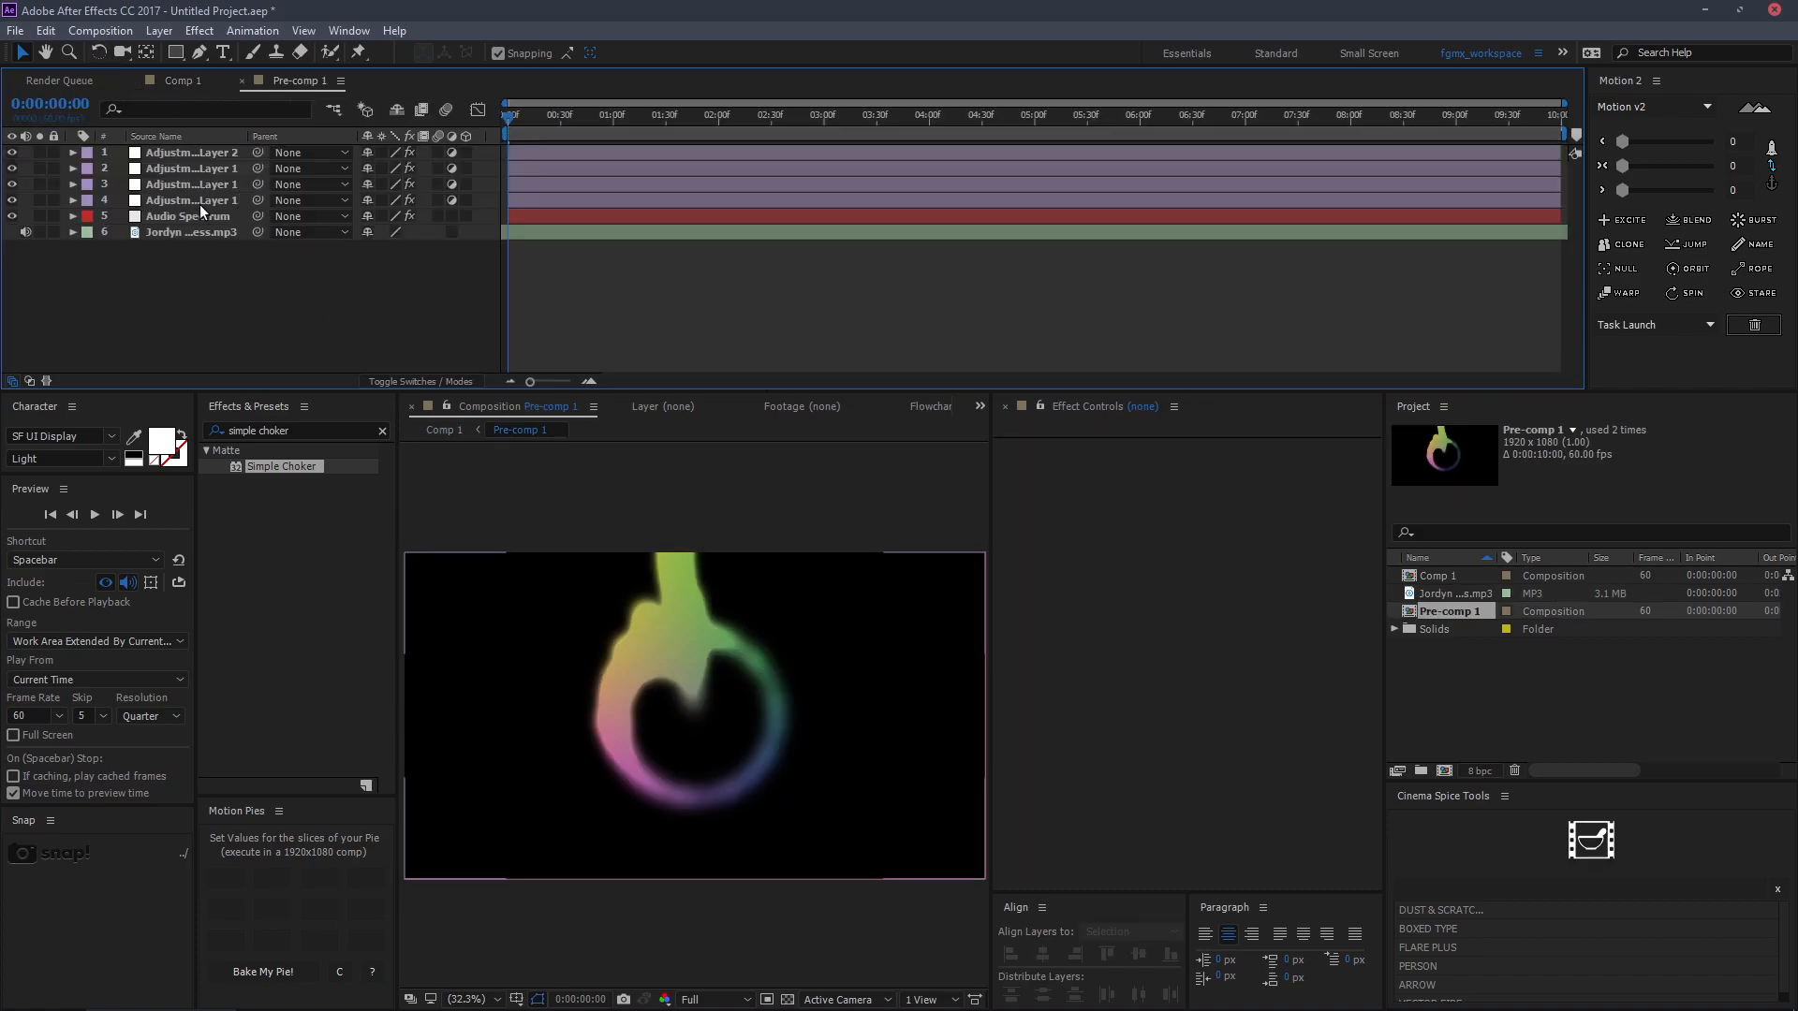
{"action": "left_click", "coordinate": [195, 152]}
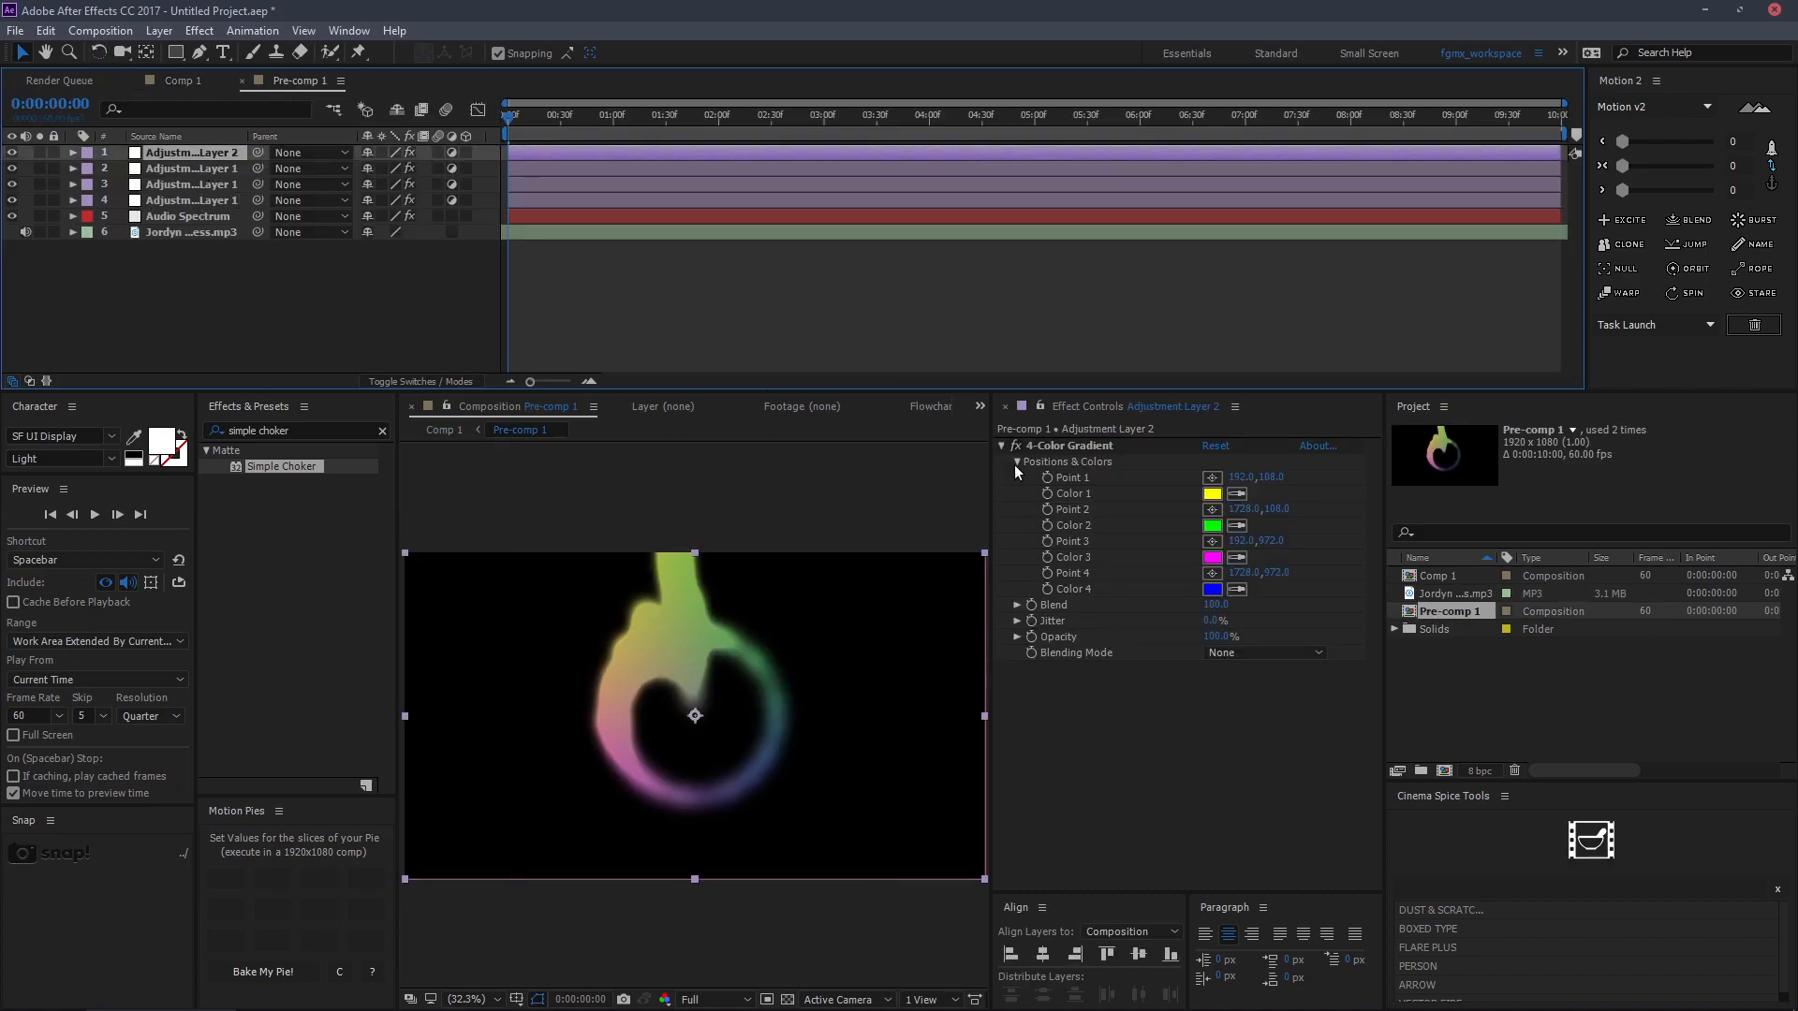
{"action": "left_click", "coordinate": [1212, 496]}
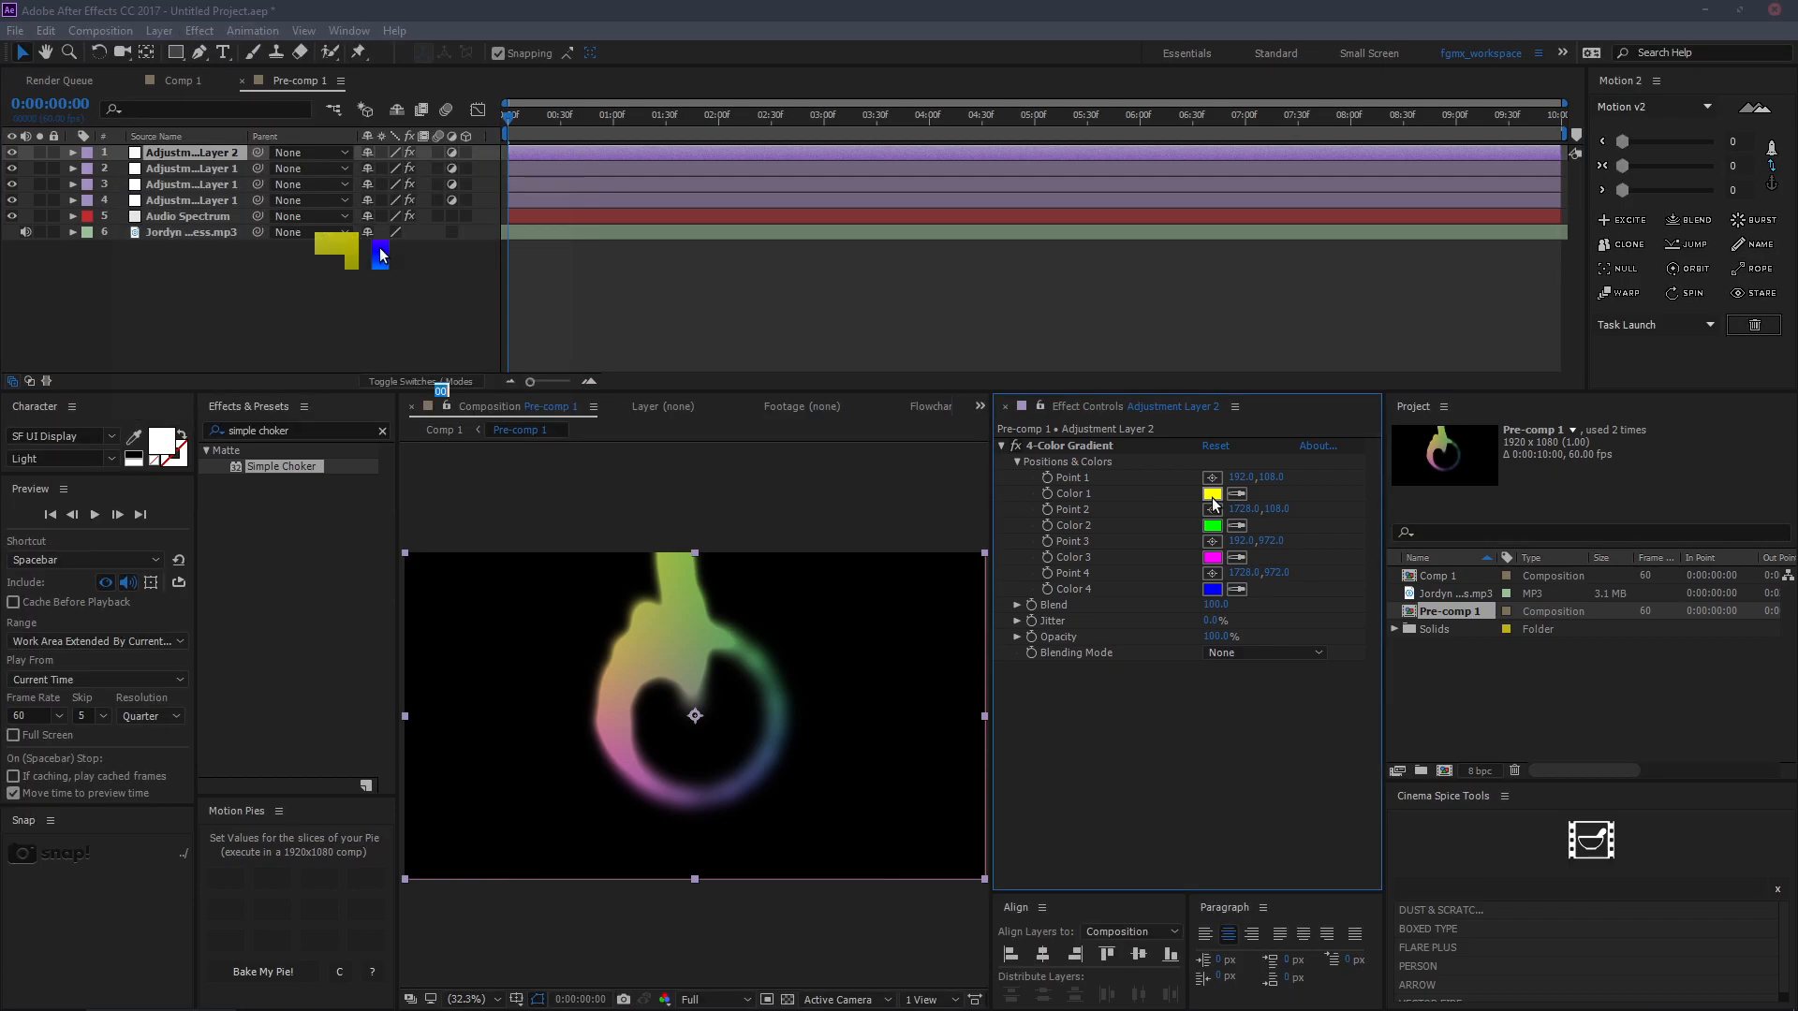
{"action": "left_click", "coordinate": [381, 251]}
{"action": "left_click", "coordinate": [532, 171]}
Change Color 2 of the 4-Color Gradient to yellow and keep the magenta Color 3.
{"action": "left_click", "coordinate": [1211, 525]}
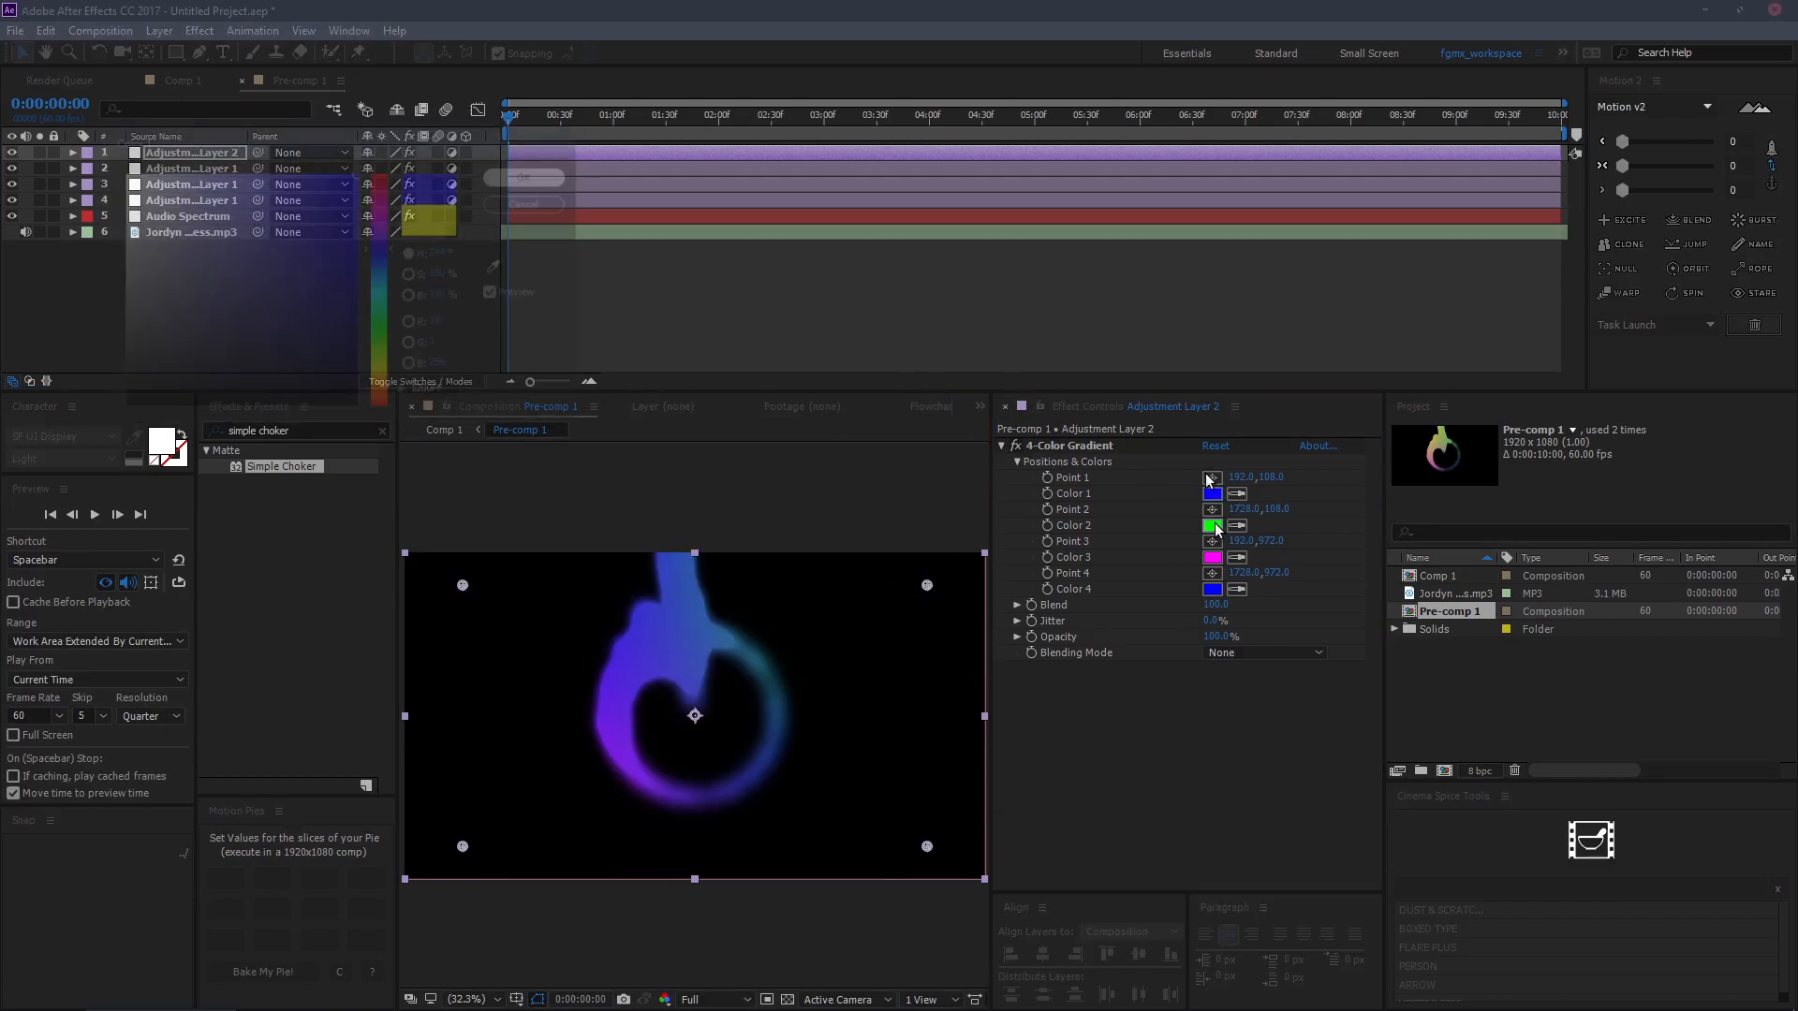
{"action": "left_click_drag", "start_coordinate": [291, 175], "coordinate": [350, 97]}
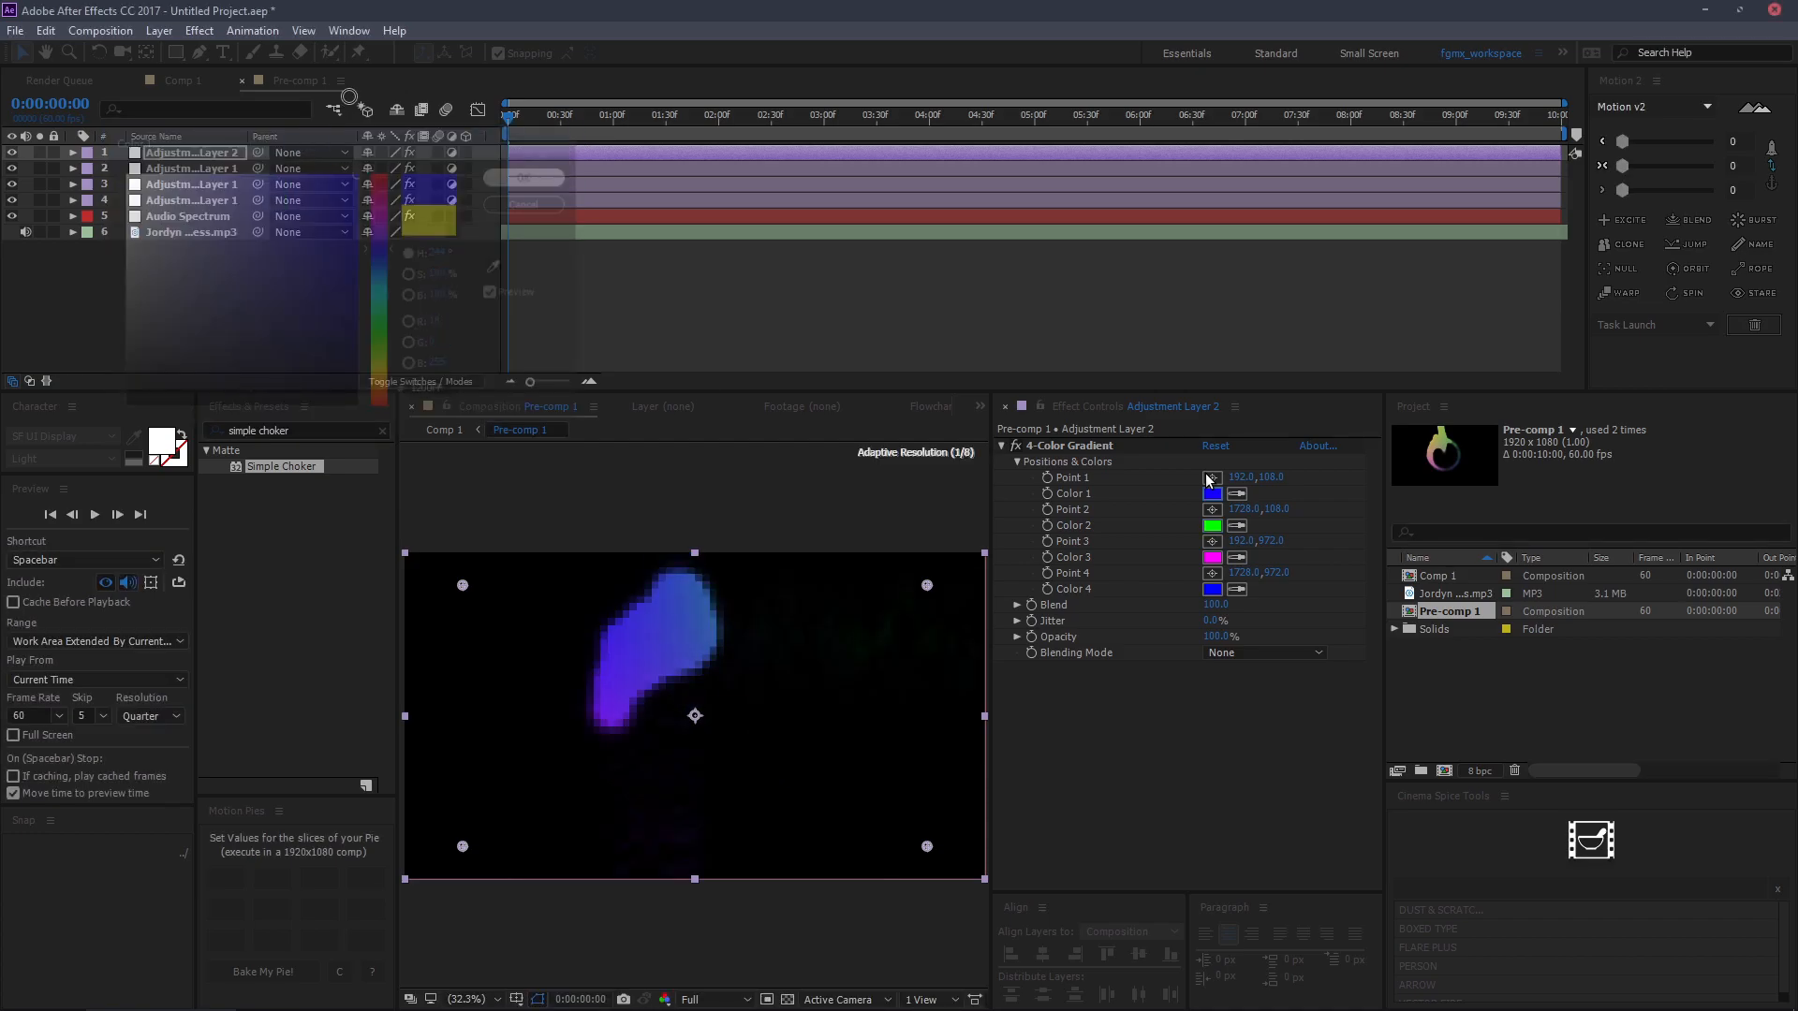
{"action": "left_click_drag", "start_coordinate": [380, 376], "coordinate": [381, 373]}
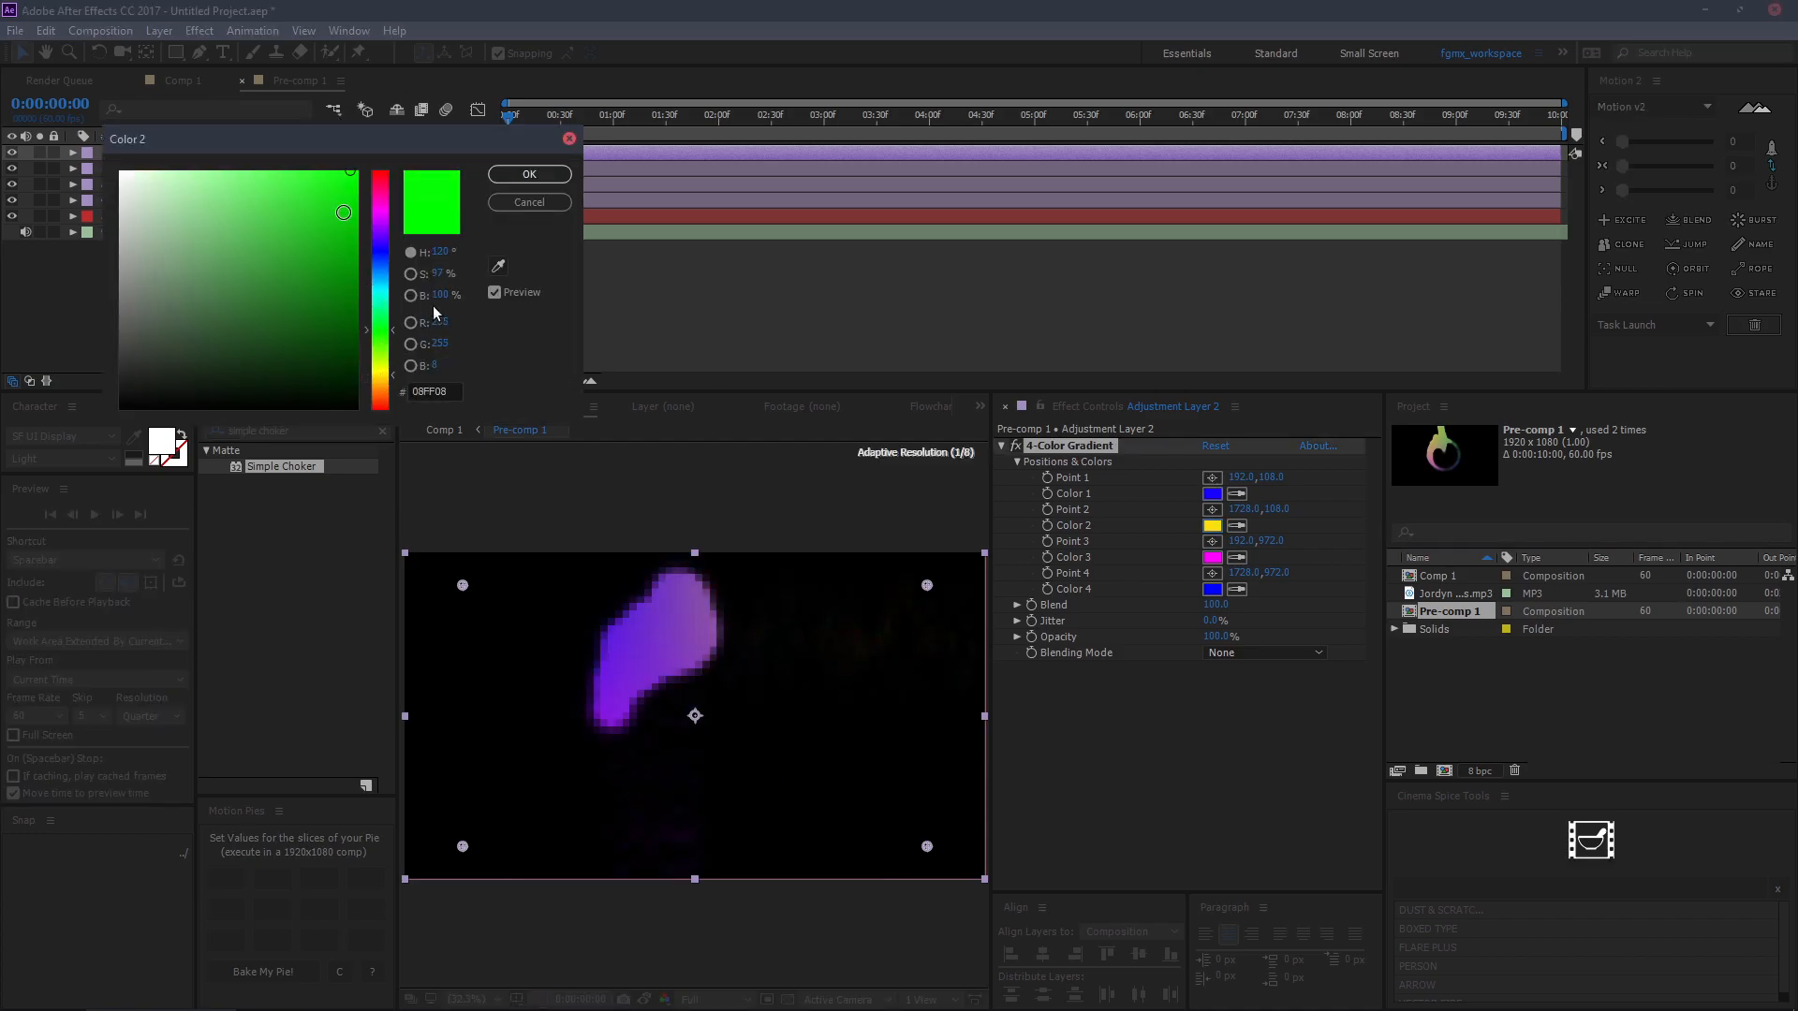
{"action": "left_click", "coordinate": [529, 174]}
{"action": "left_click", "coordinate": [1212, 557]}
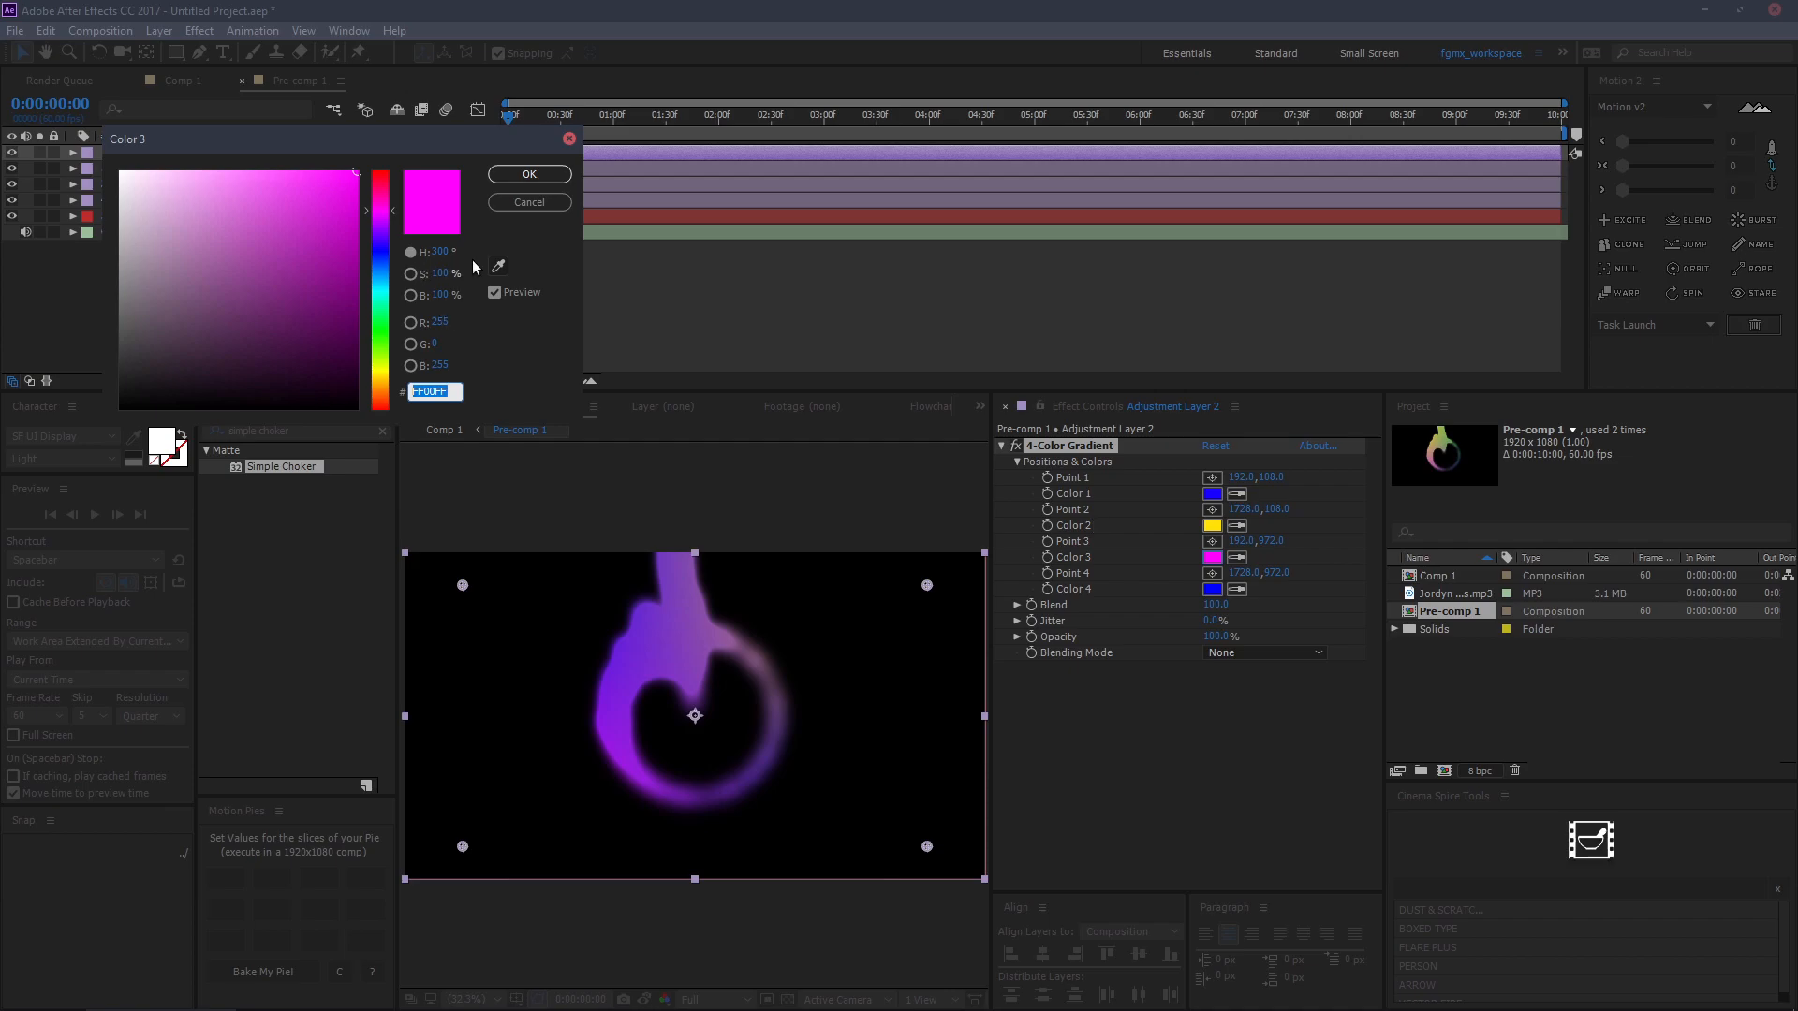
{"action": "left_click", "coordinate": [529, 203]}
Preview the recoloured spectrum in Pre-comp 1, and play it back in Comp 1.
{"action": "left_click", "coordinate": [728, 348]}
{"action": "key", "text": "space"}
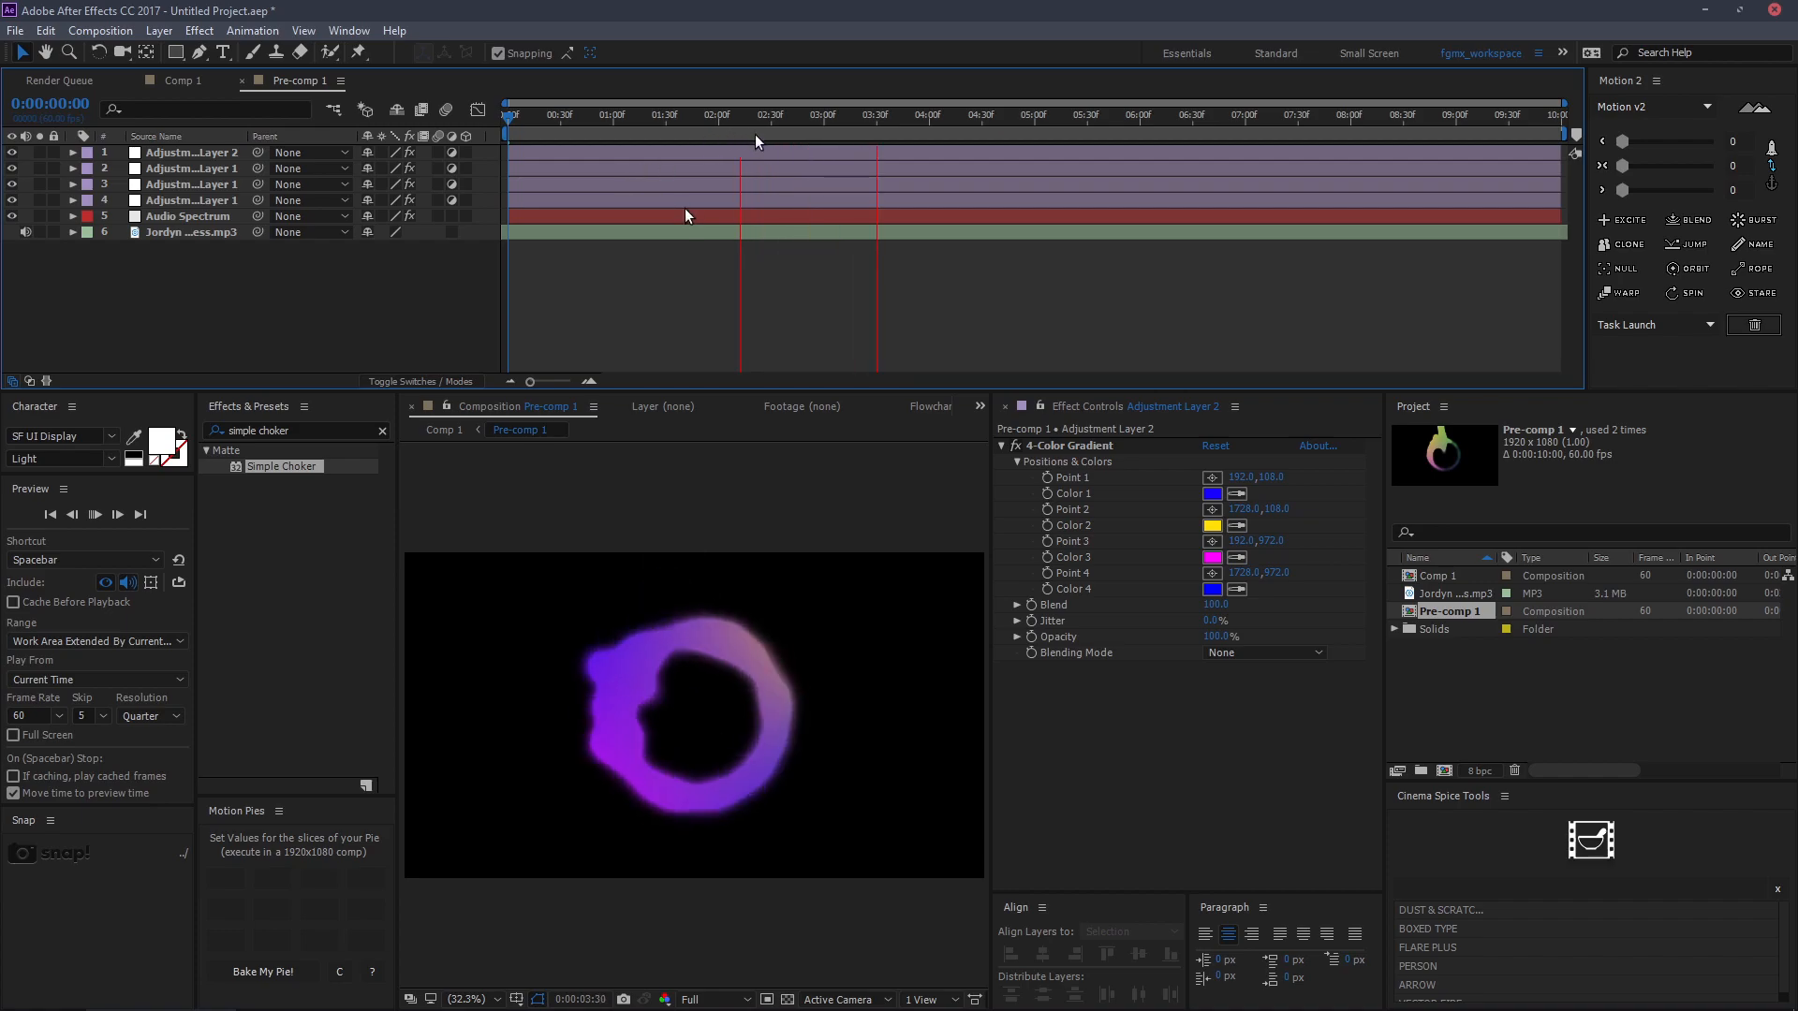
{"action": "key", "text": "space"}
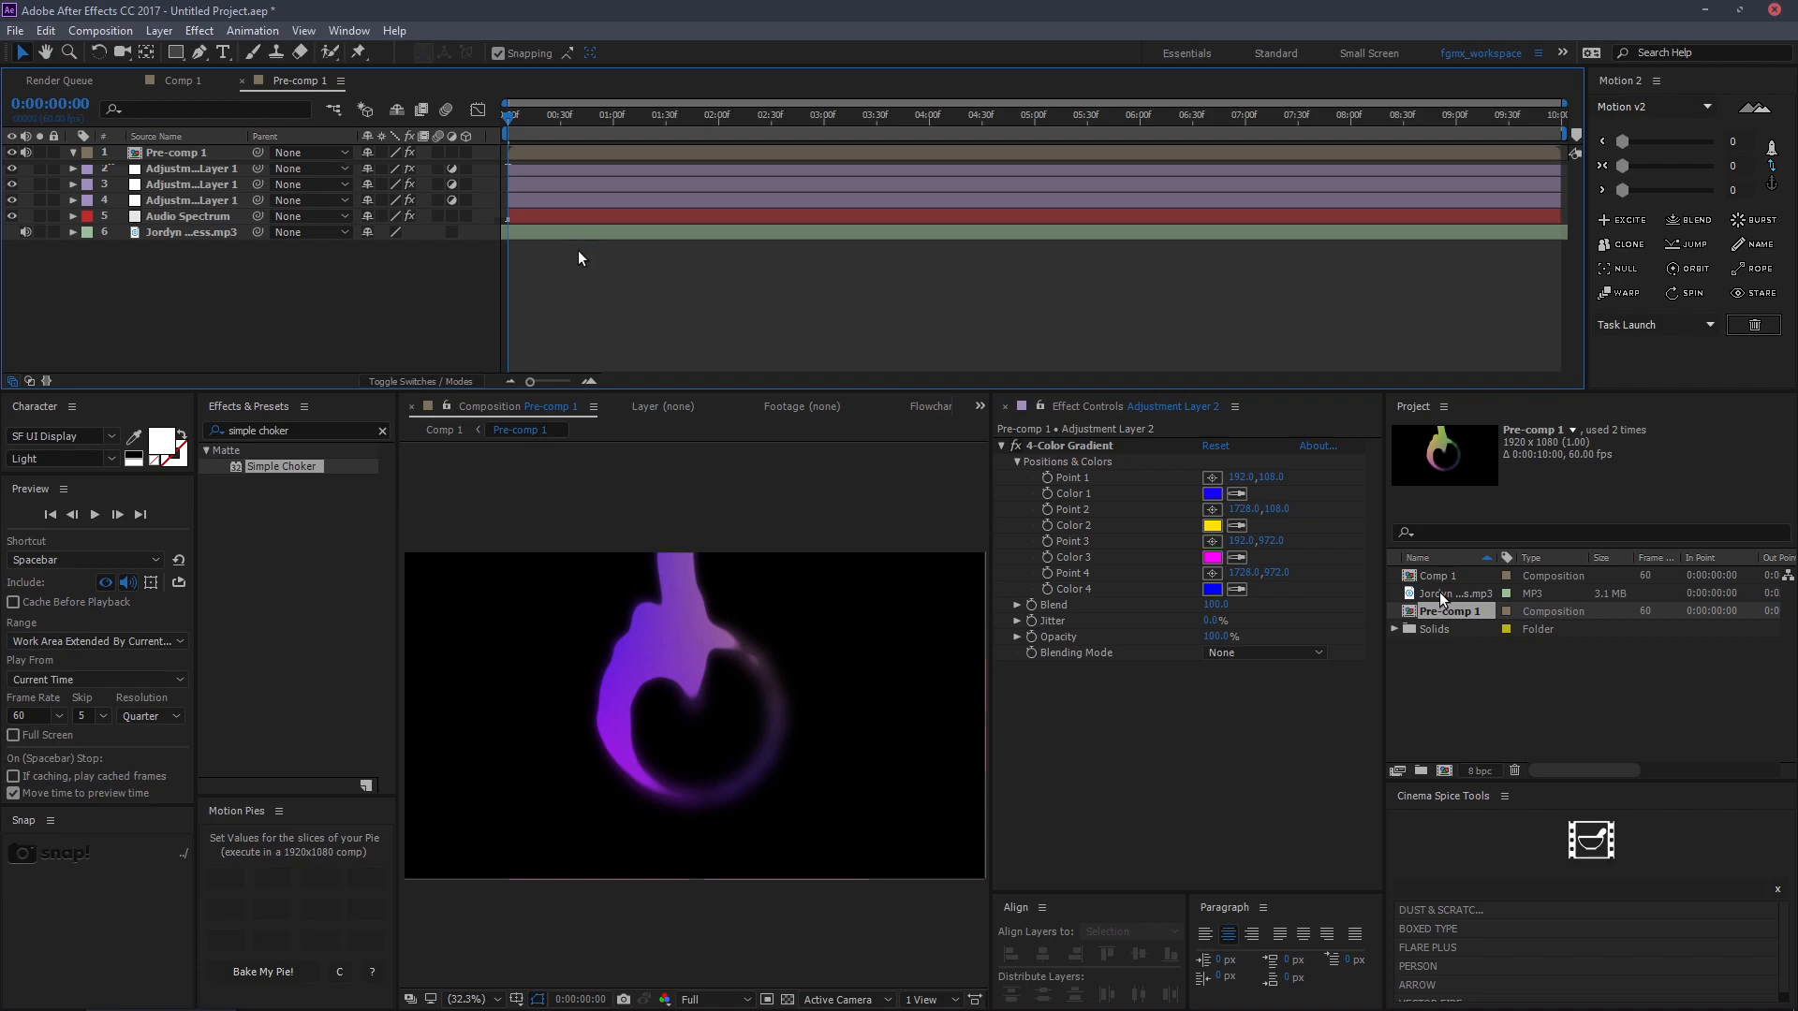
{"action": "double_click", "coordinate": [1437, 575]}
{"action": "key", "text": "space"}
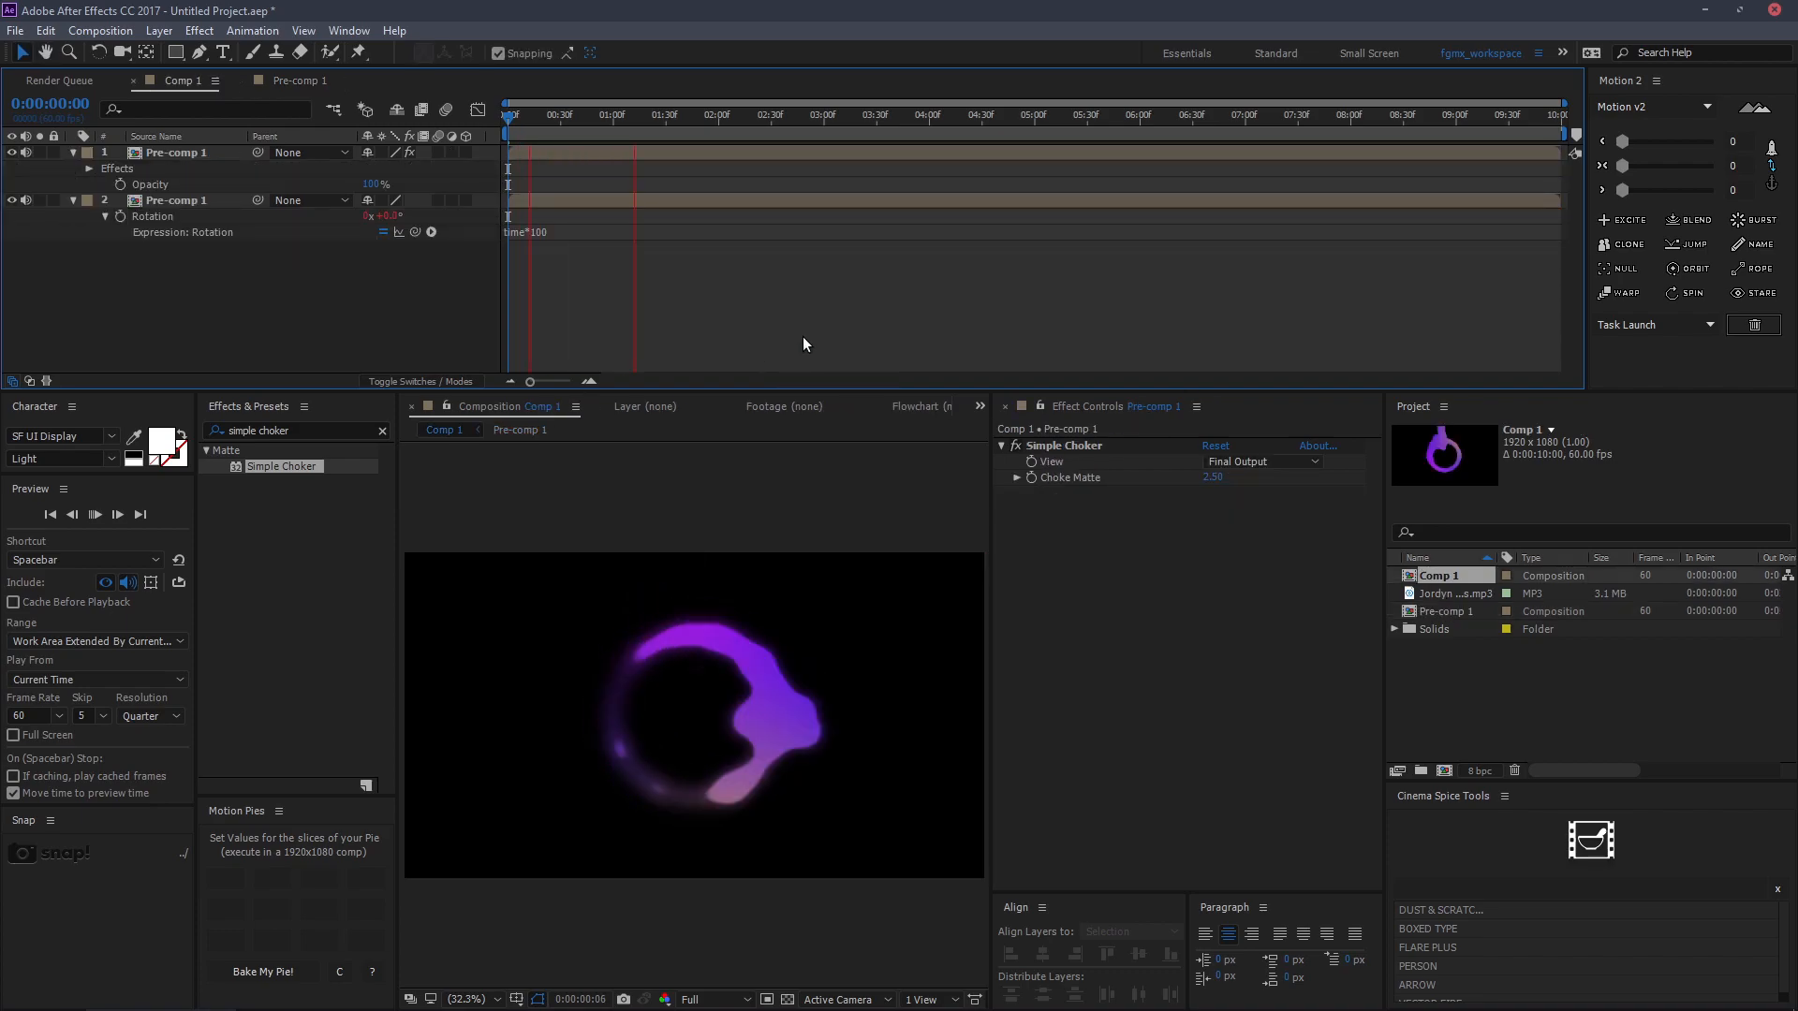